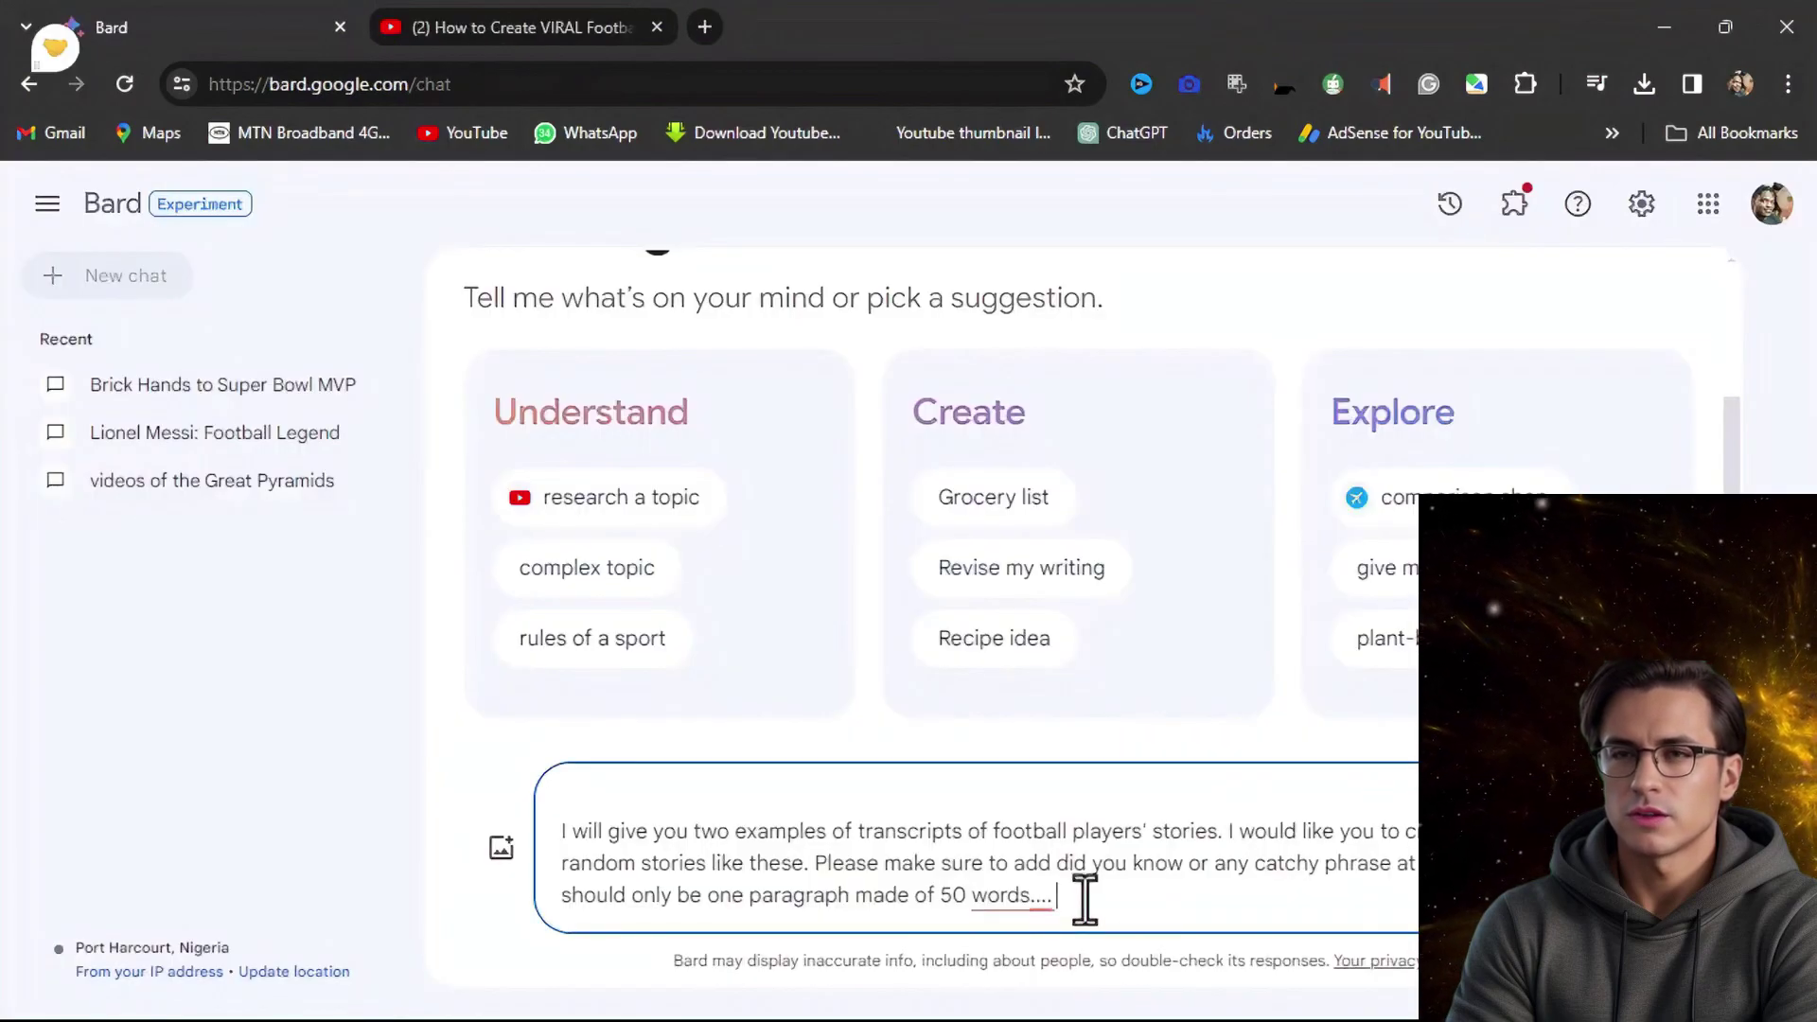
- Paste the two example football story transcripts after the instructions in the Bard prompt
right_click(1085, 899)
left_click(1286, 568)
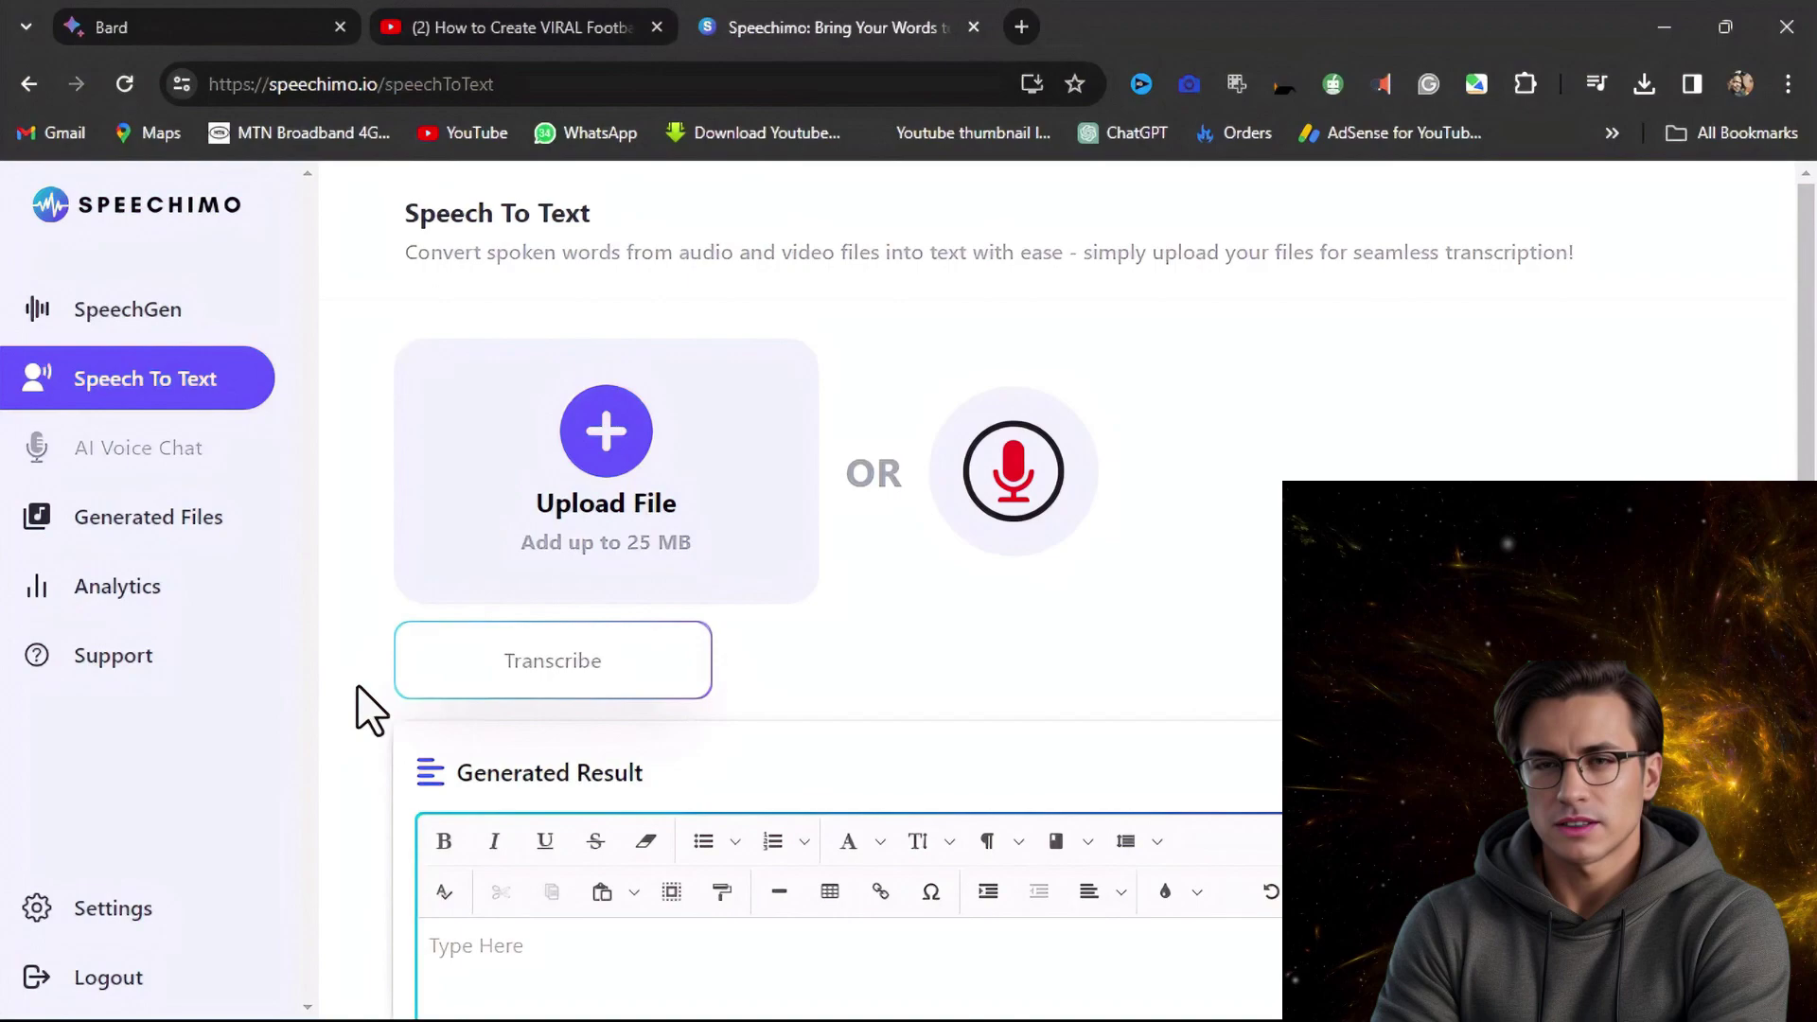
- Open SpeechGen in Speechimo, name the speech leo and choose Ethan as the voice
left_click(189, 303)
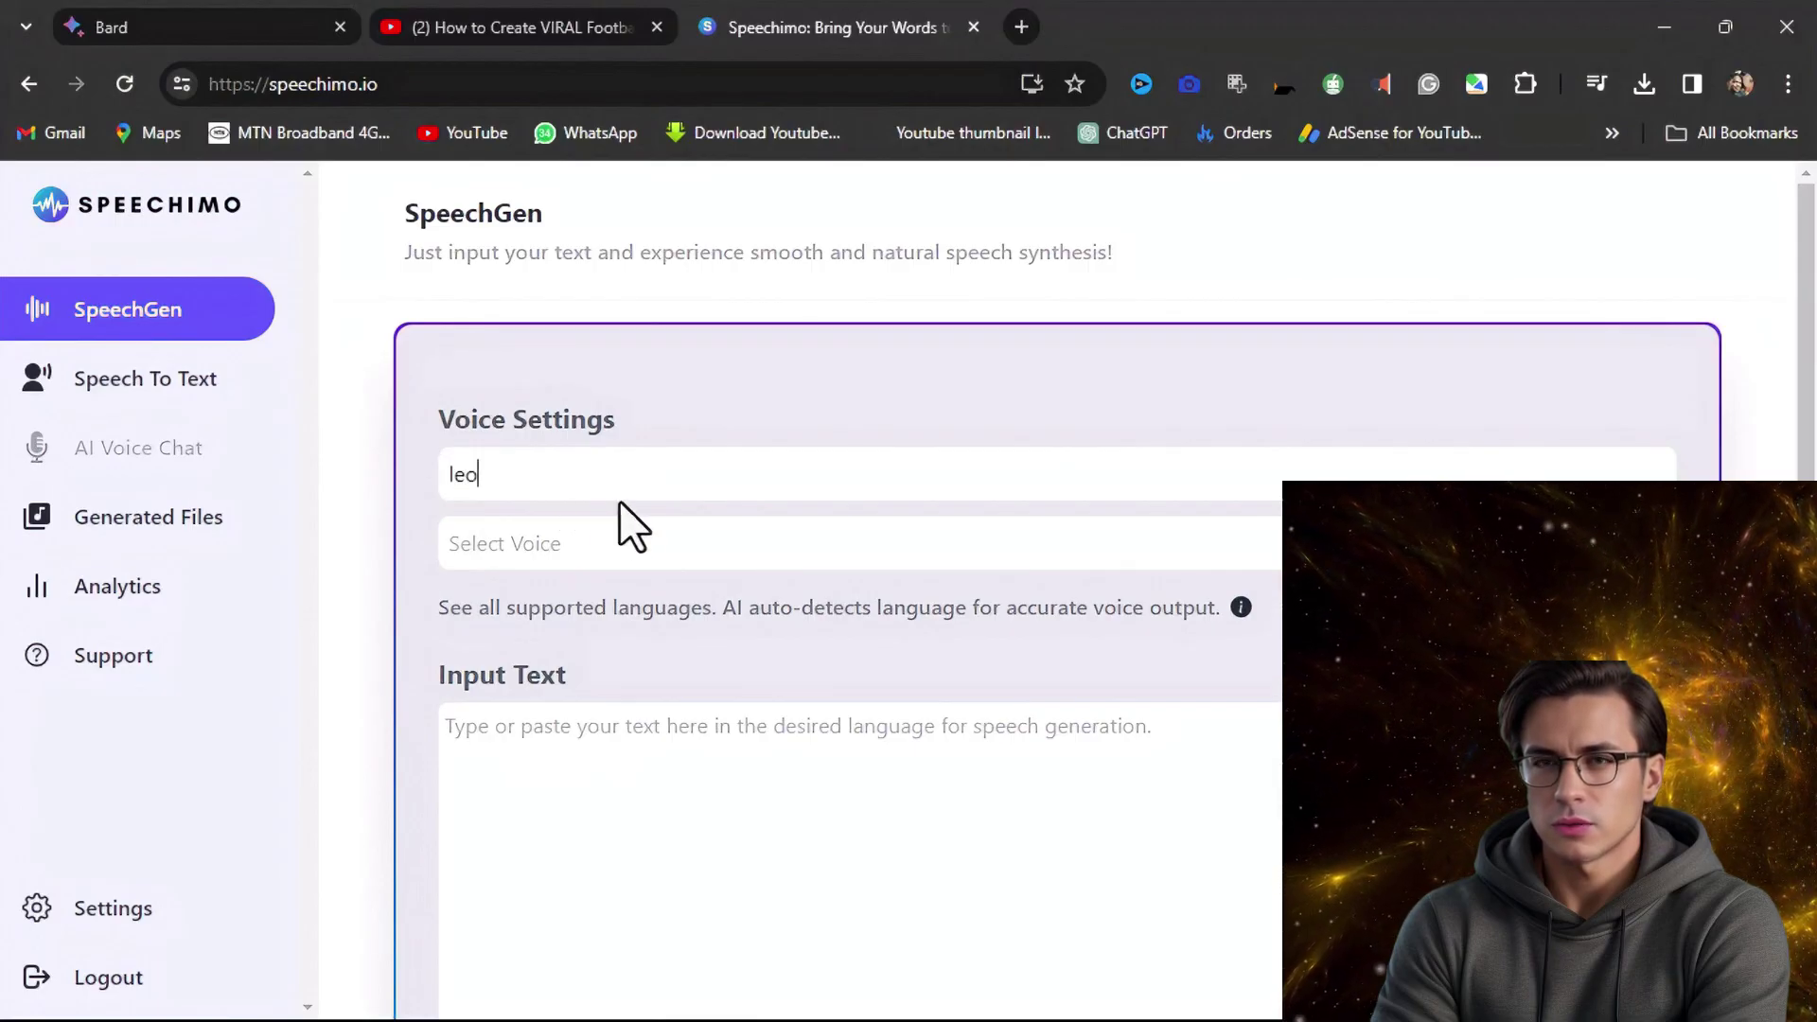
left_click(698, 555)
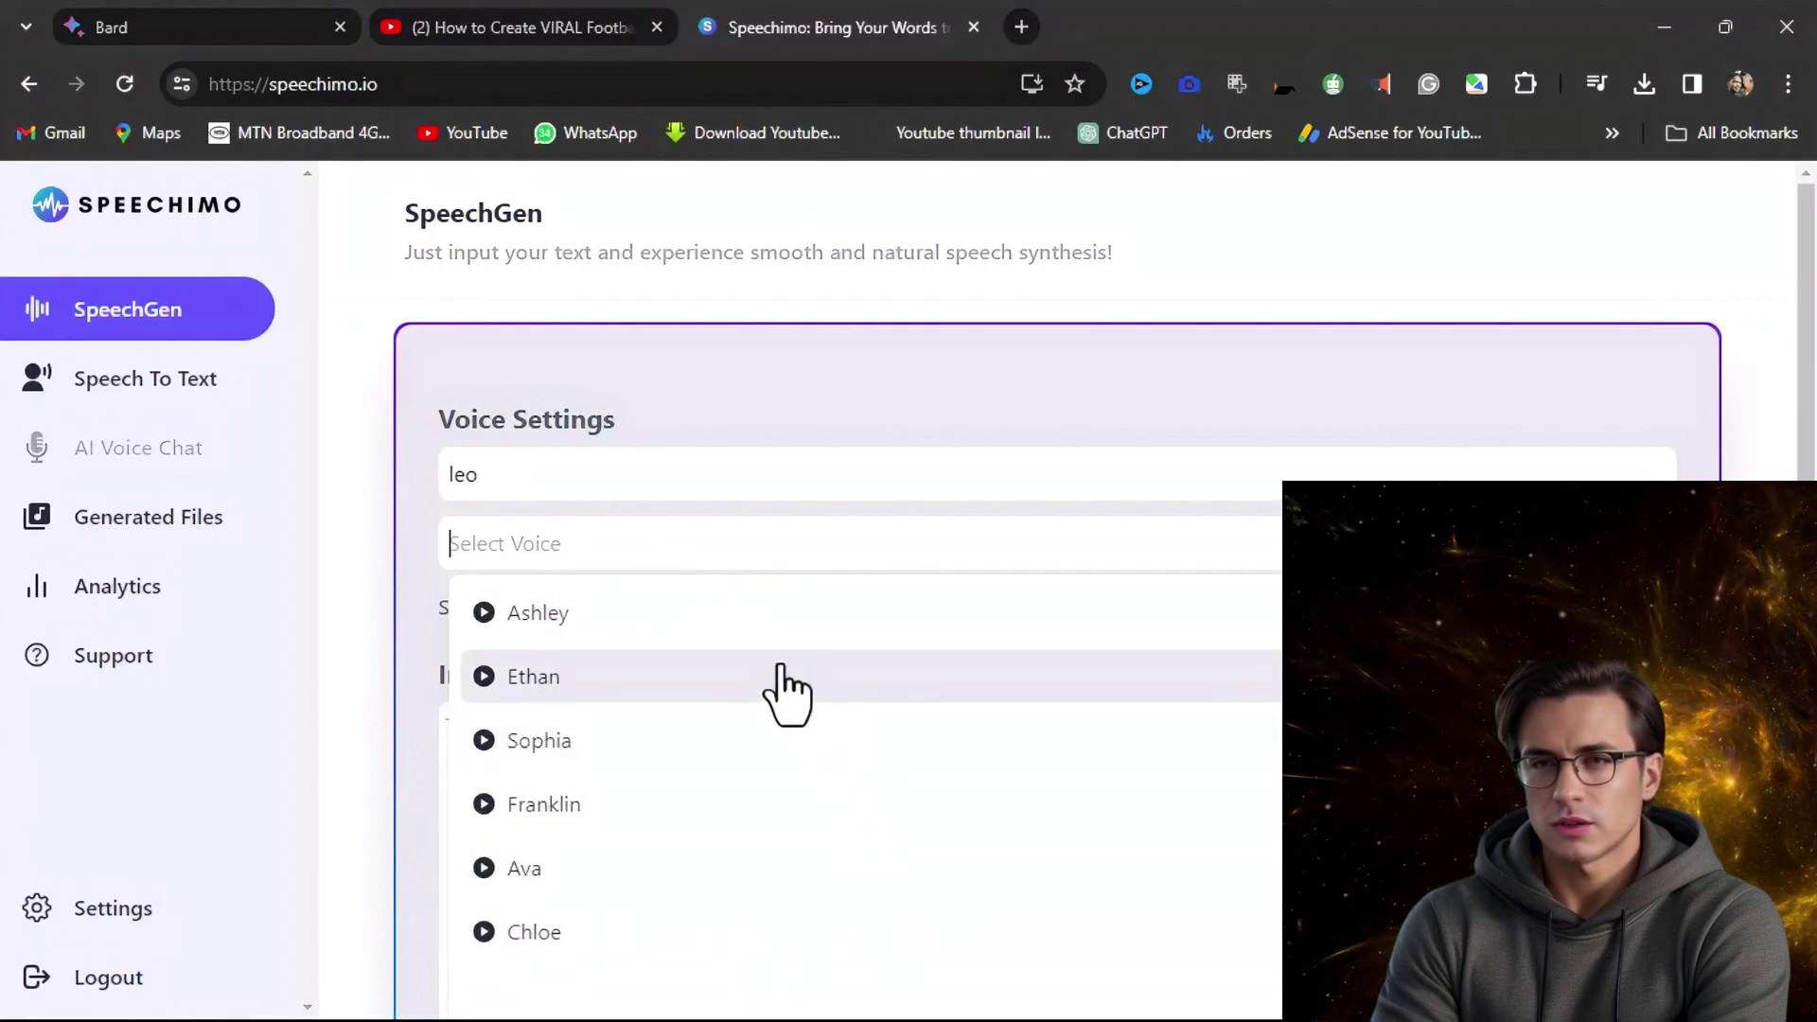
left_click(821, 700)
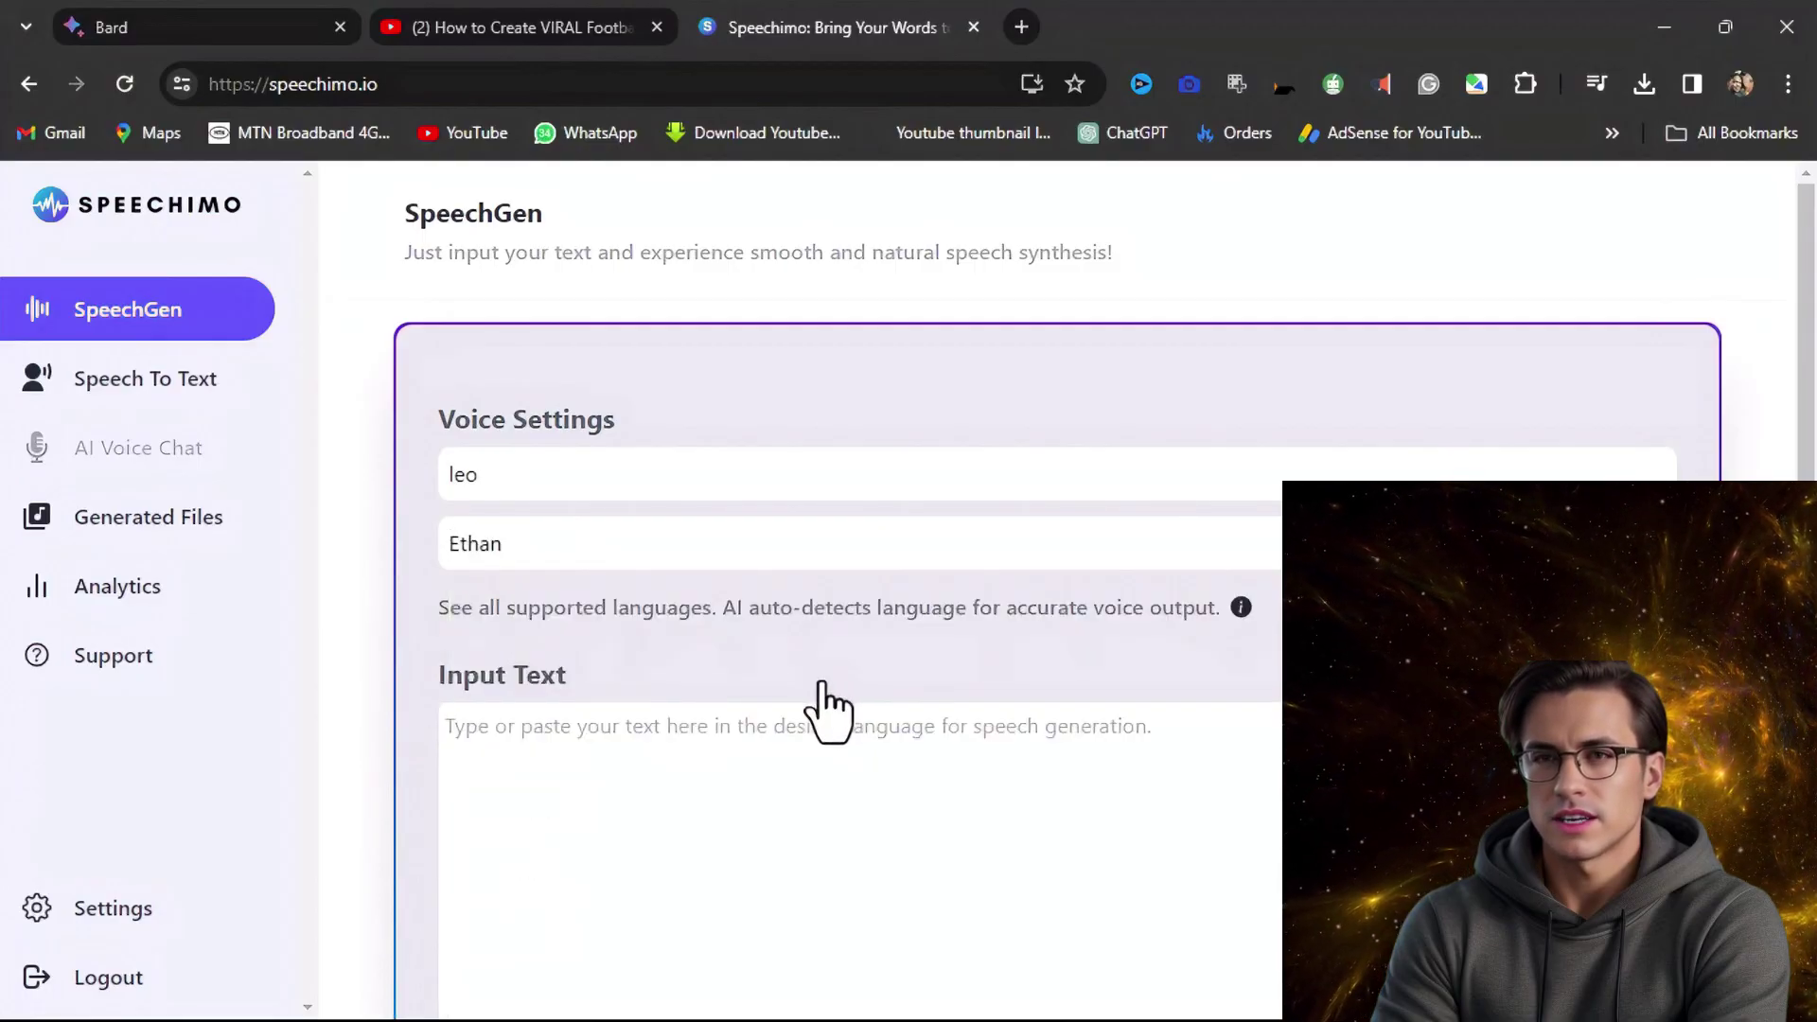
- Copy Bard's football socks story into SpeechGen's input text and generate the speech from it
scroll(849, 710, "down", 2)
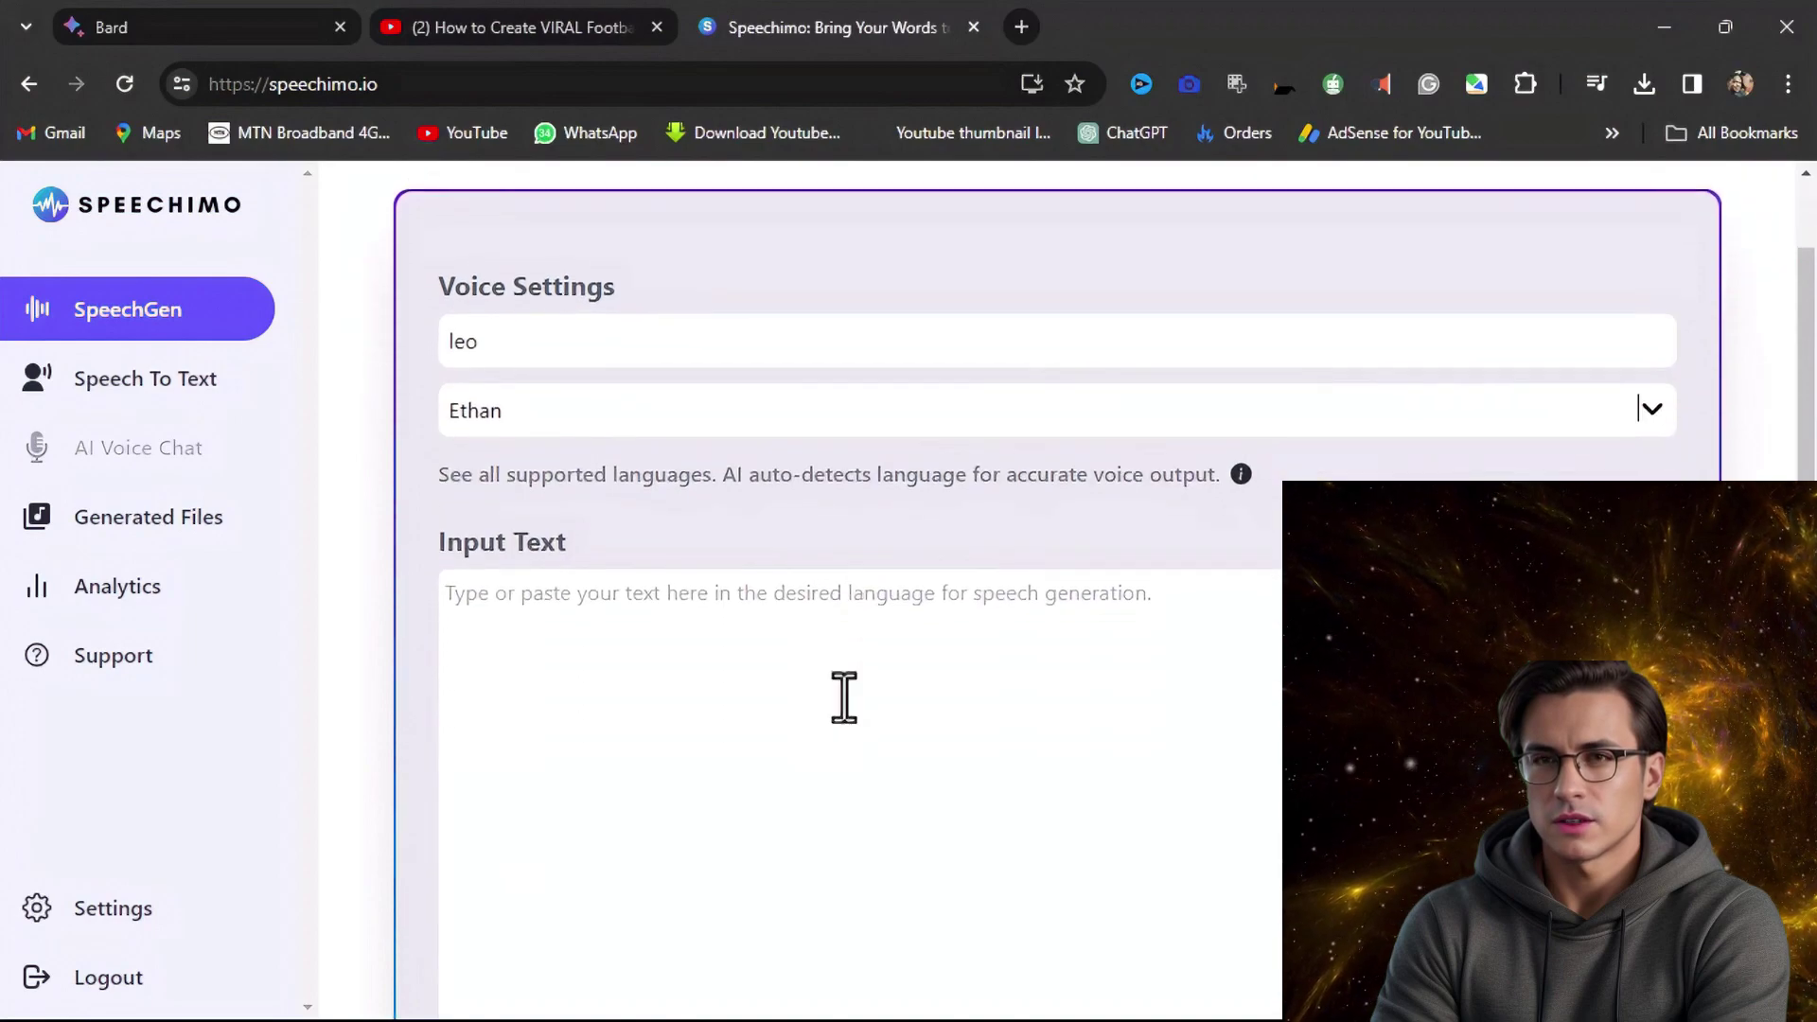
scroll(896, 673, "down", 2)
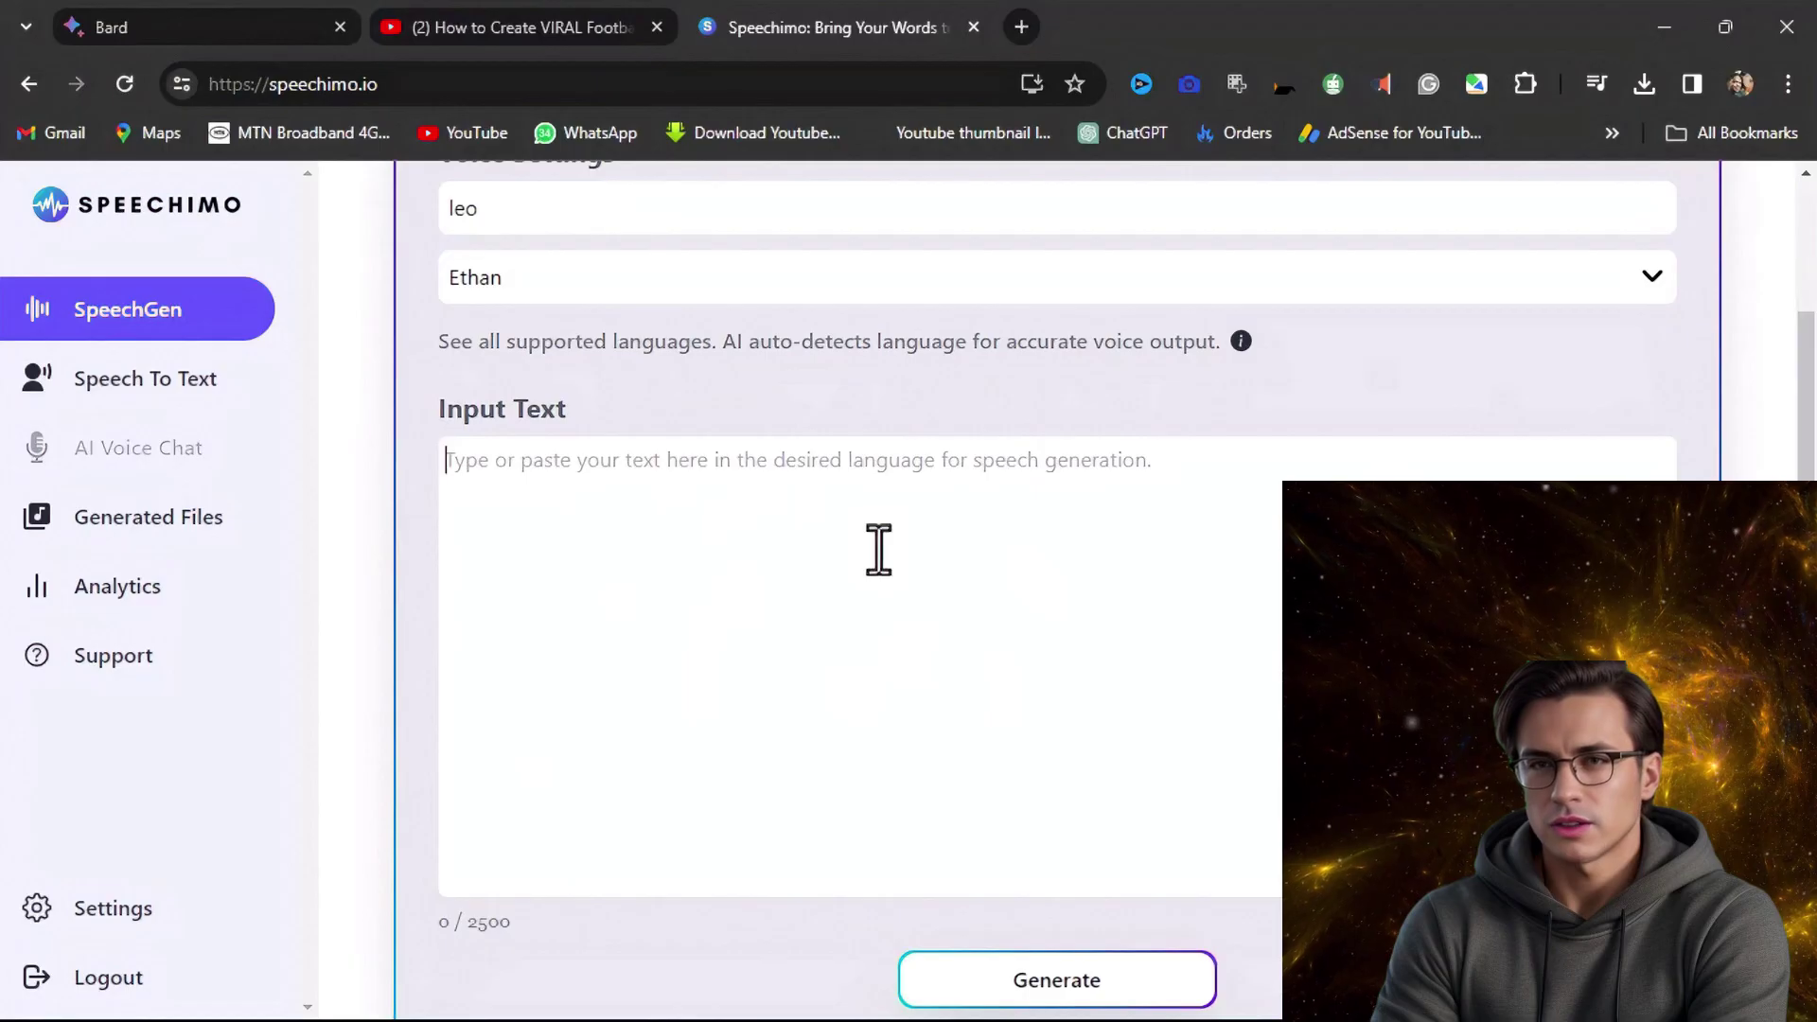
left_click(168, 26)
left_click(821, 777)
left_click(899, 646)
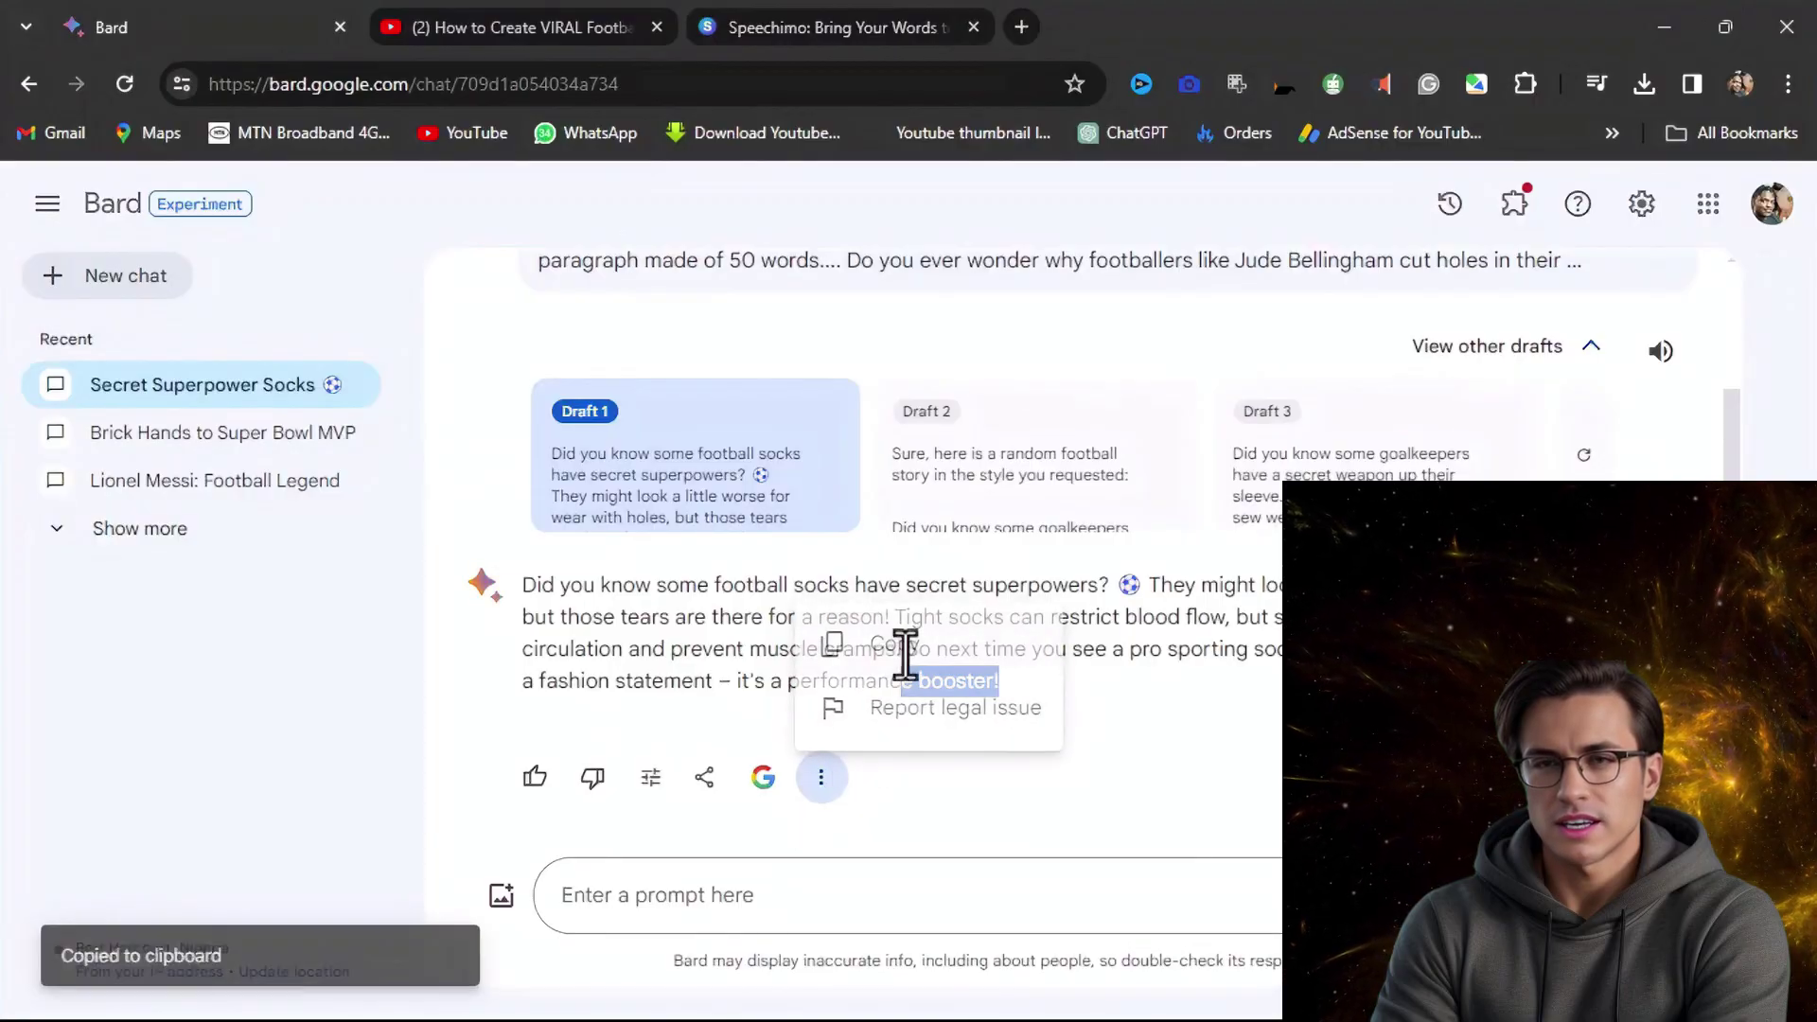
left_click(774, 19)
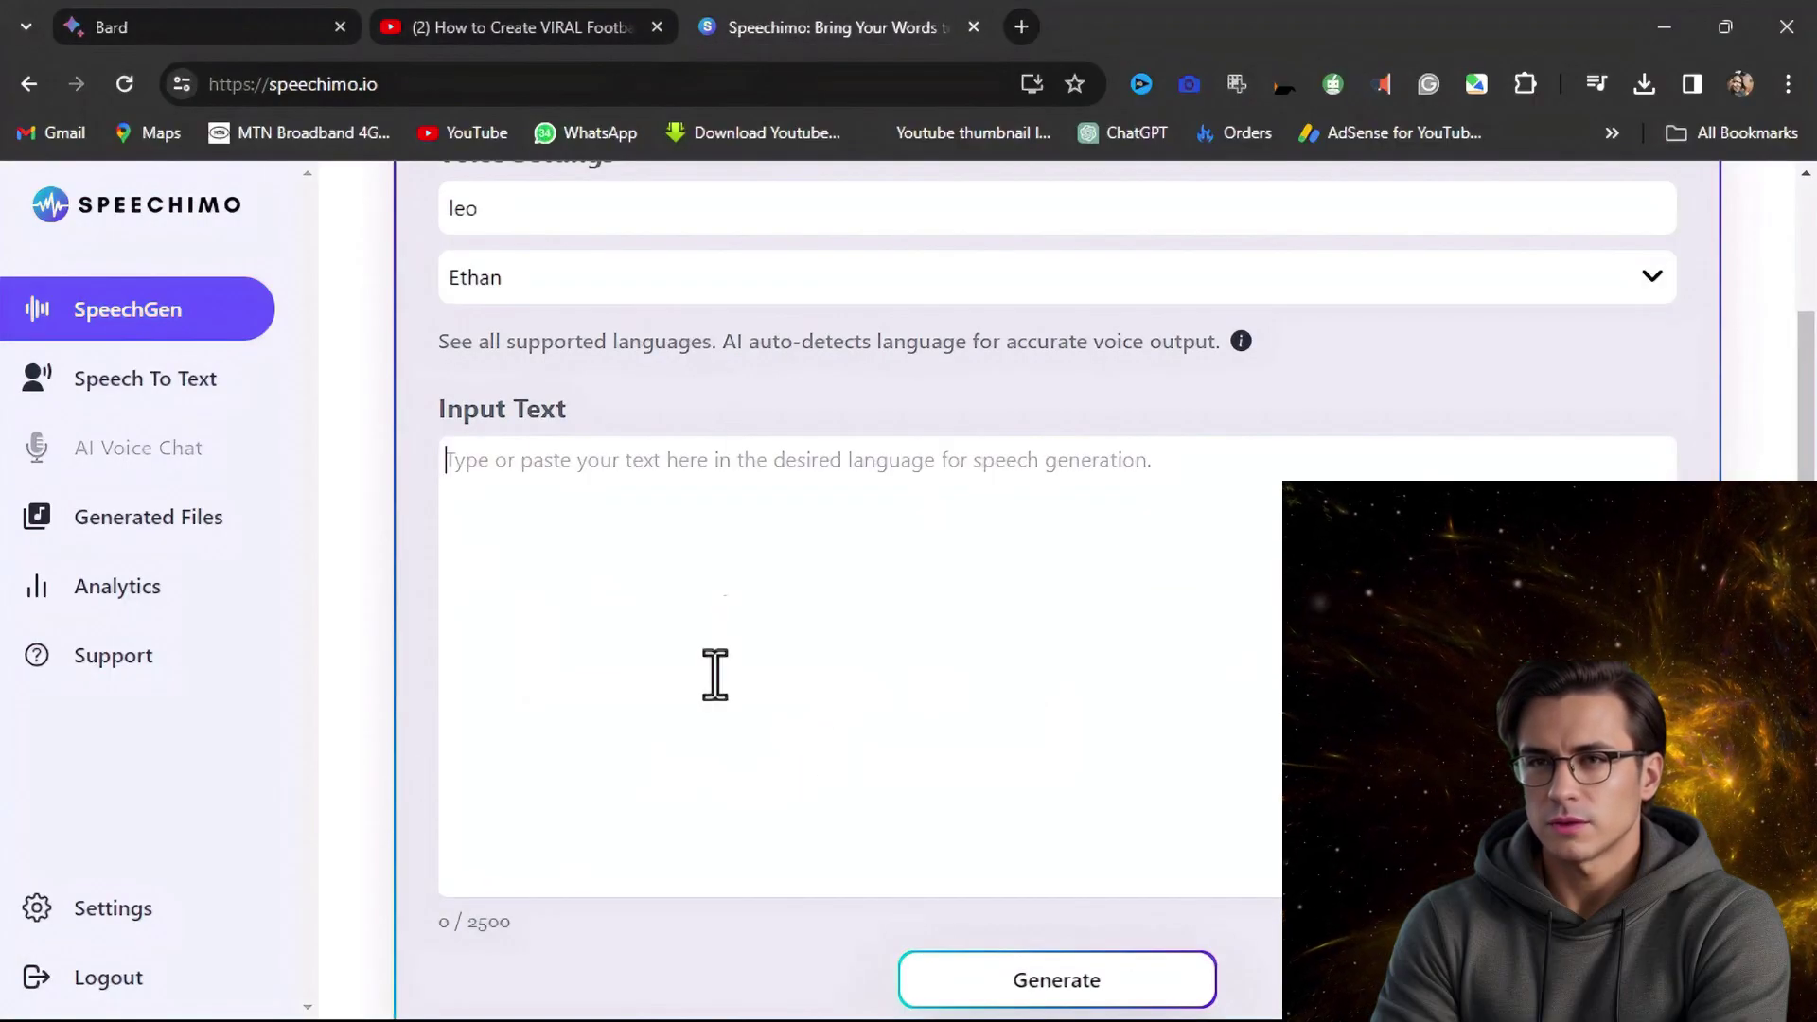
left_click(758, 672)
key("ctrl+v")
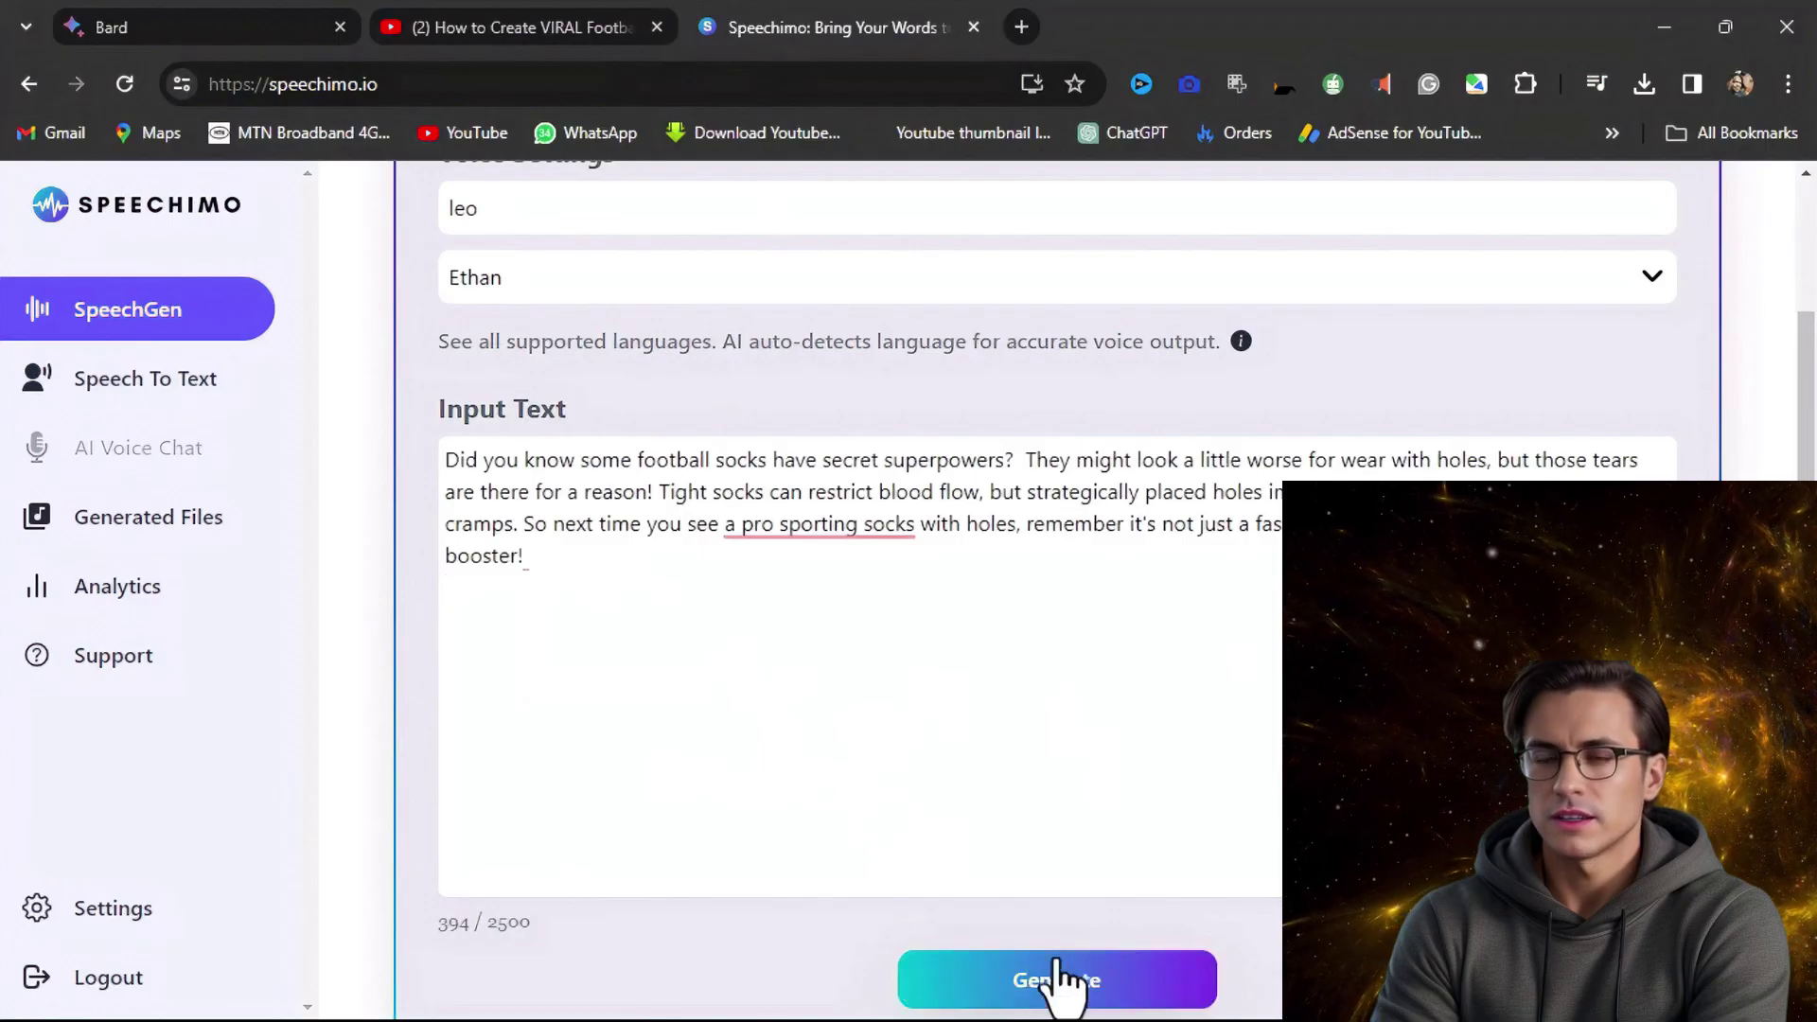
left_click(1074, 989)
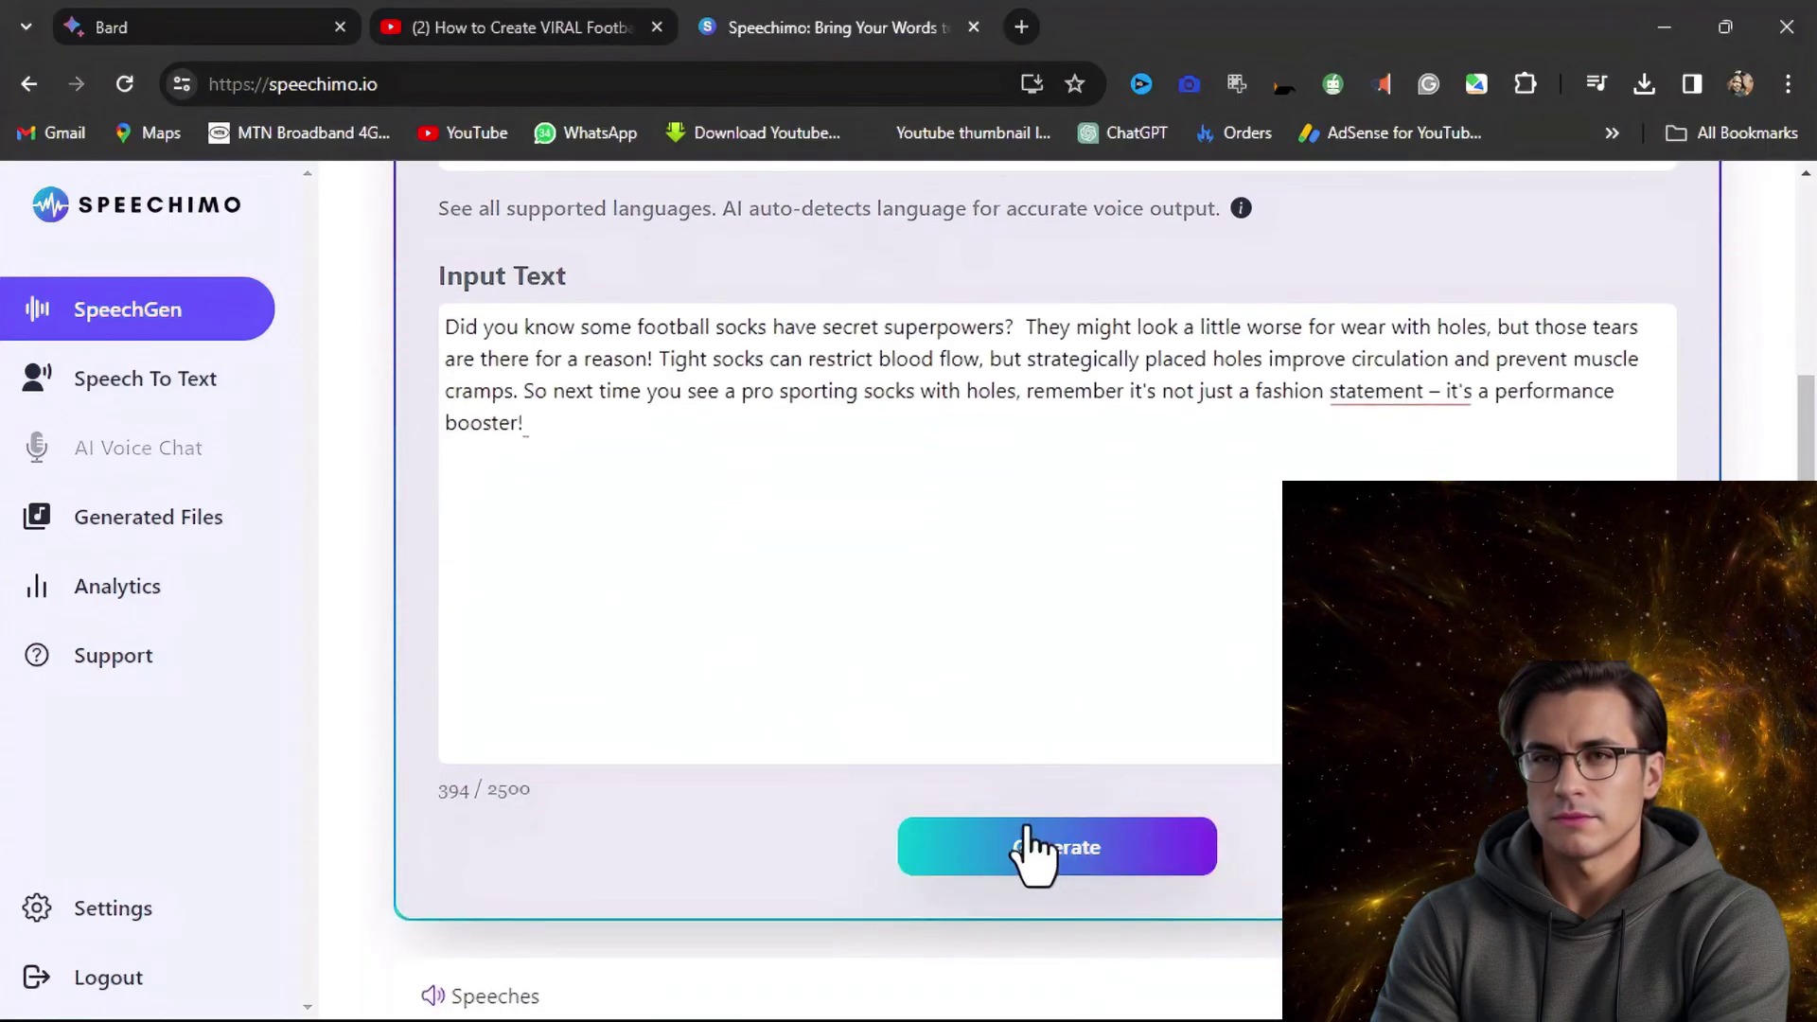
scroll(1078, 950, "down", 4)
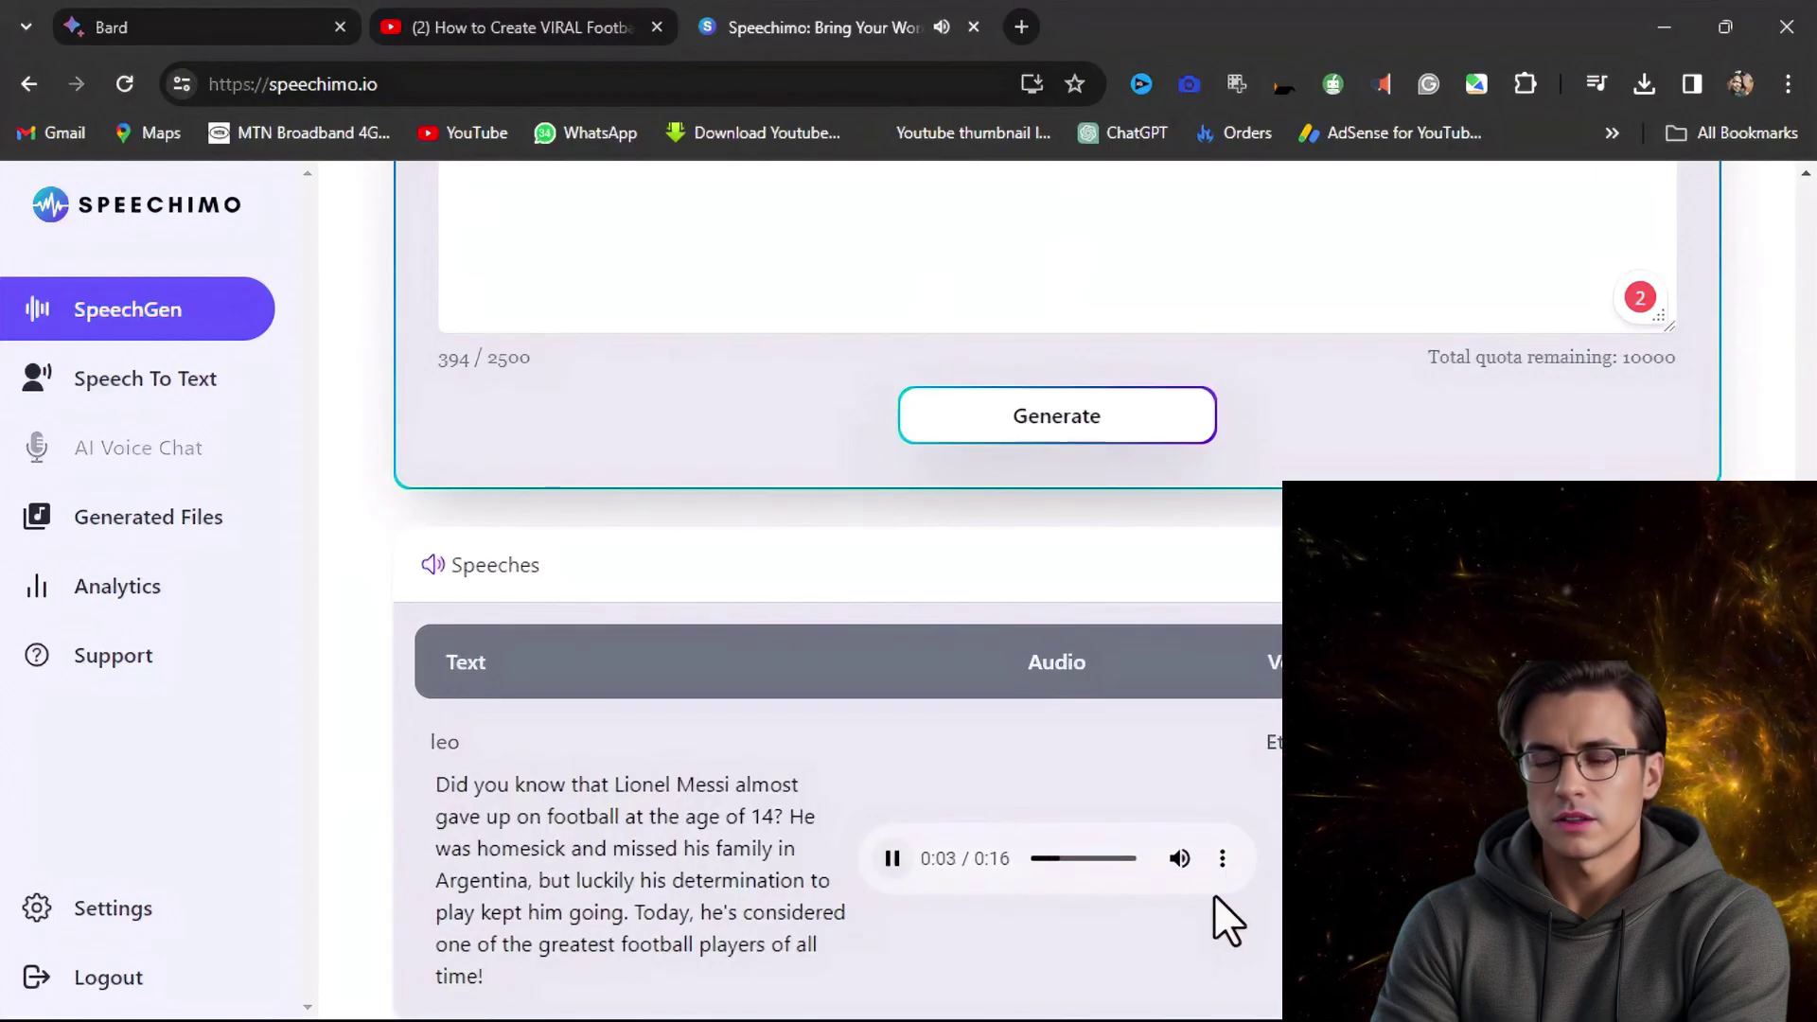
- Search Google Images for "Lionel Messi home sick at 14" in a new browser window and browse the photos
key("ctrl+n")
left_click(690, 580)
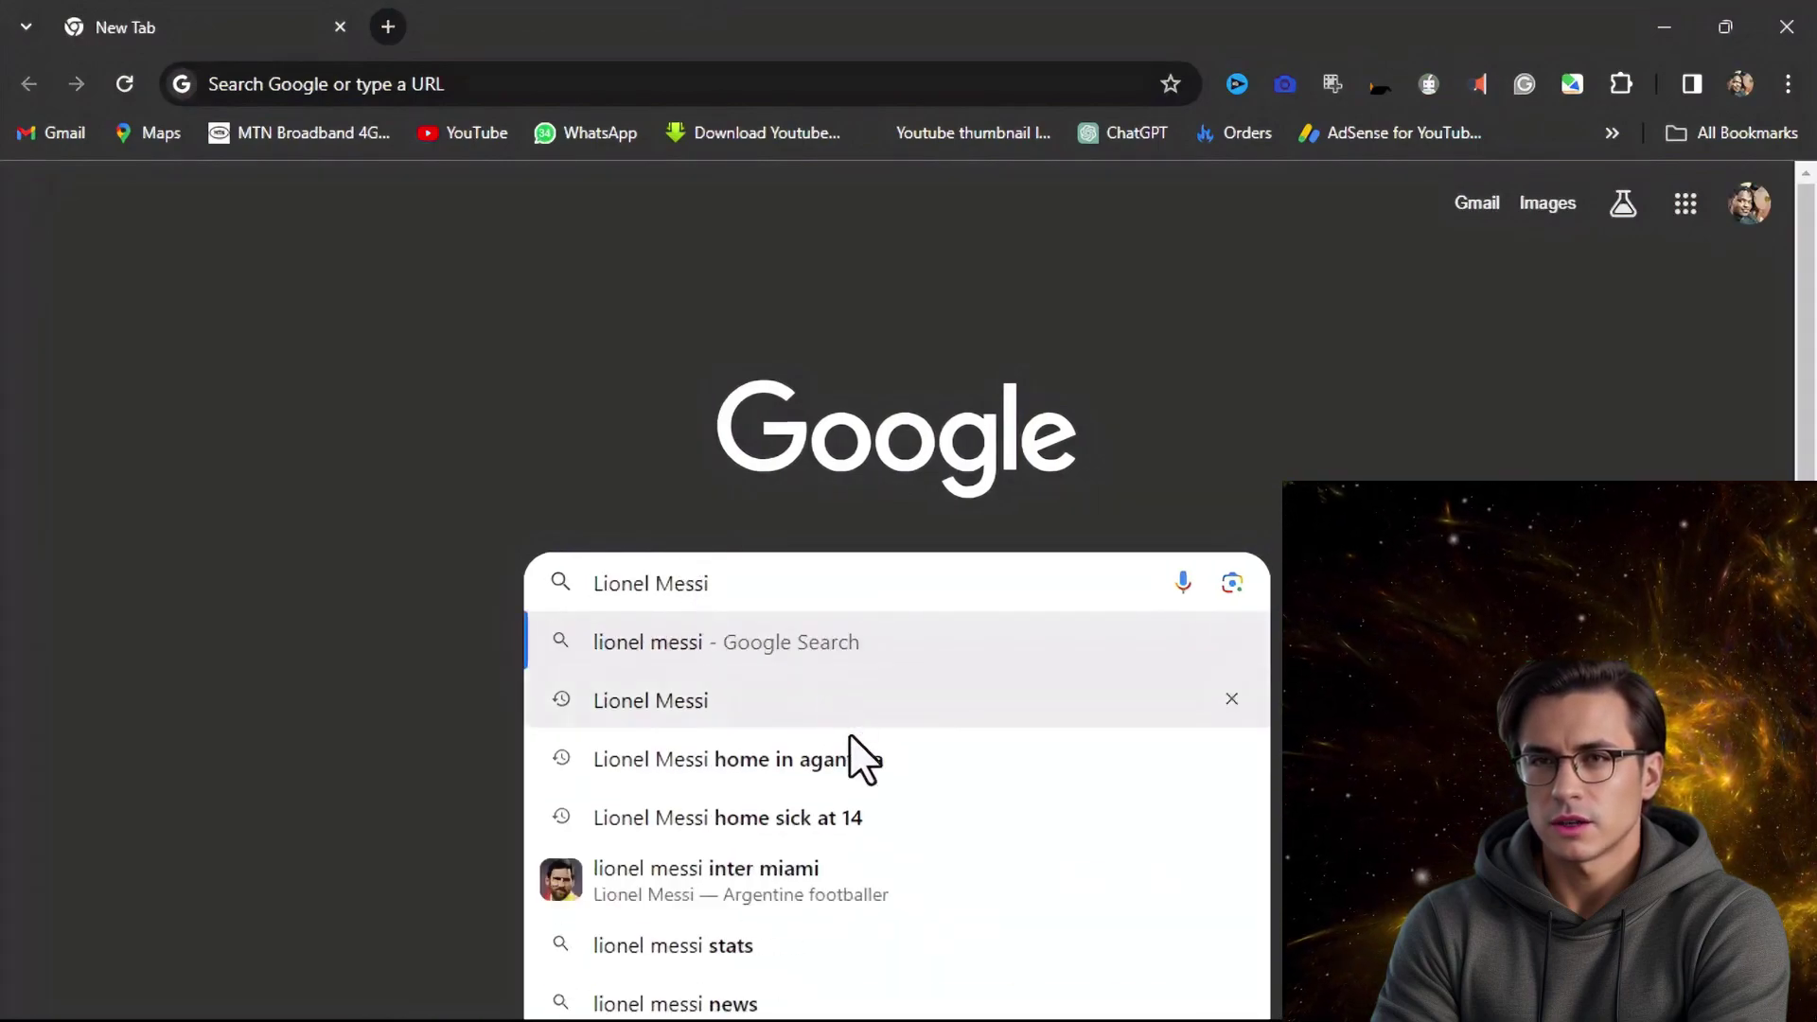
left_click(833, 822)
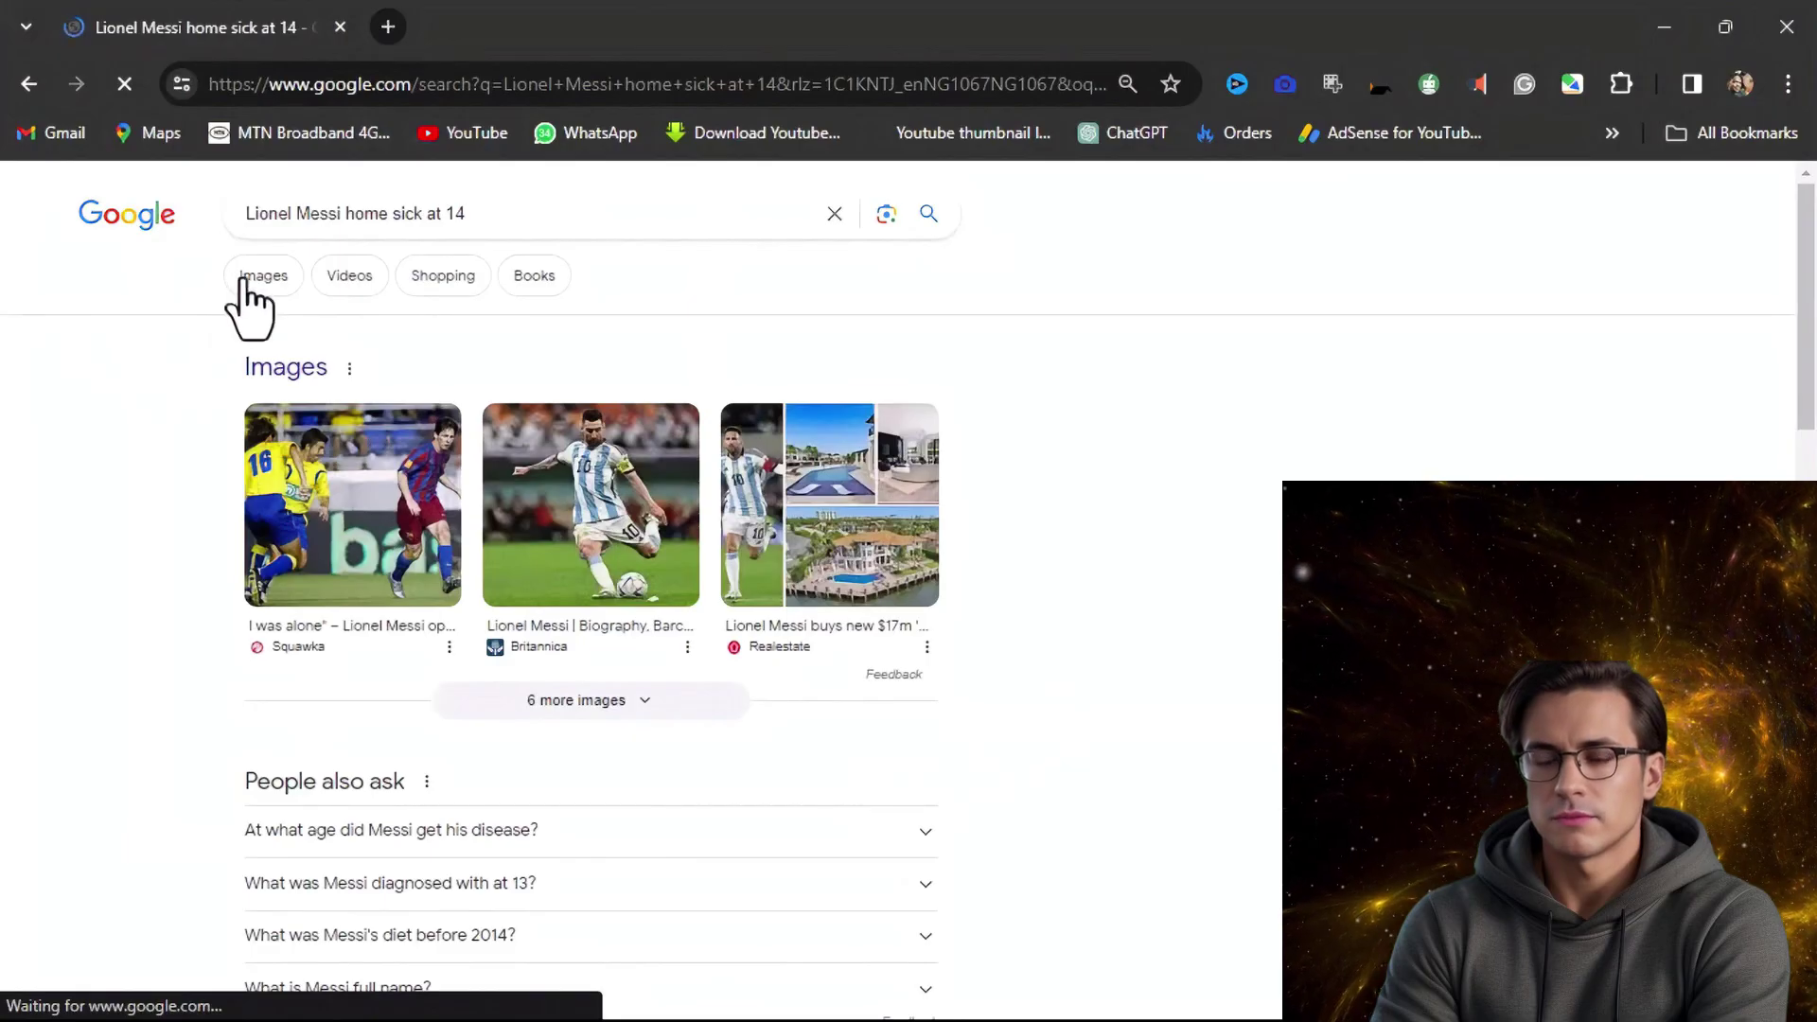
left_click(757, 487)
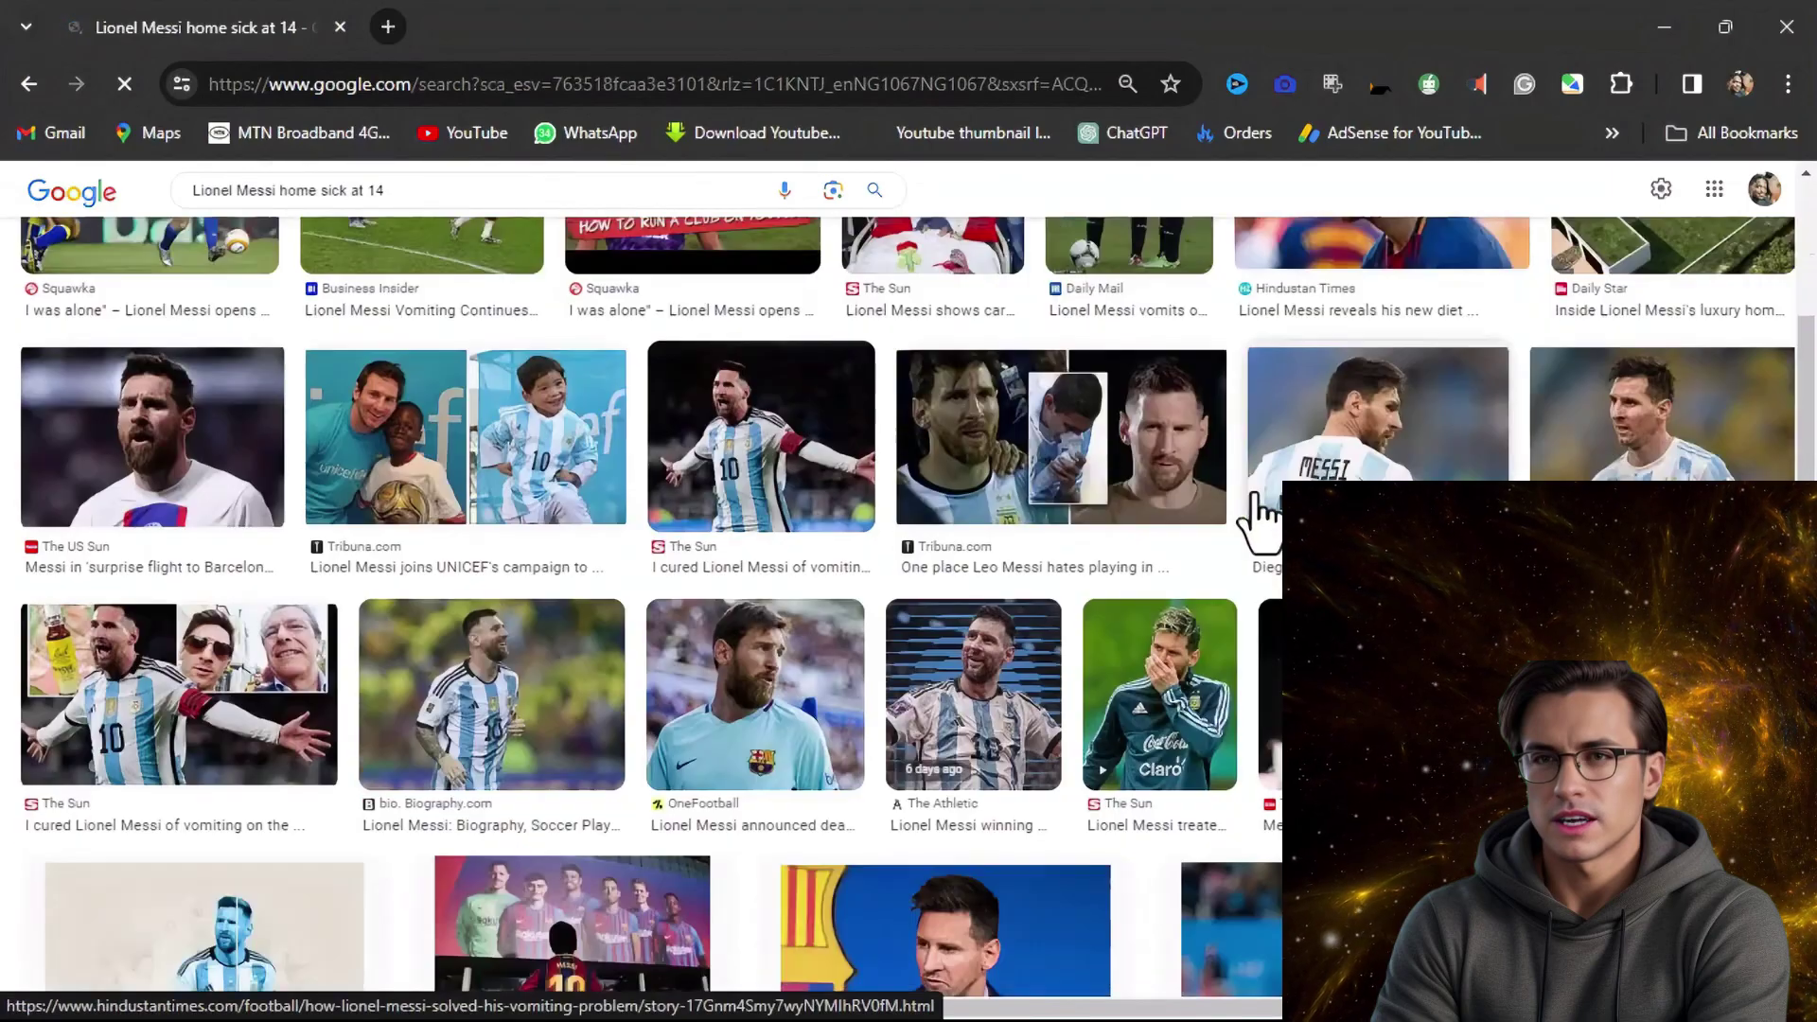
scroll(1261, 520, "down", 10)
left_click(1111, 884)
scroll(1140, 554, "down", 3)
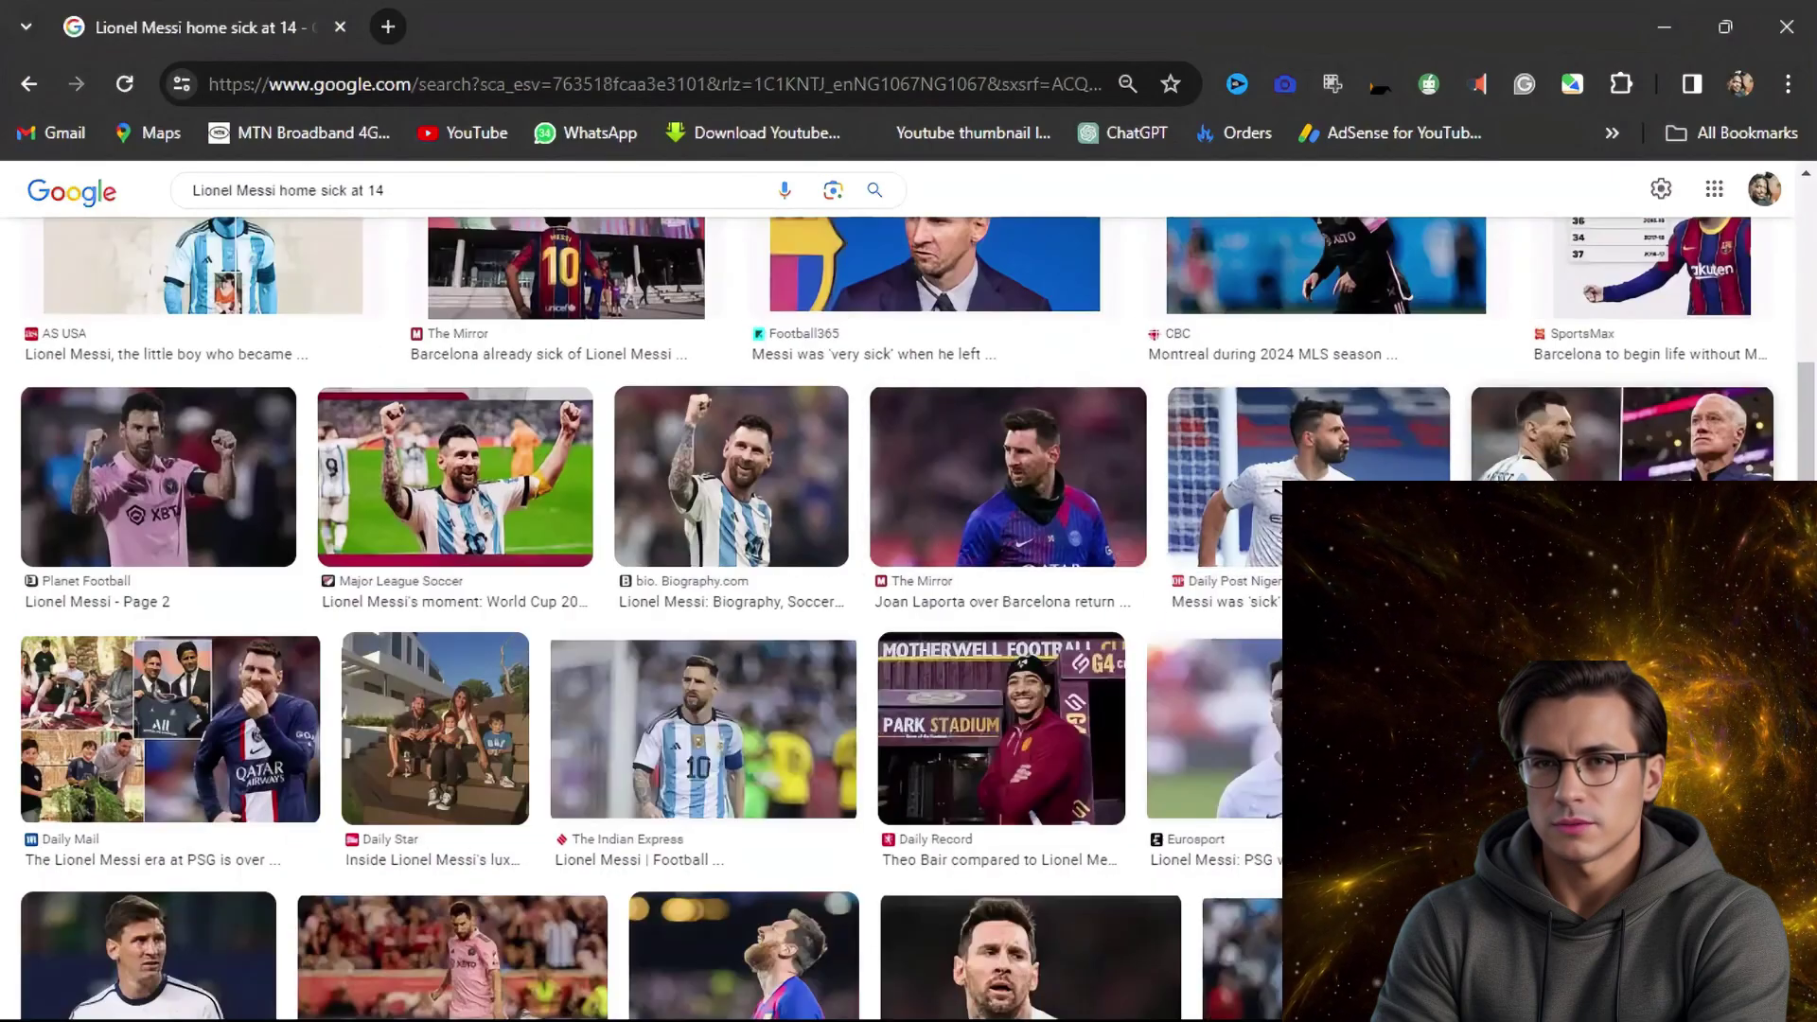
scroll(1140, 554, "down", 10)
scroll(1216, 547, "down", 15)
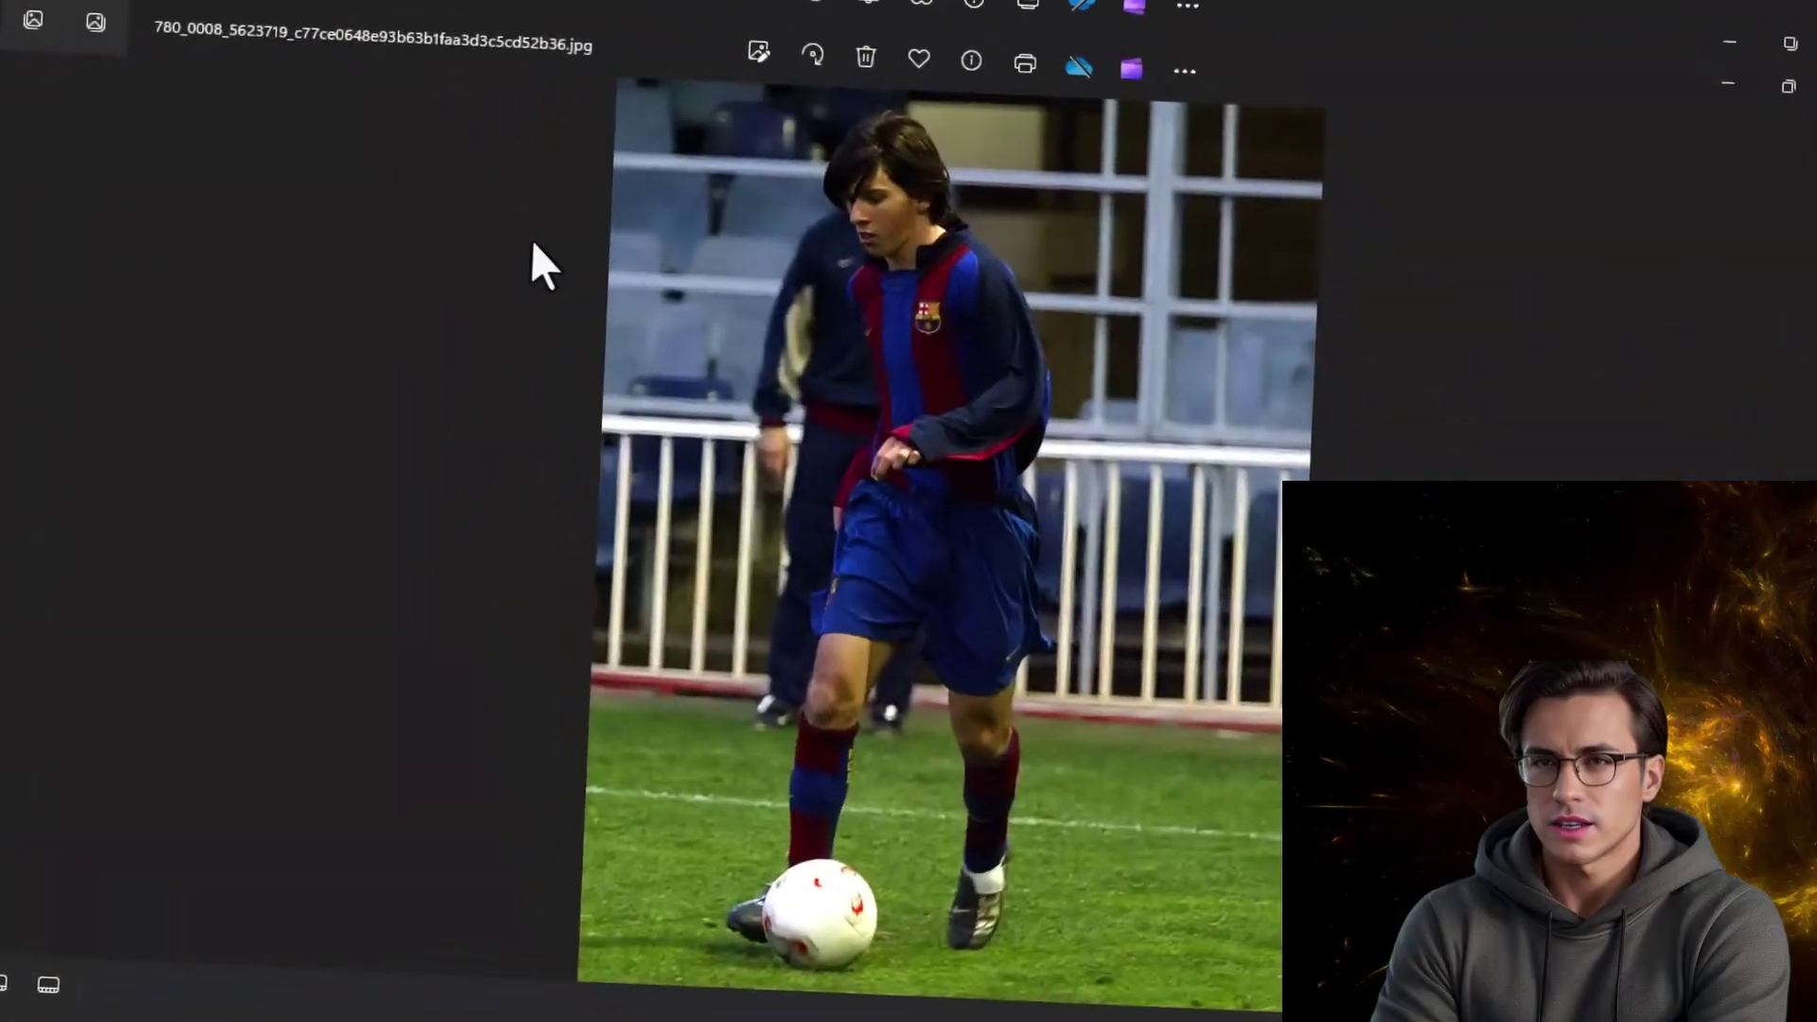
- Look through the downloaded Messi photos one after another in the photo viewer
key("Right")
key("Right")
key("Right")
key("Right")
key("Right")
key("Right")
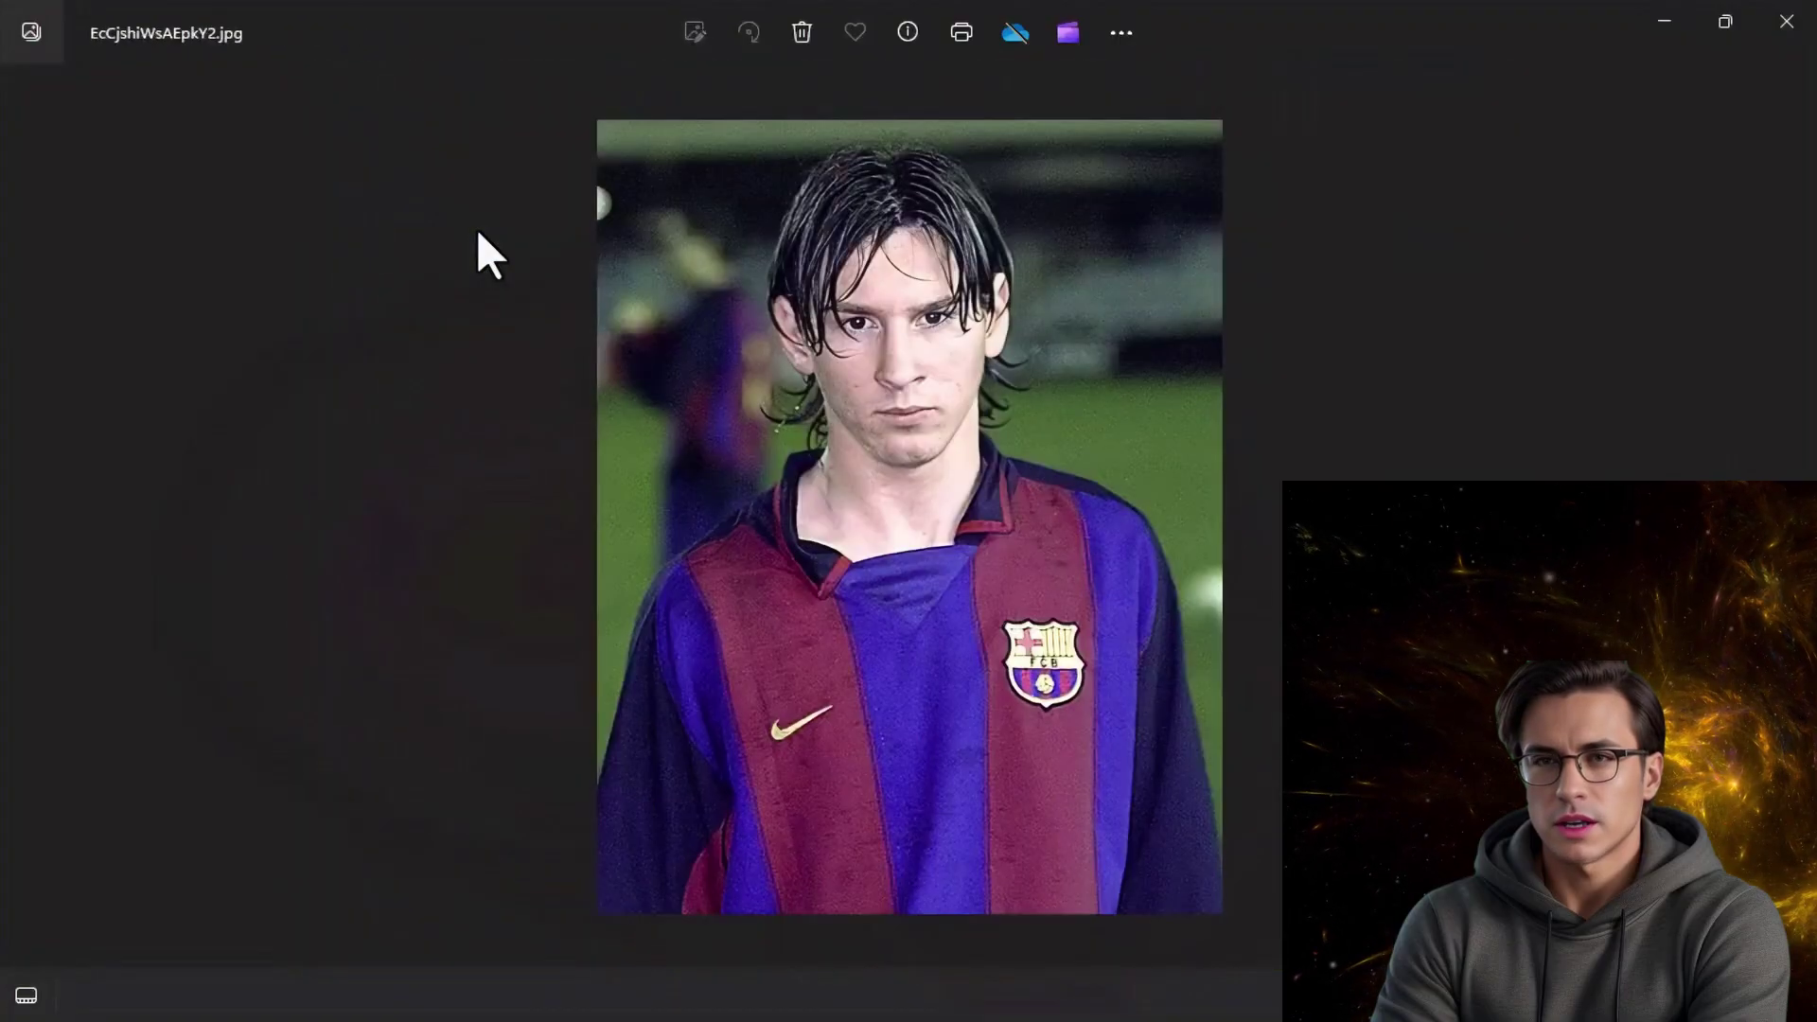
key("Right")
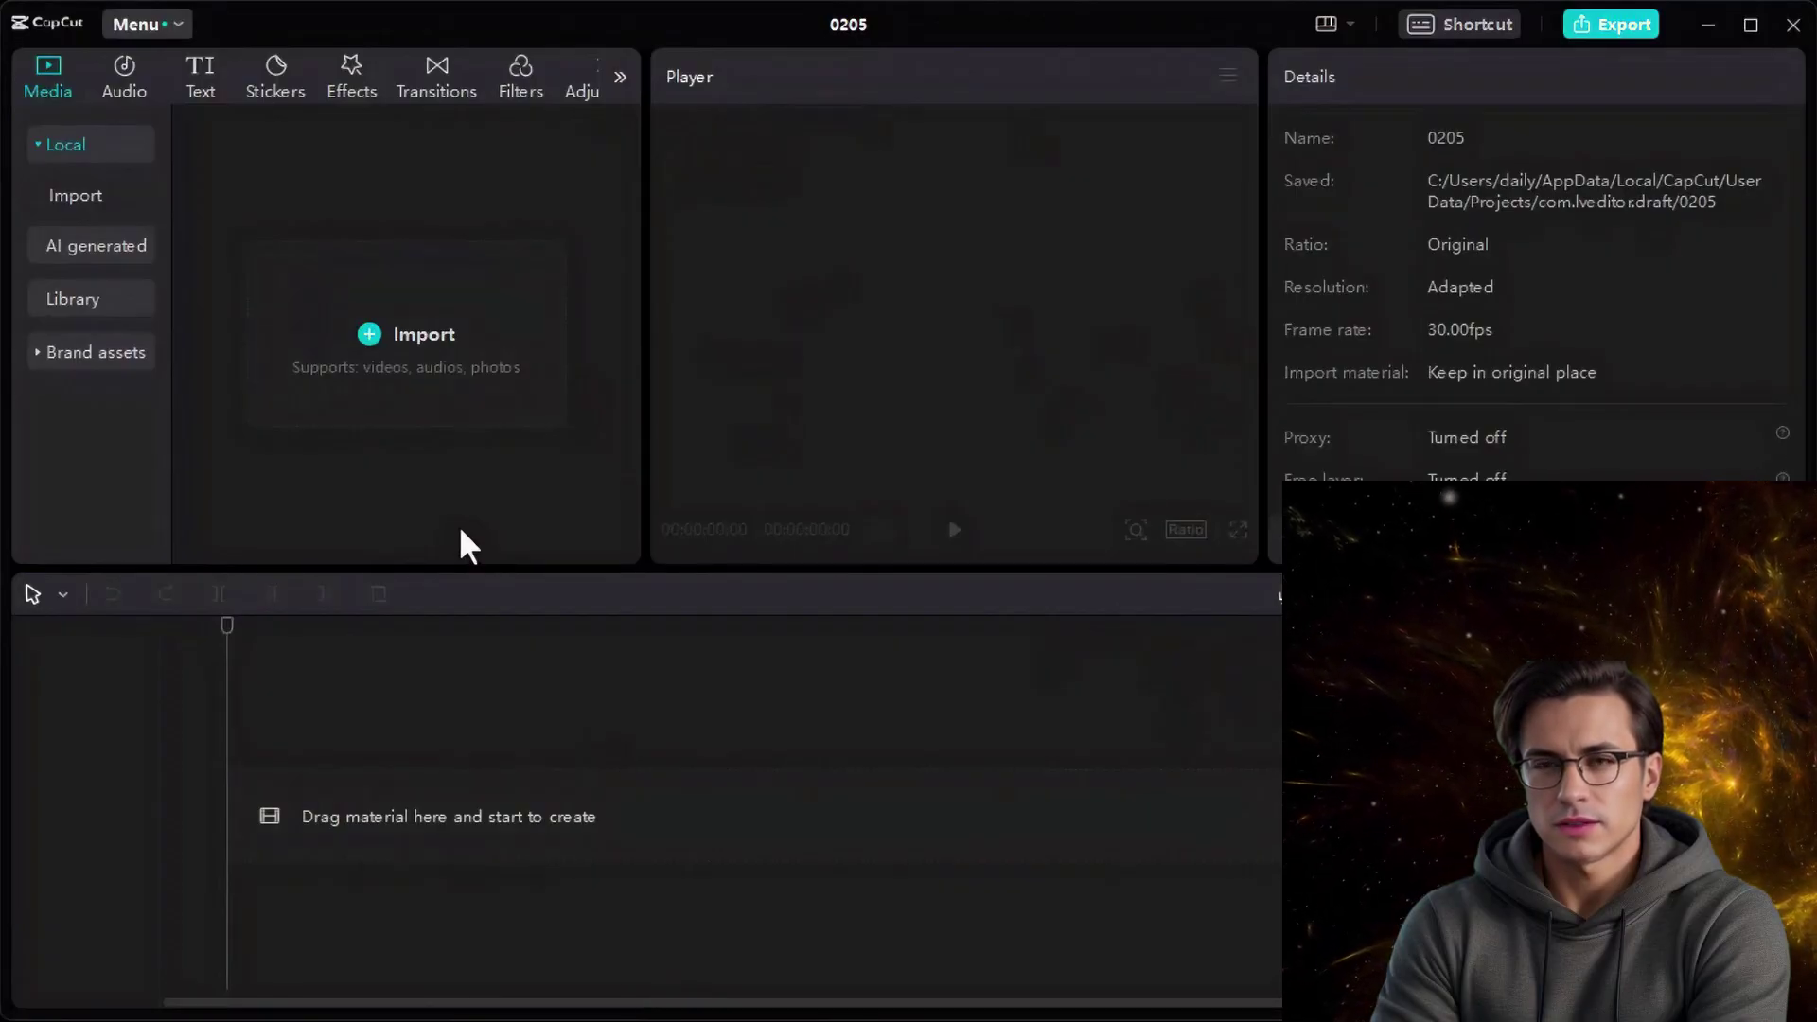
- Switch to CapCut, import all photos and leo_.mp3 from the leo messi folder, and place leo_.mp3 at the start of the timeline
key("XF86MonBrightnessUp")
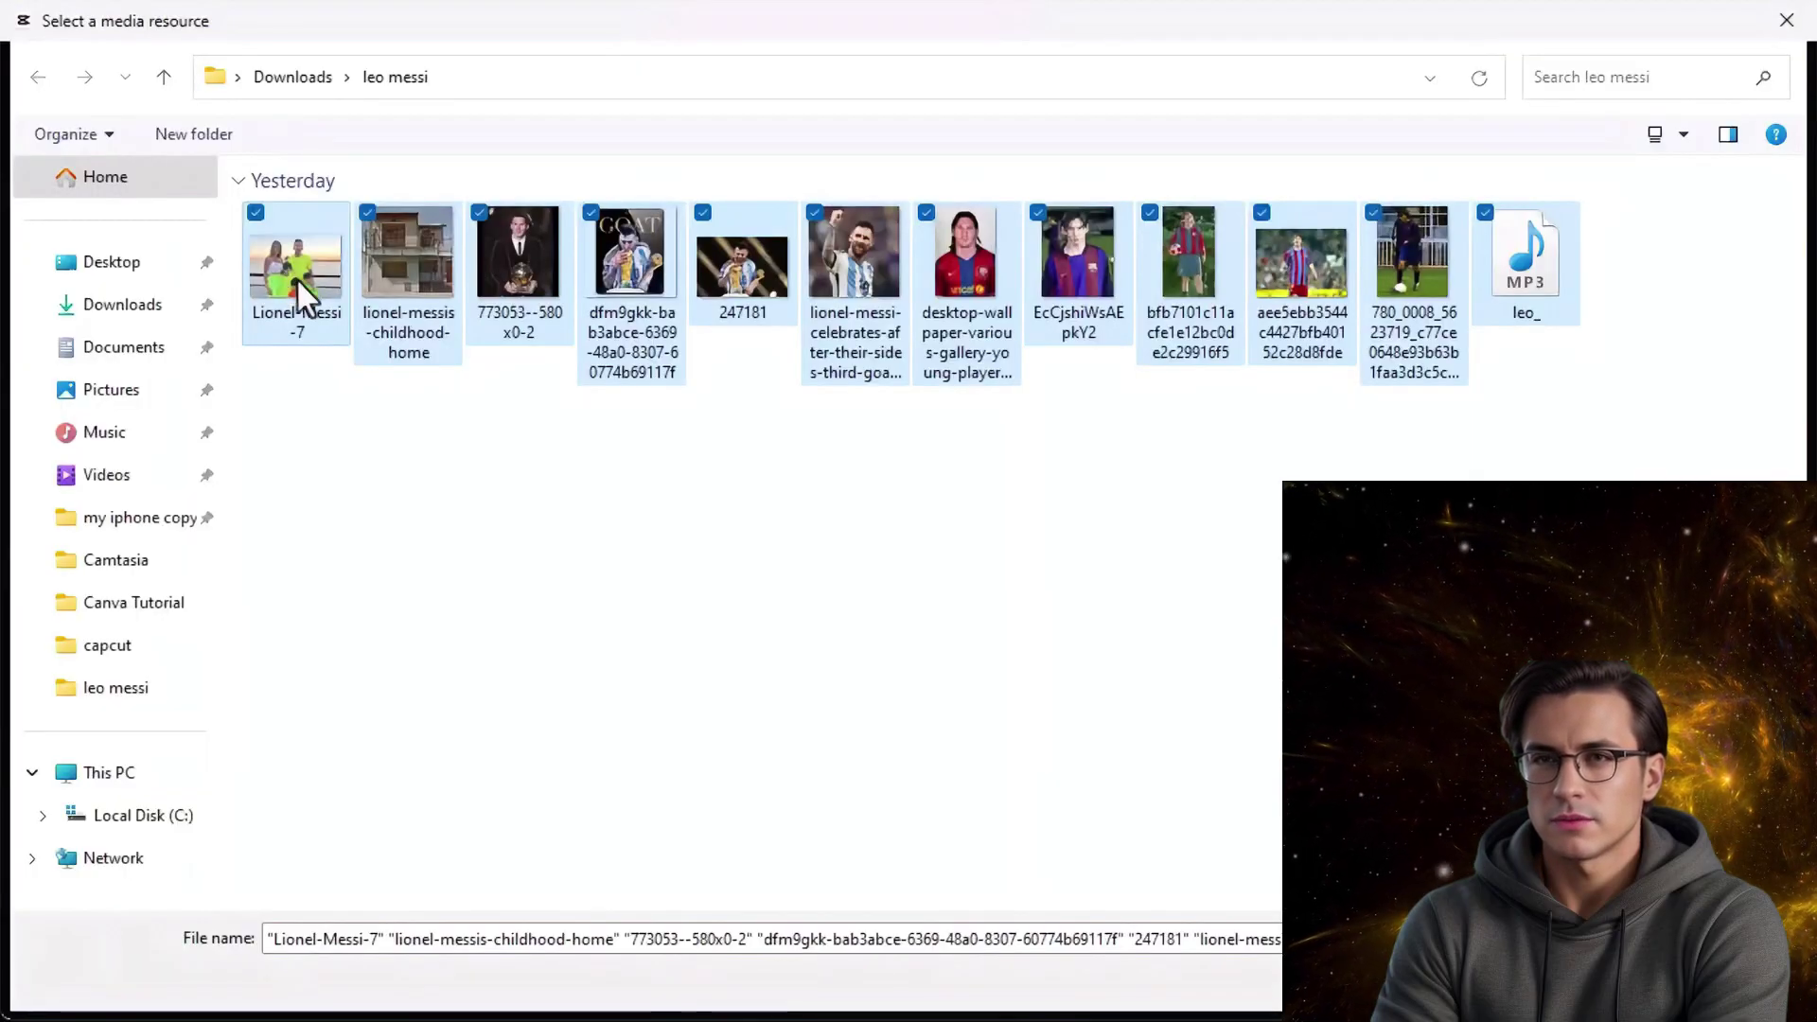
double_click(297, 277)
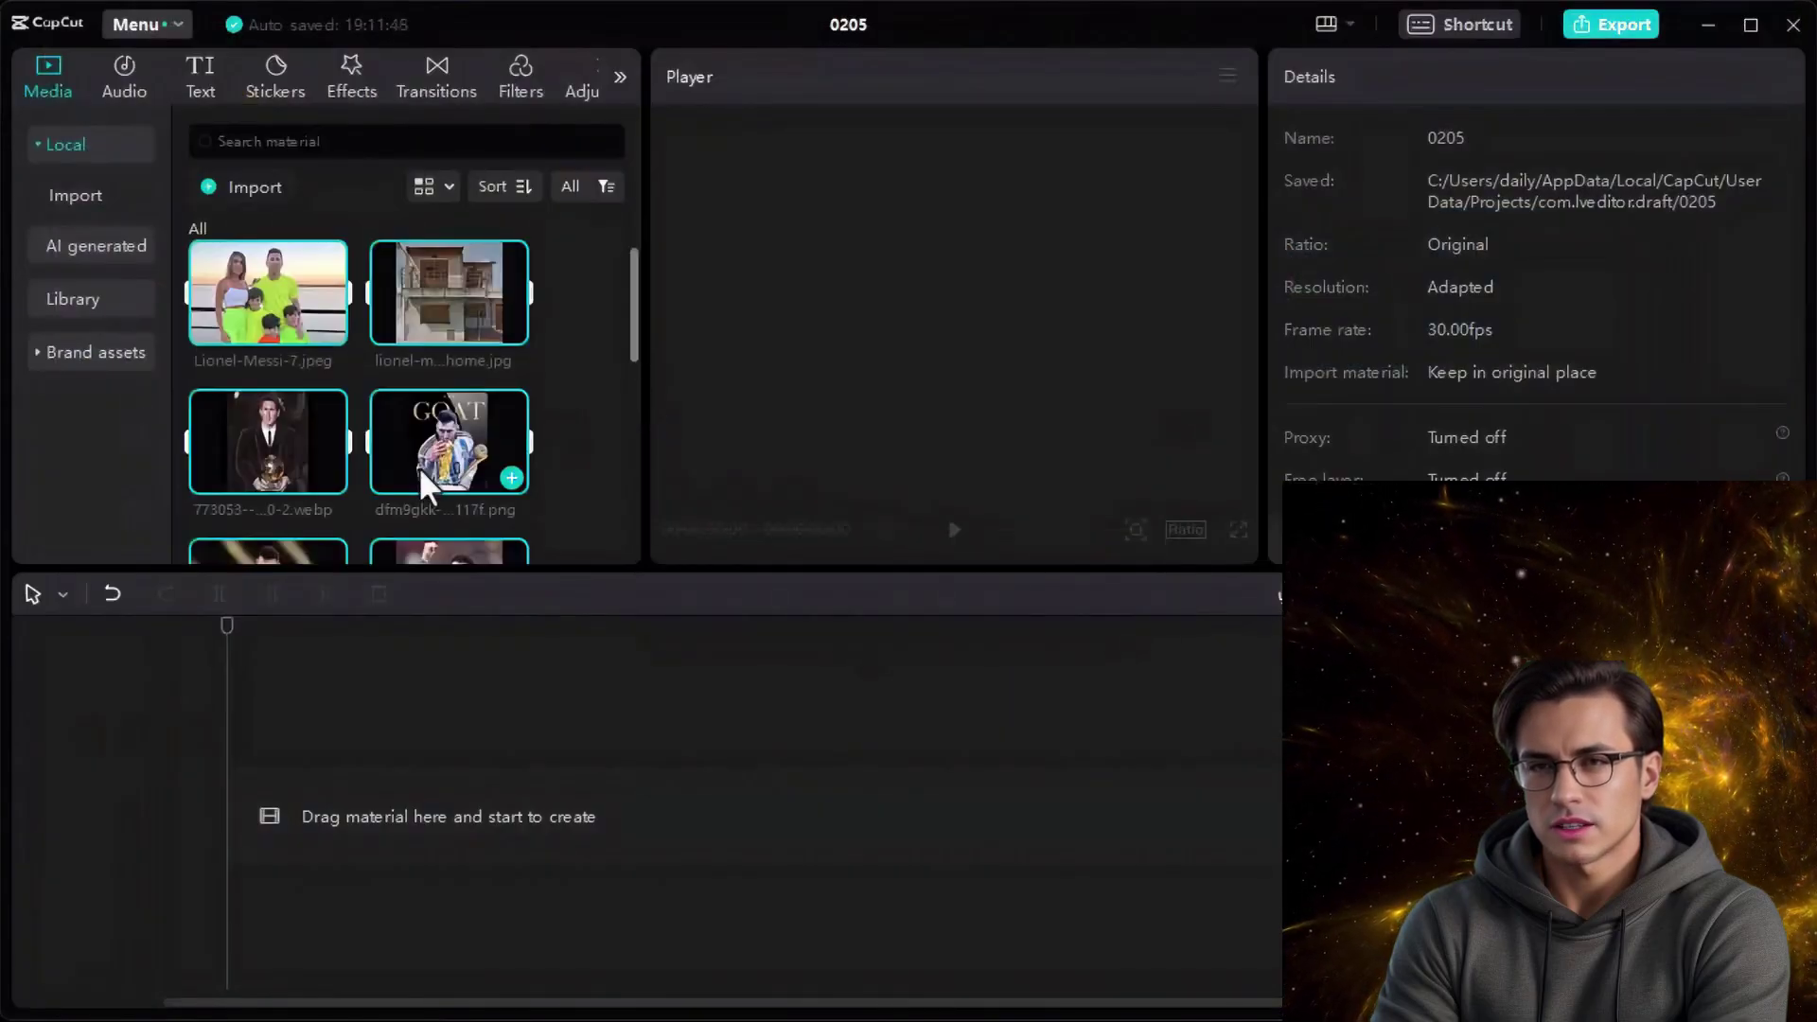
scroll(590, 426, "down", 5)
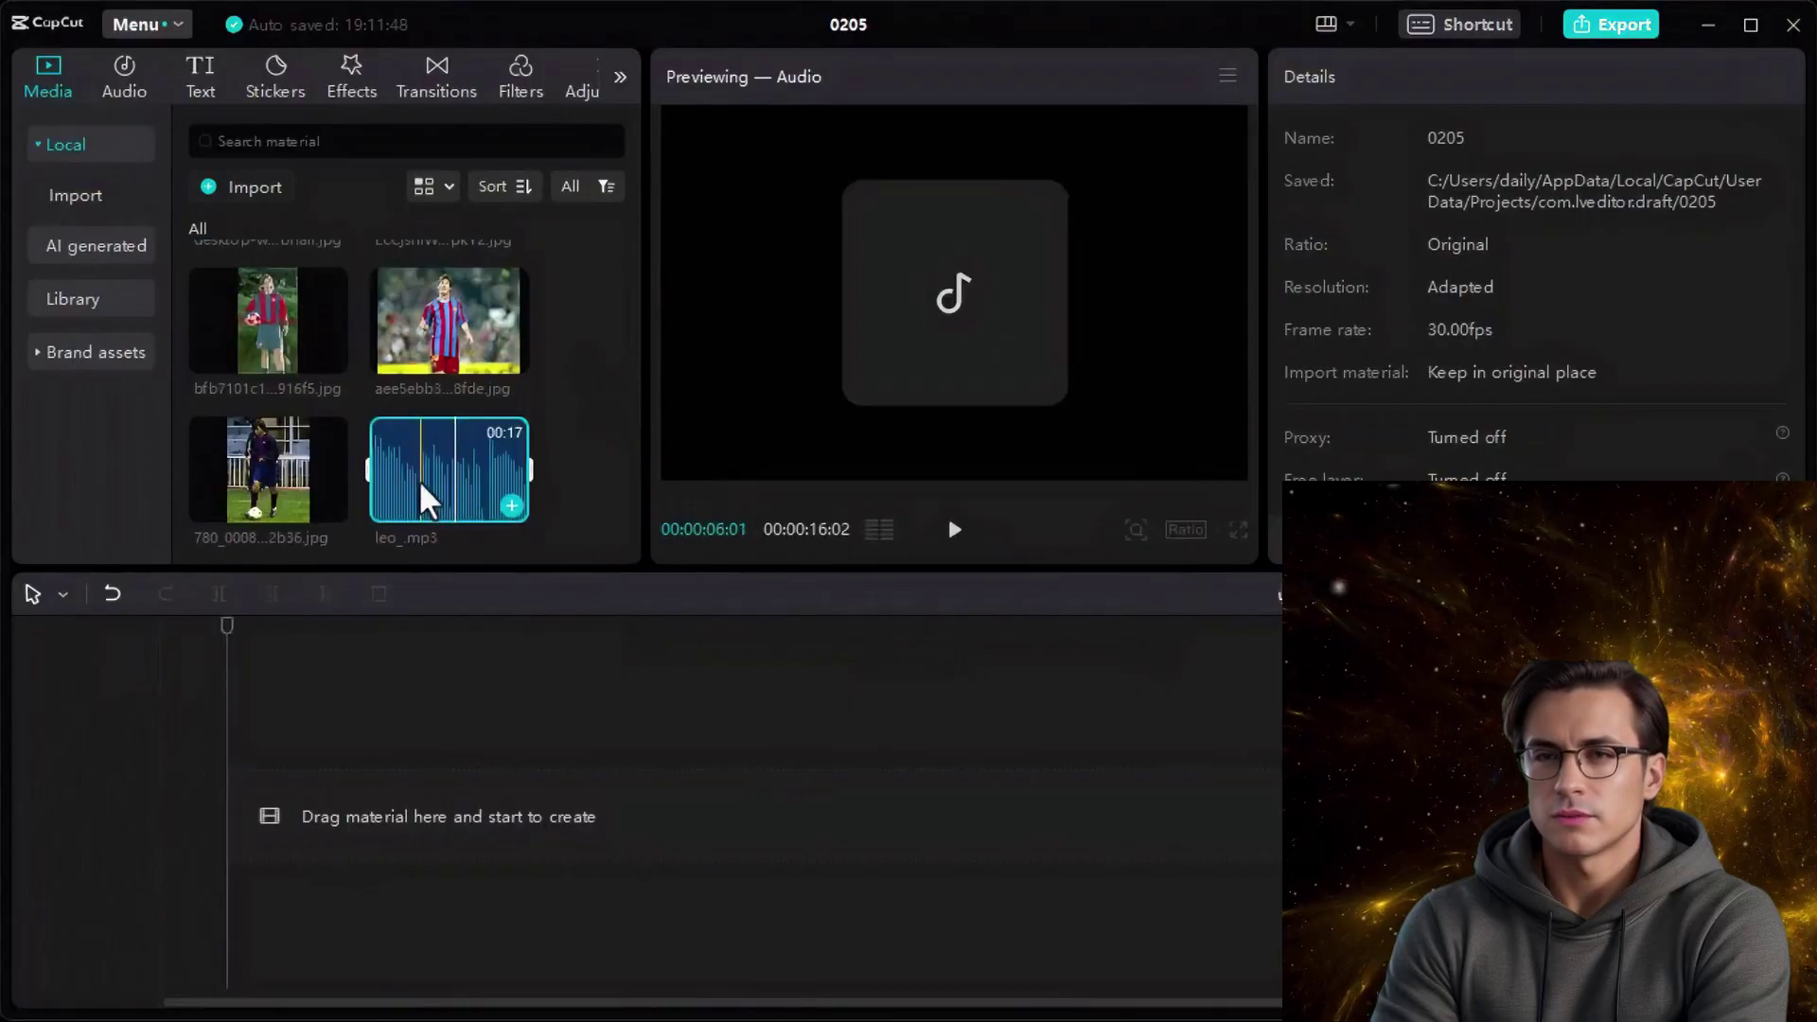
left_click_drag(418, 480, 274, 851)
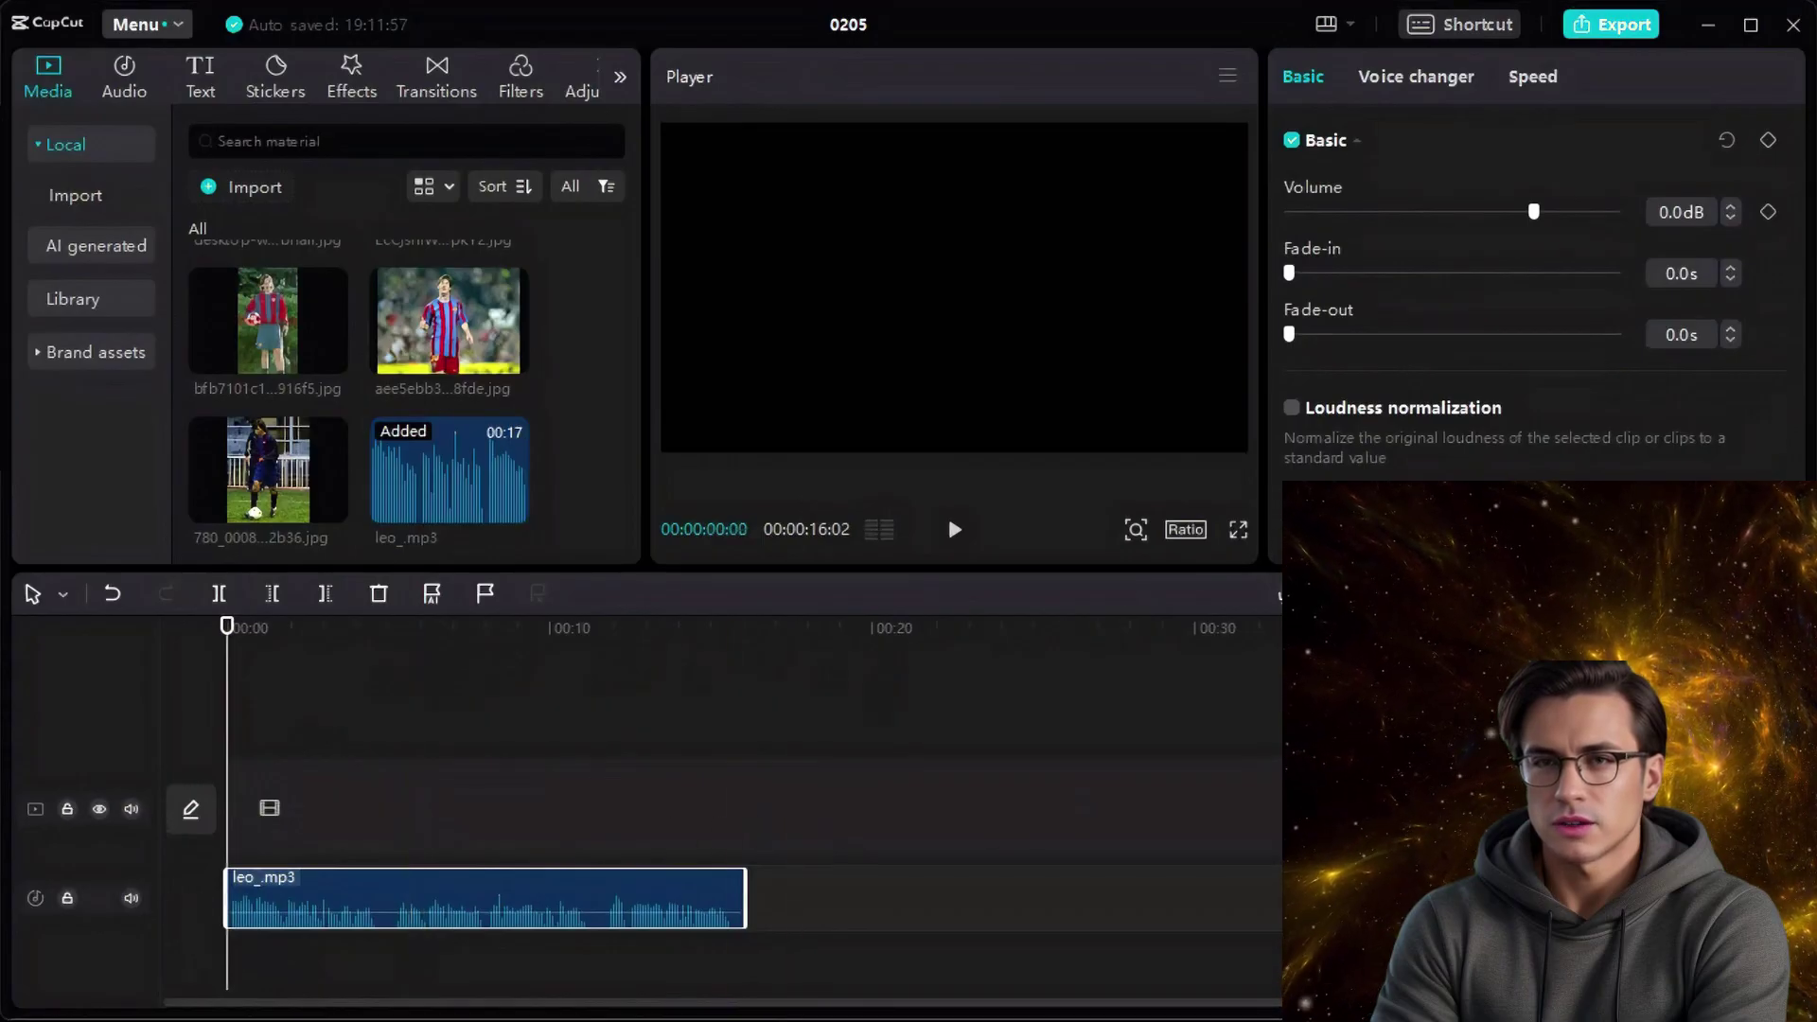
- Cut the silent pauses out of the leo_.mp3 voice-over on the timeline and close the gaps between its segments
scroll(1465, 757, "up", 6)
left_click(1465, 757)
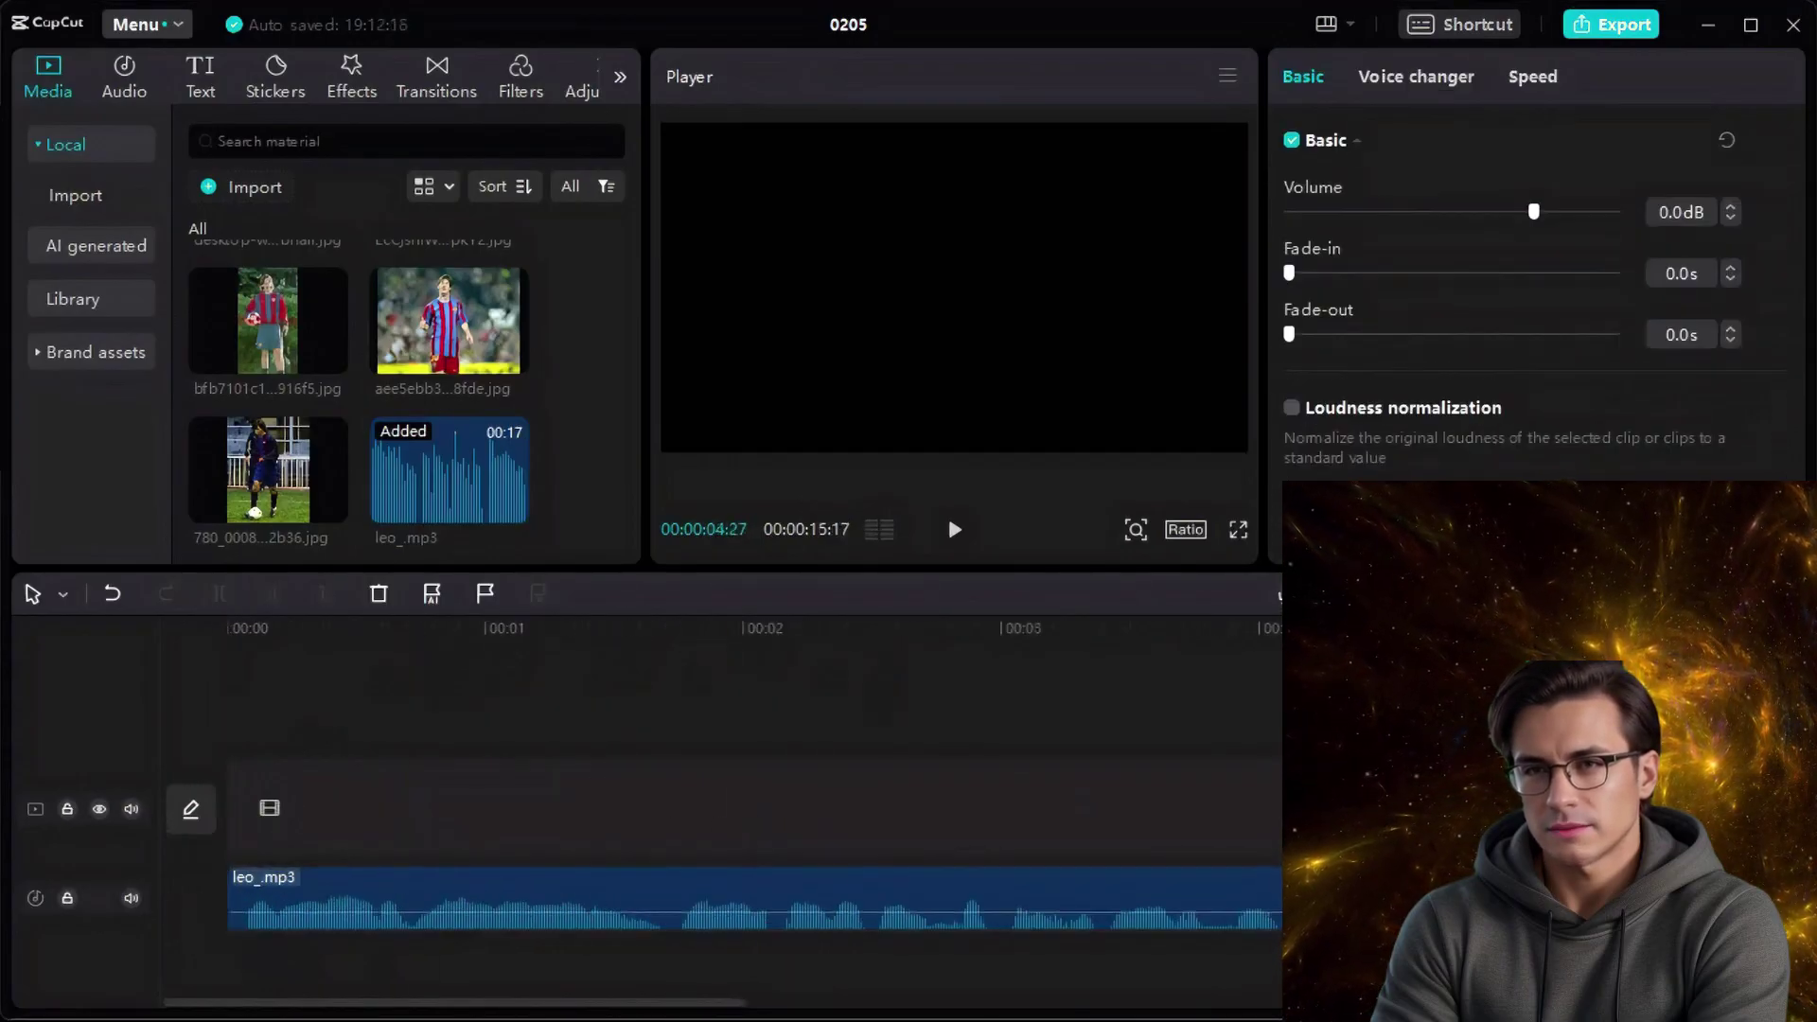
left_click_drag(1092, 889, 1249, 910)
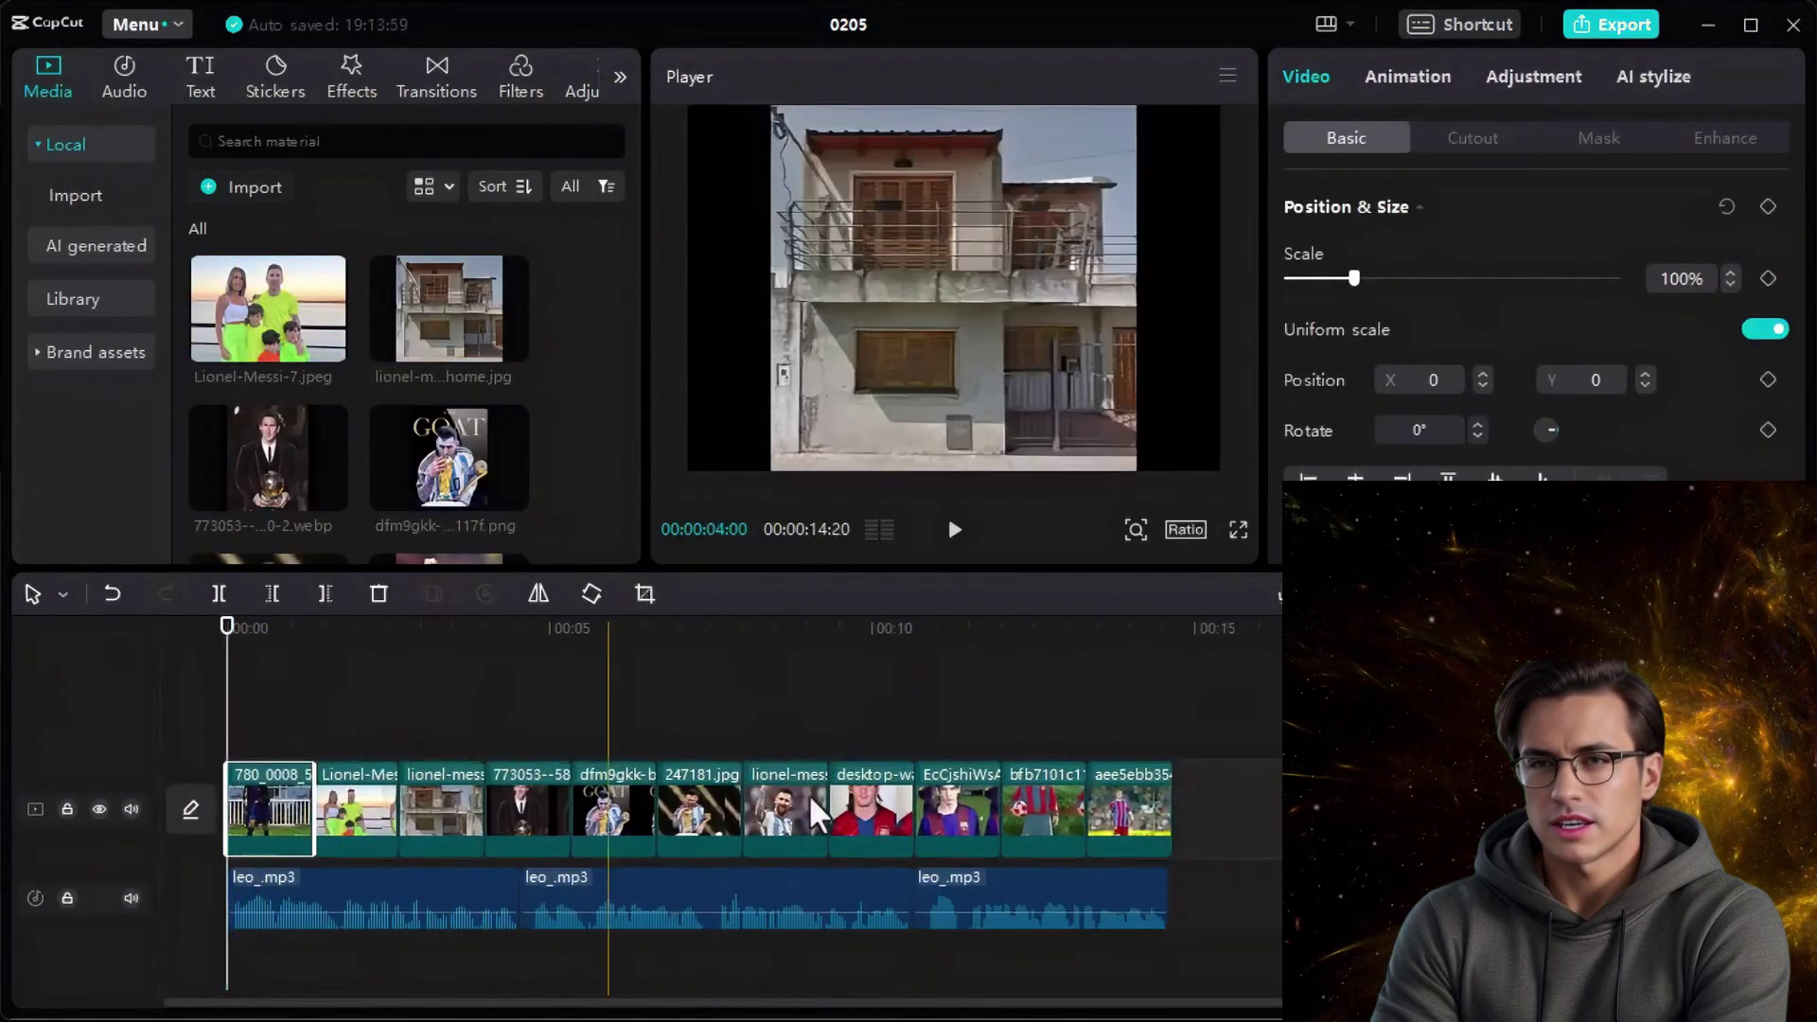
- Reorder the timeline photos: aee5ebb35 second, the desktop wallpaper photo directly before the childhood home, and 773053 last
left_click_drag(1131, 805, 379, 814)
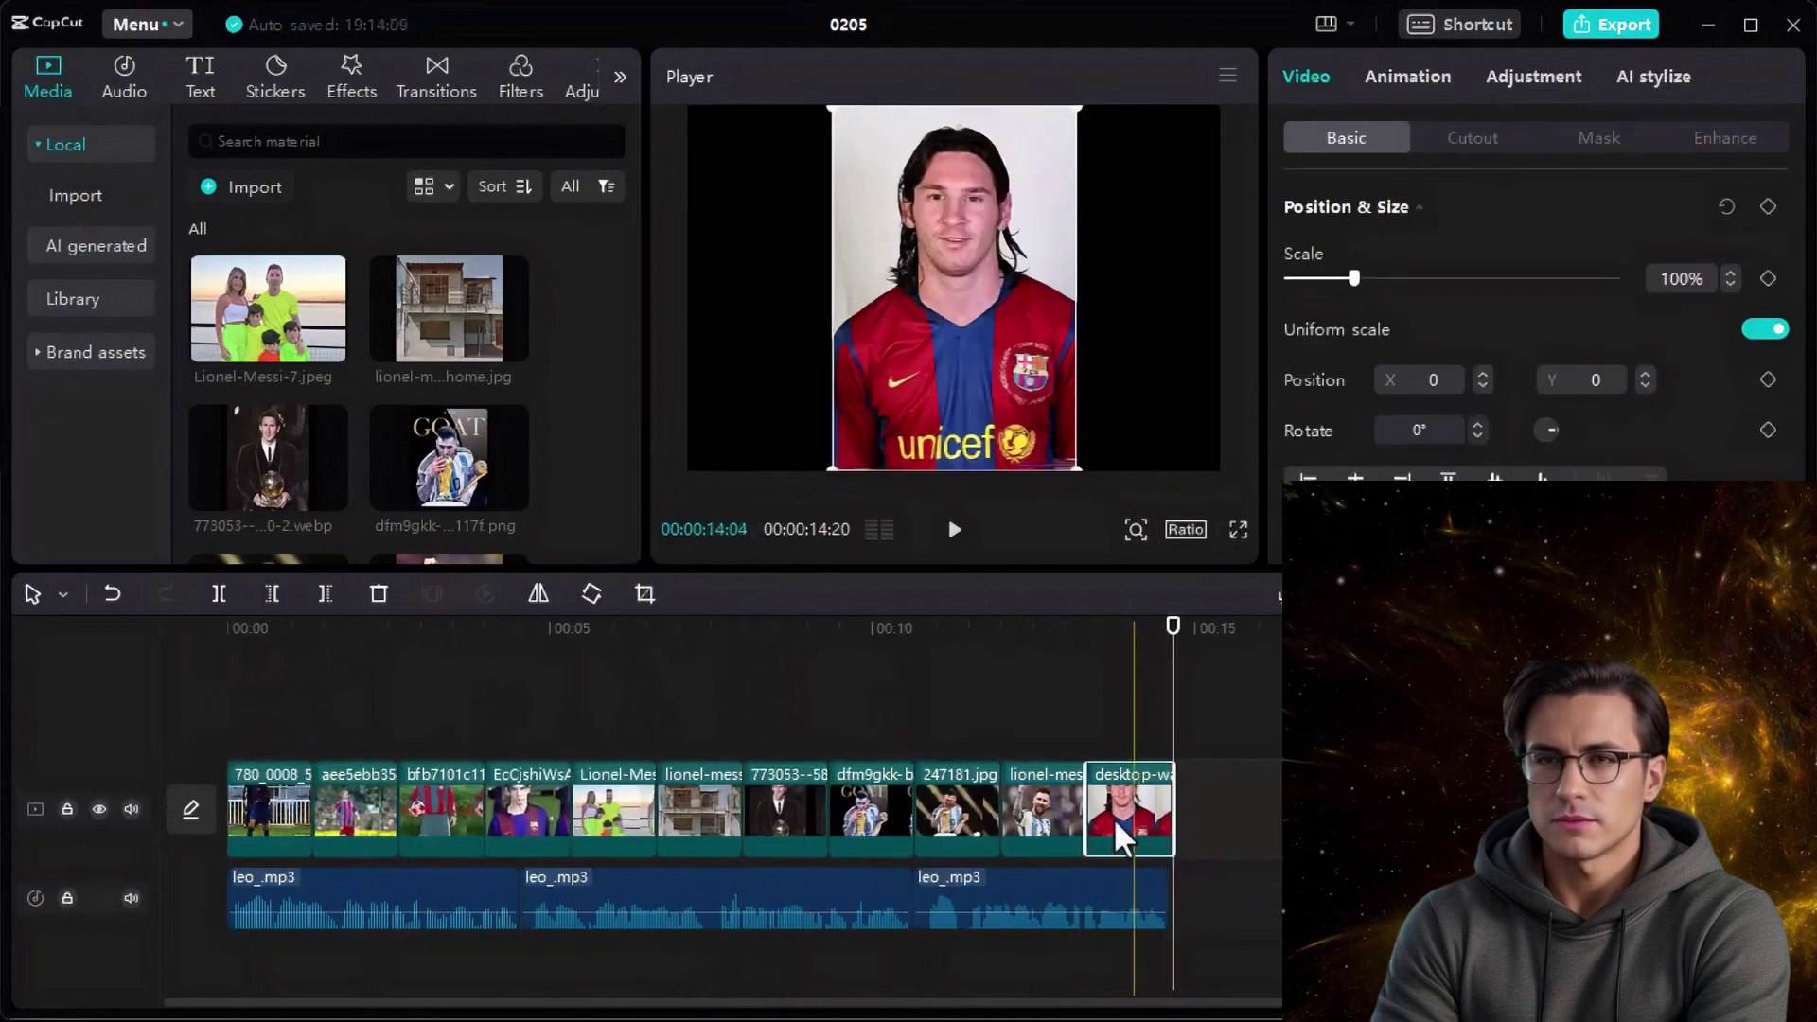
left_click_drag(1113, 817, 706, 805)
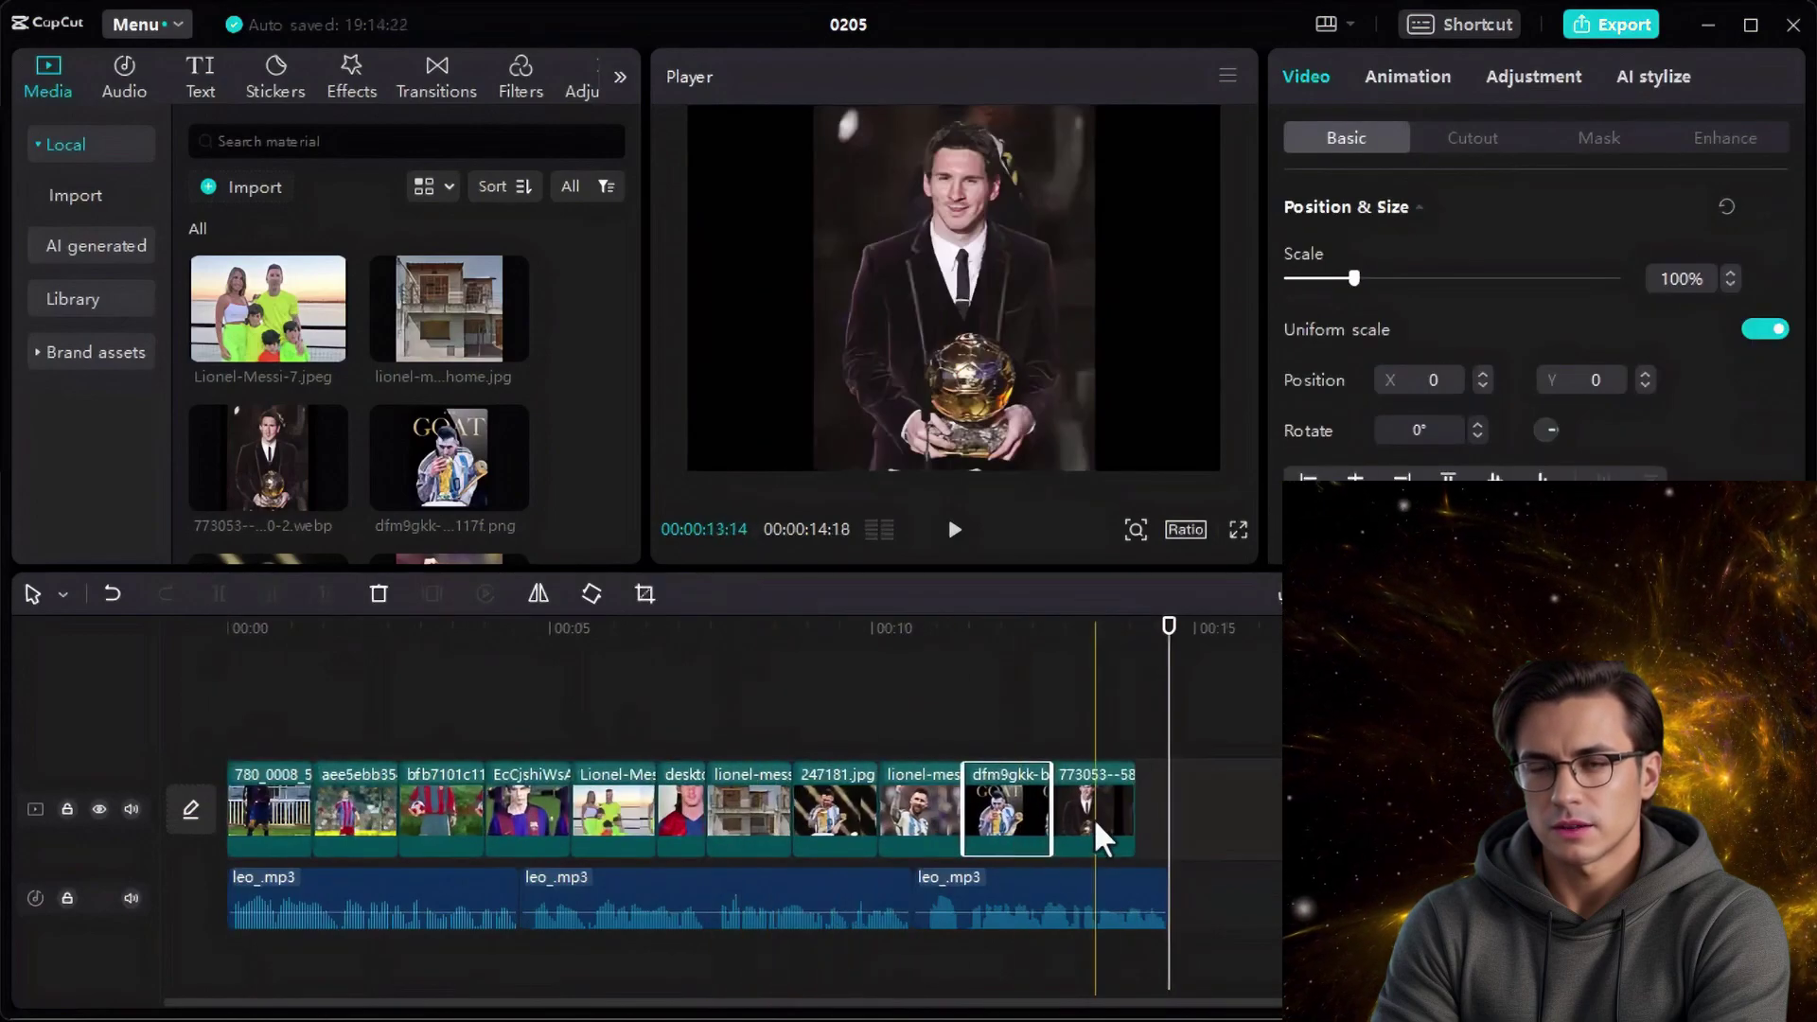
left_click_drag(1093, 818, 870, 800)
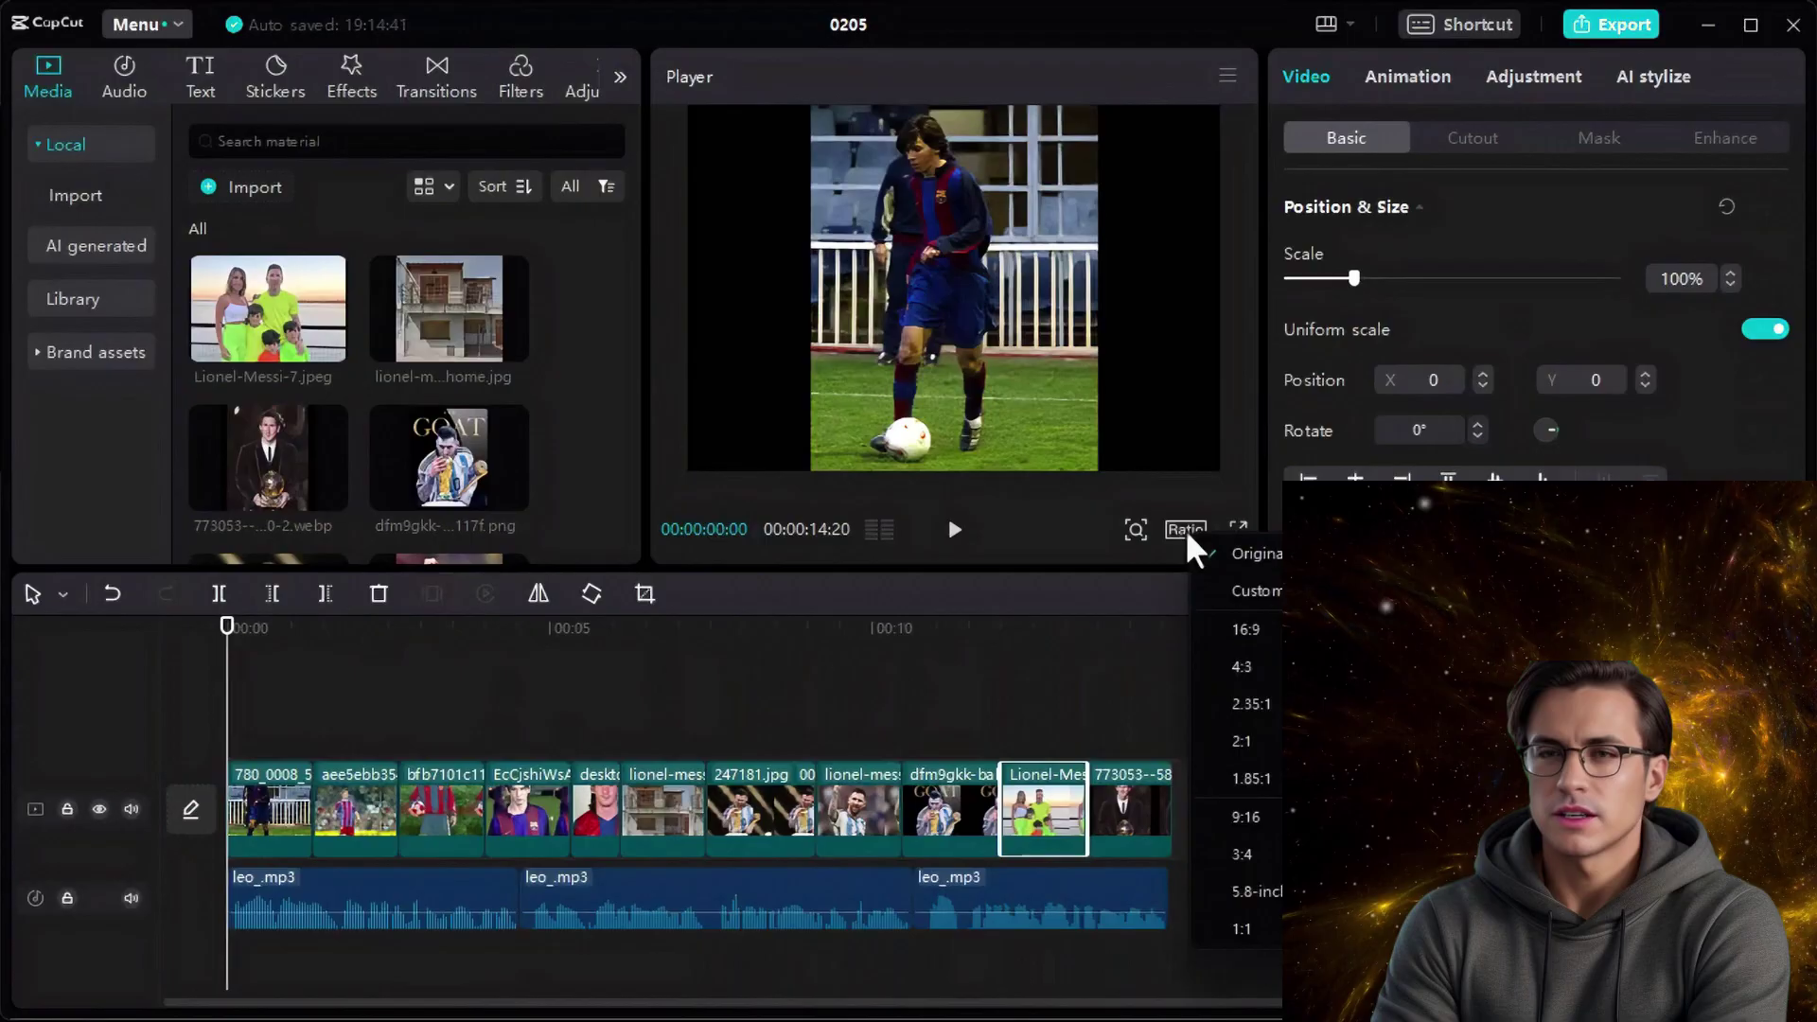
- Set the project's aspect ratio to 9:16 and enlarge the first photo to fill the vertical frame
left_click(1185, 530)
left_click(1247, 816)
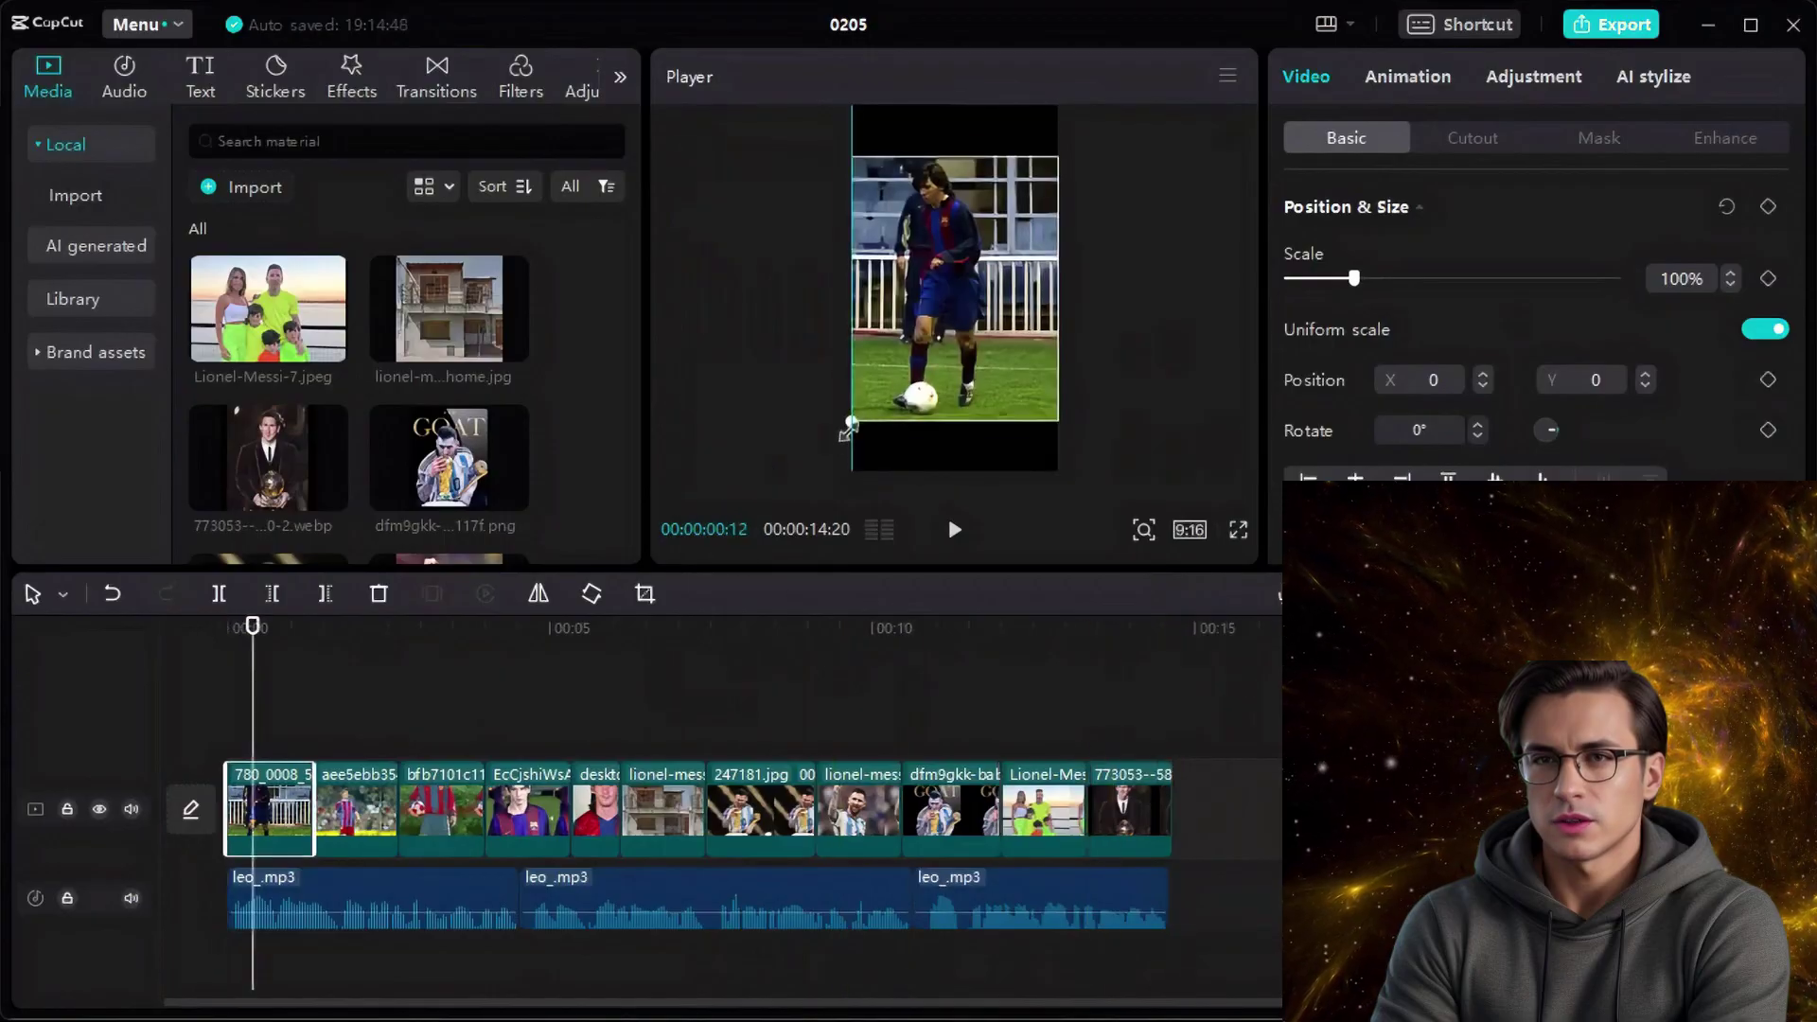
left_click_drag(847, 428, 792, 485)
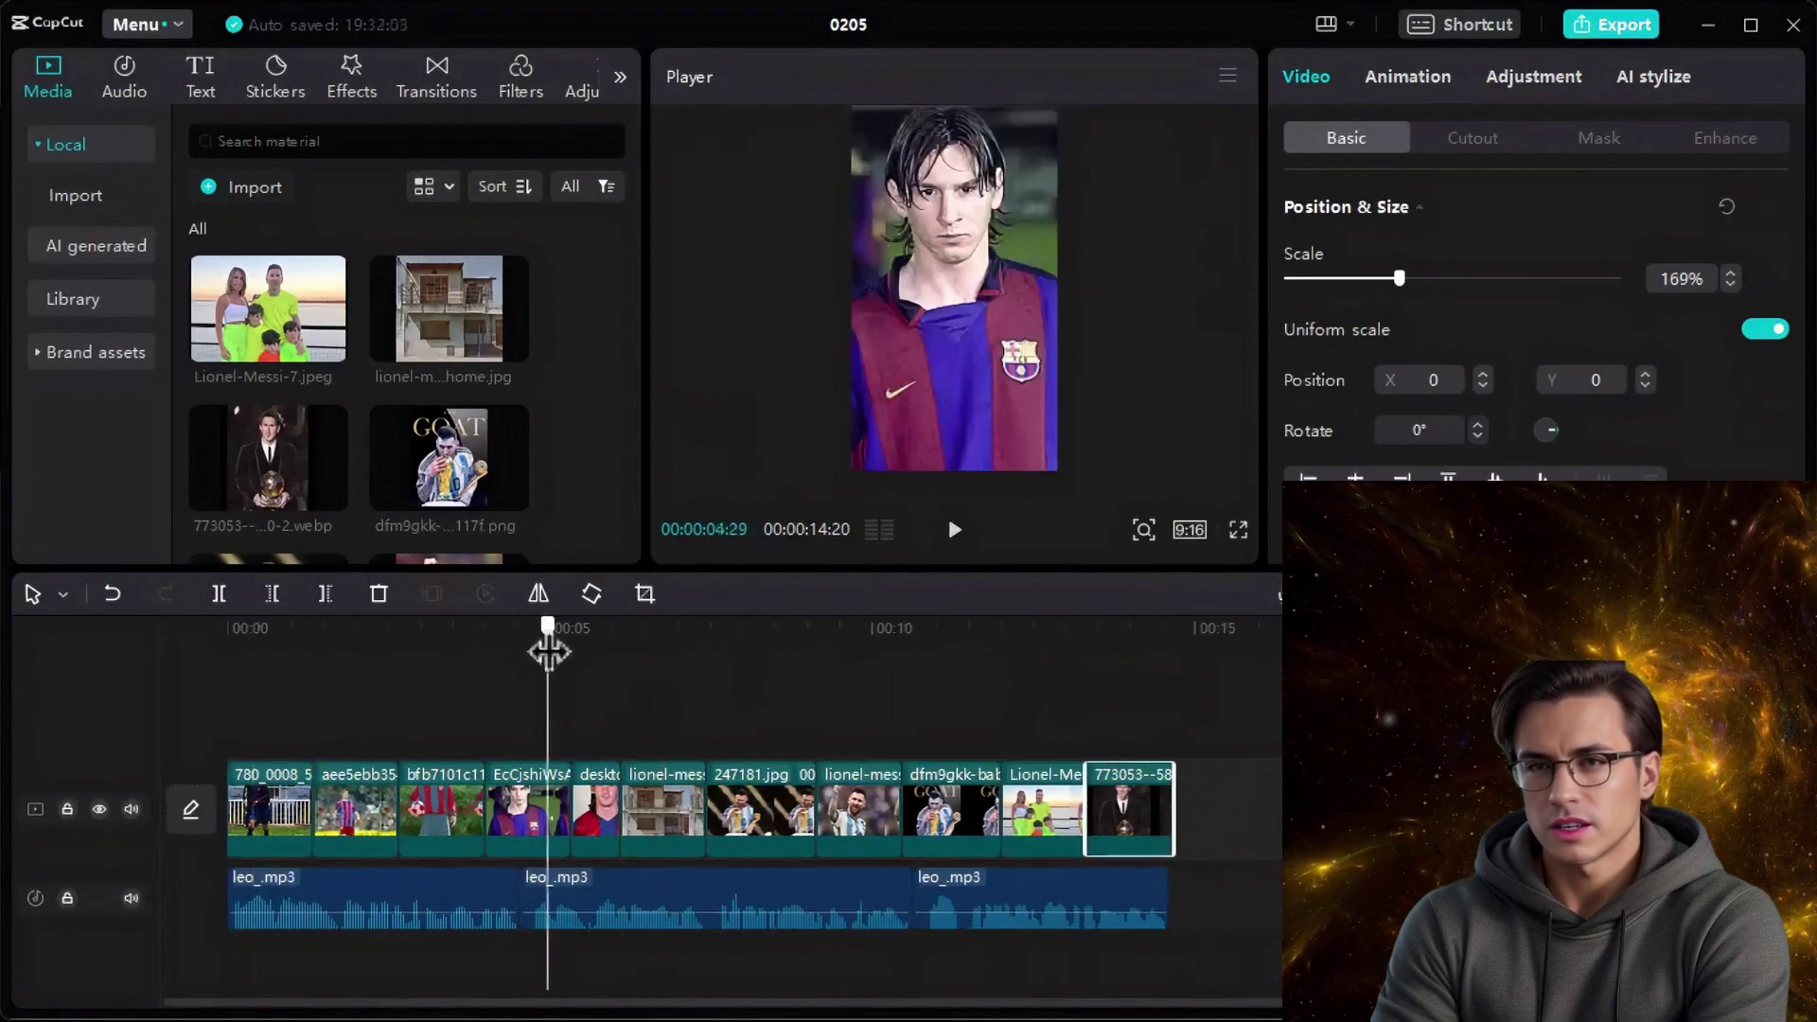
- Return the playhead to the timeline start and add transitions at the first two cuts between the photos
left_click_drag(548, 651, 227, 643)
left_click(291, 673)
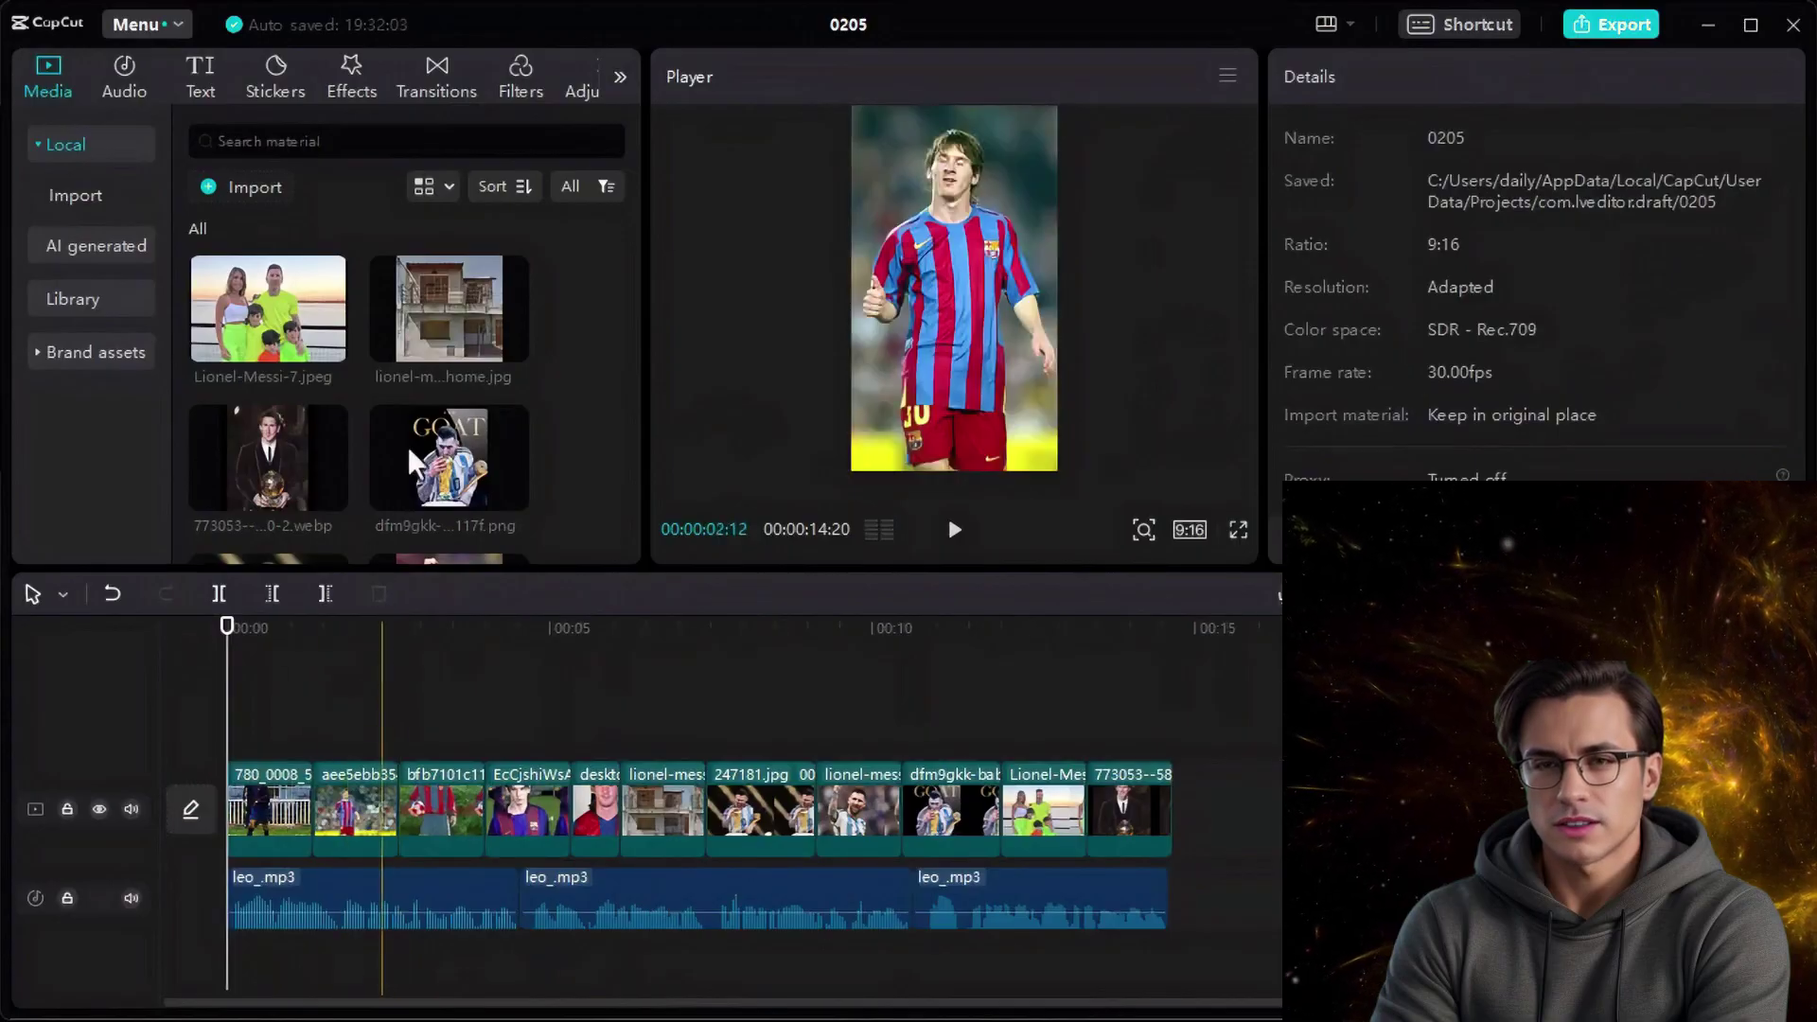
left_click(435, 75)
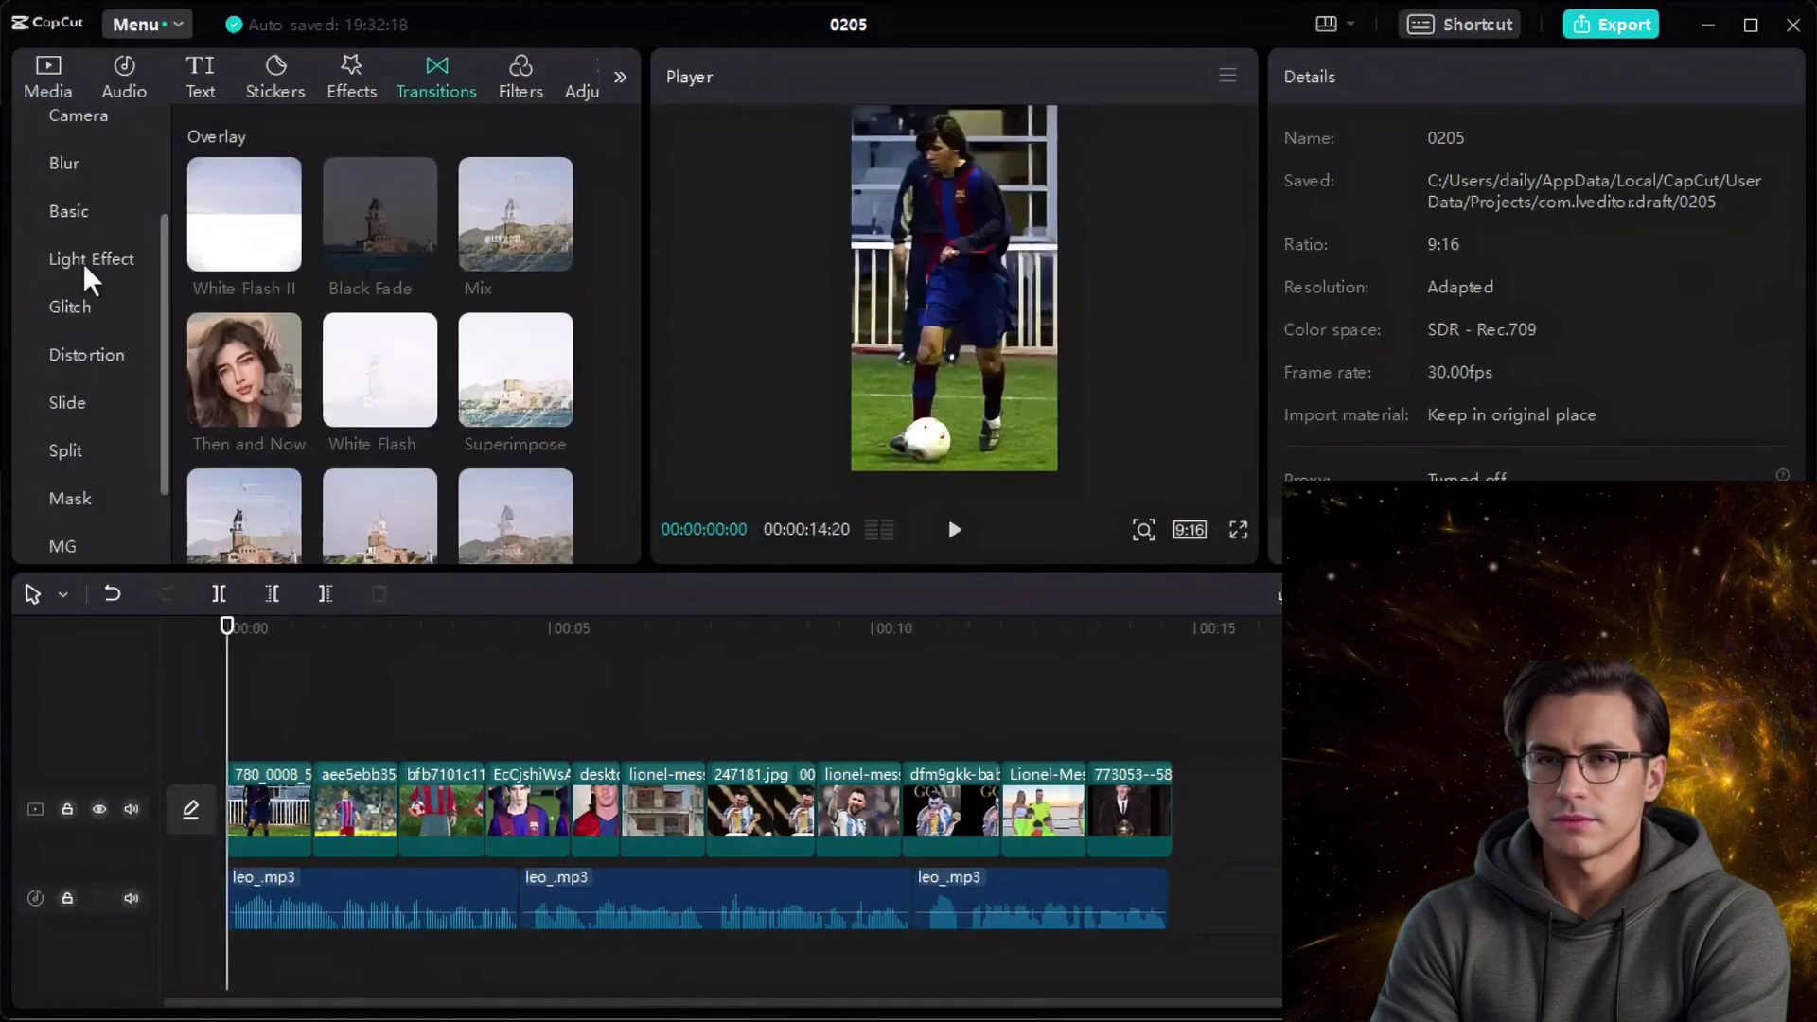
scroll(82, 262, "up", 2)
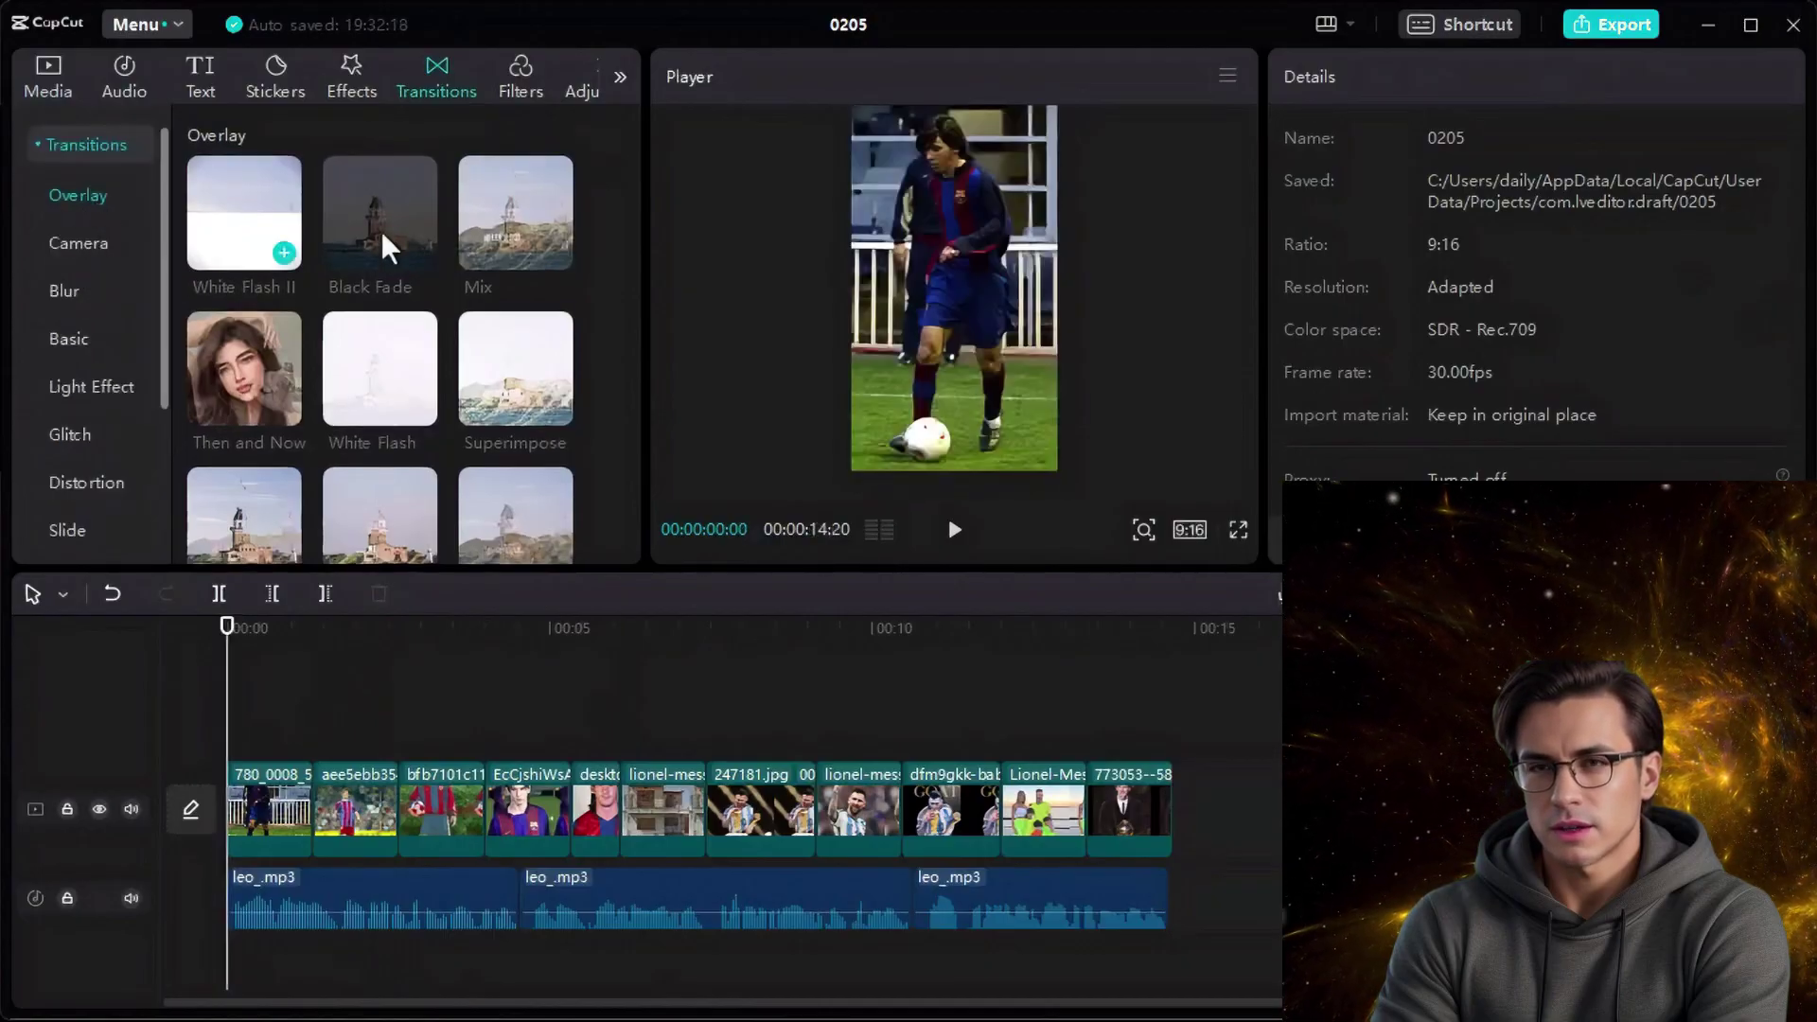
scroll(473, 260, "down", 1)
scroll(473, 259, "down", 4)
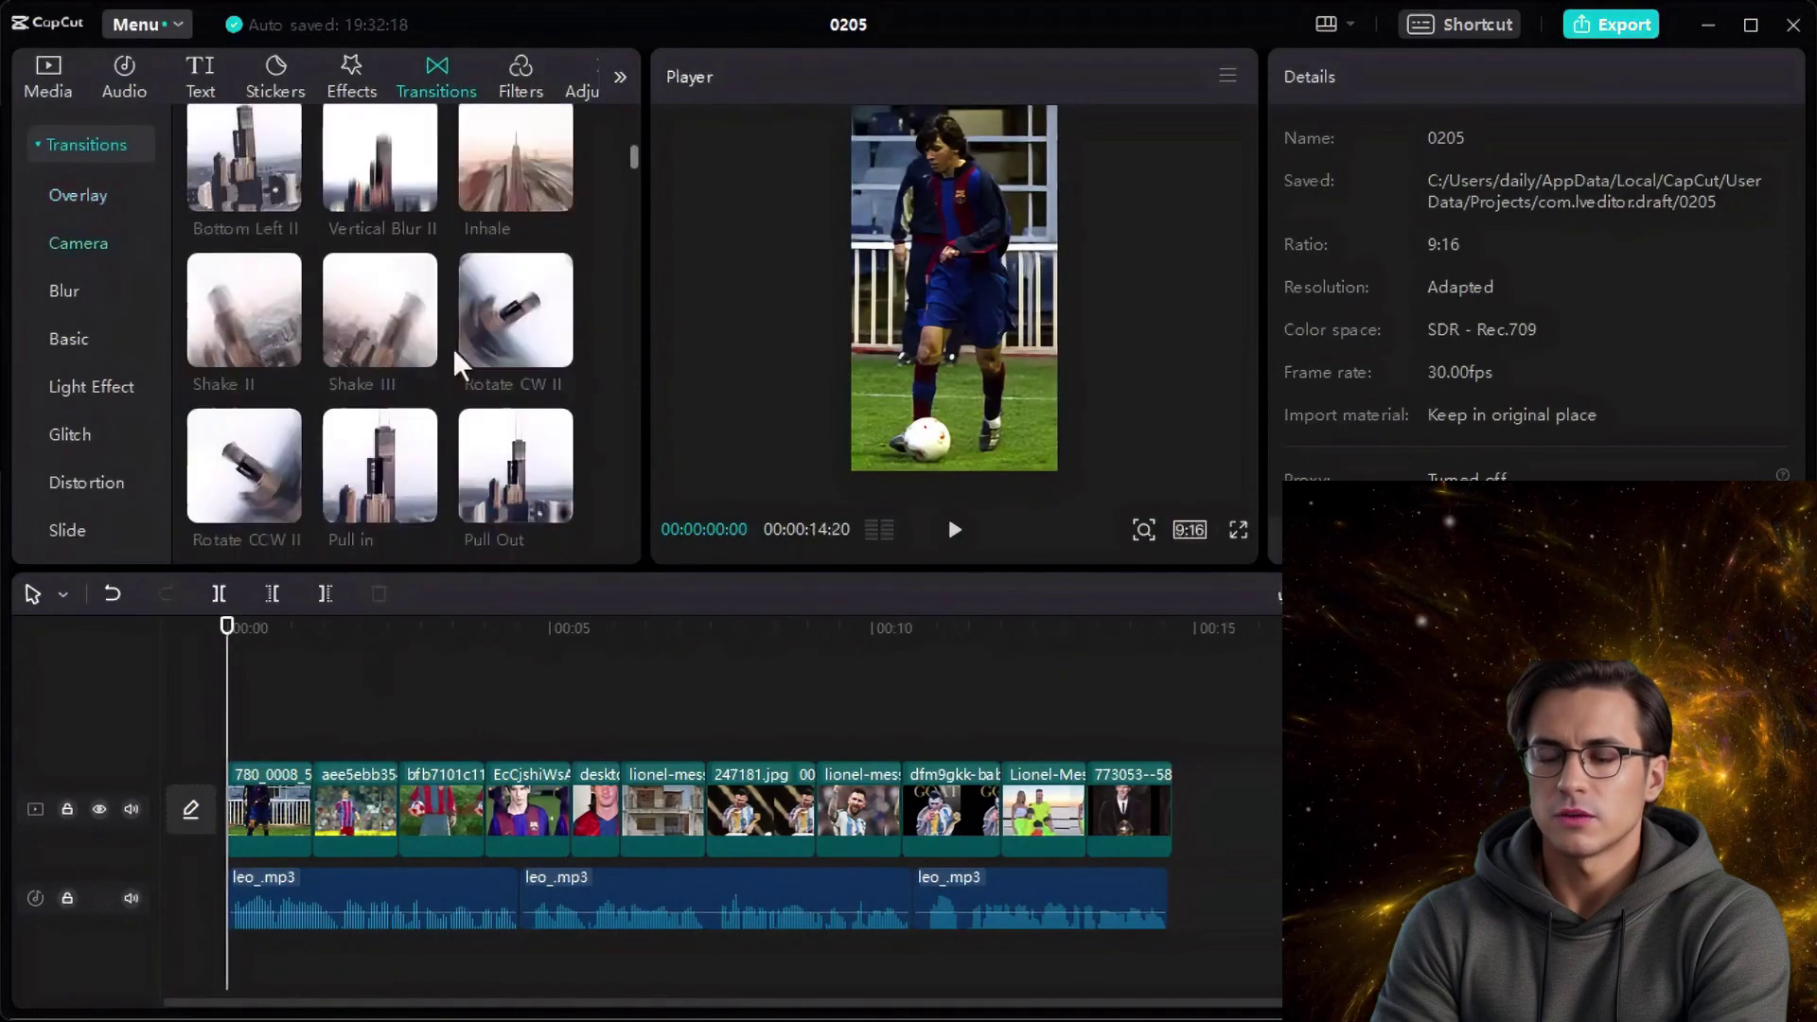
left_click_drag(452, 348, 337, 806)
key("Return")
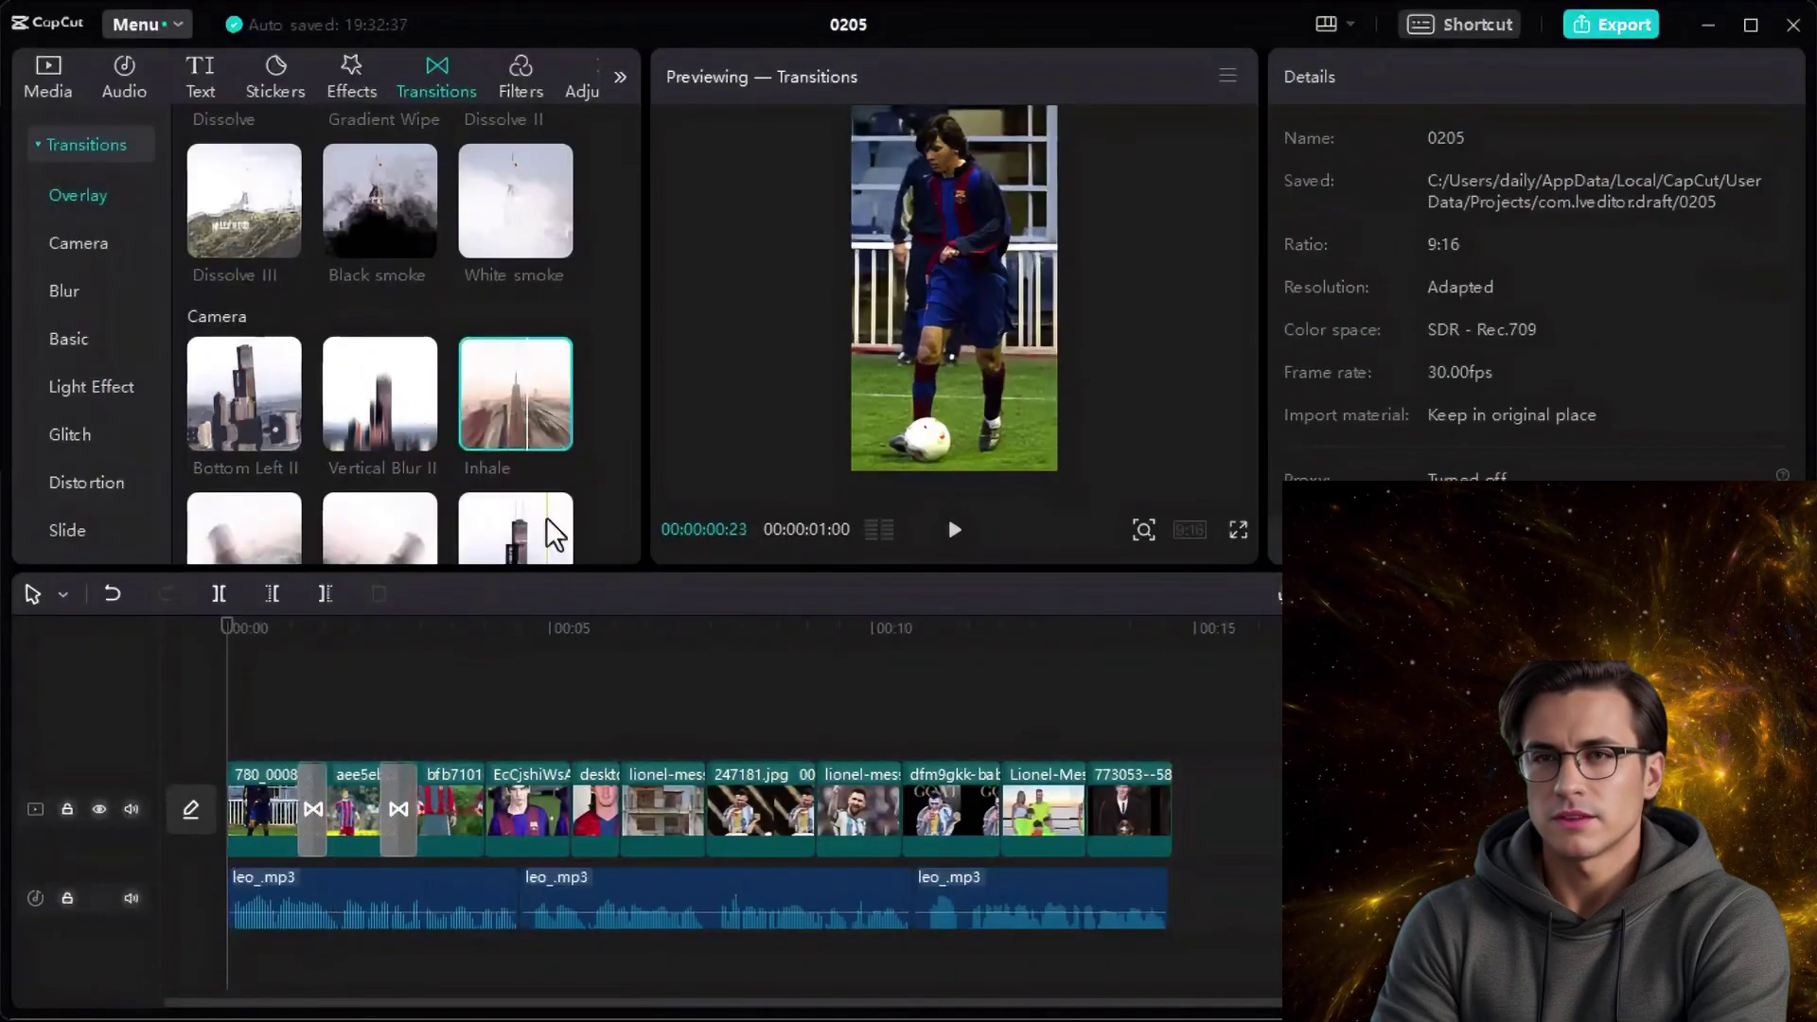
- Add varied Camera transitions such as Bottom Left II and Shake III at the remaining cuts through the last photo
scroll(530, 516, "down", 1)
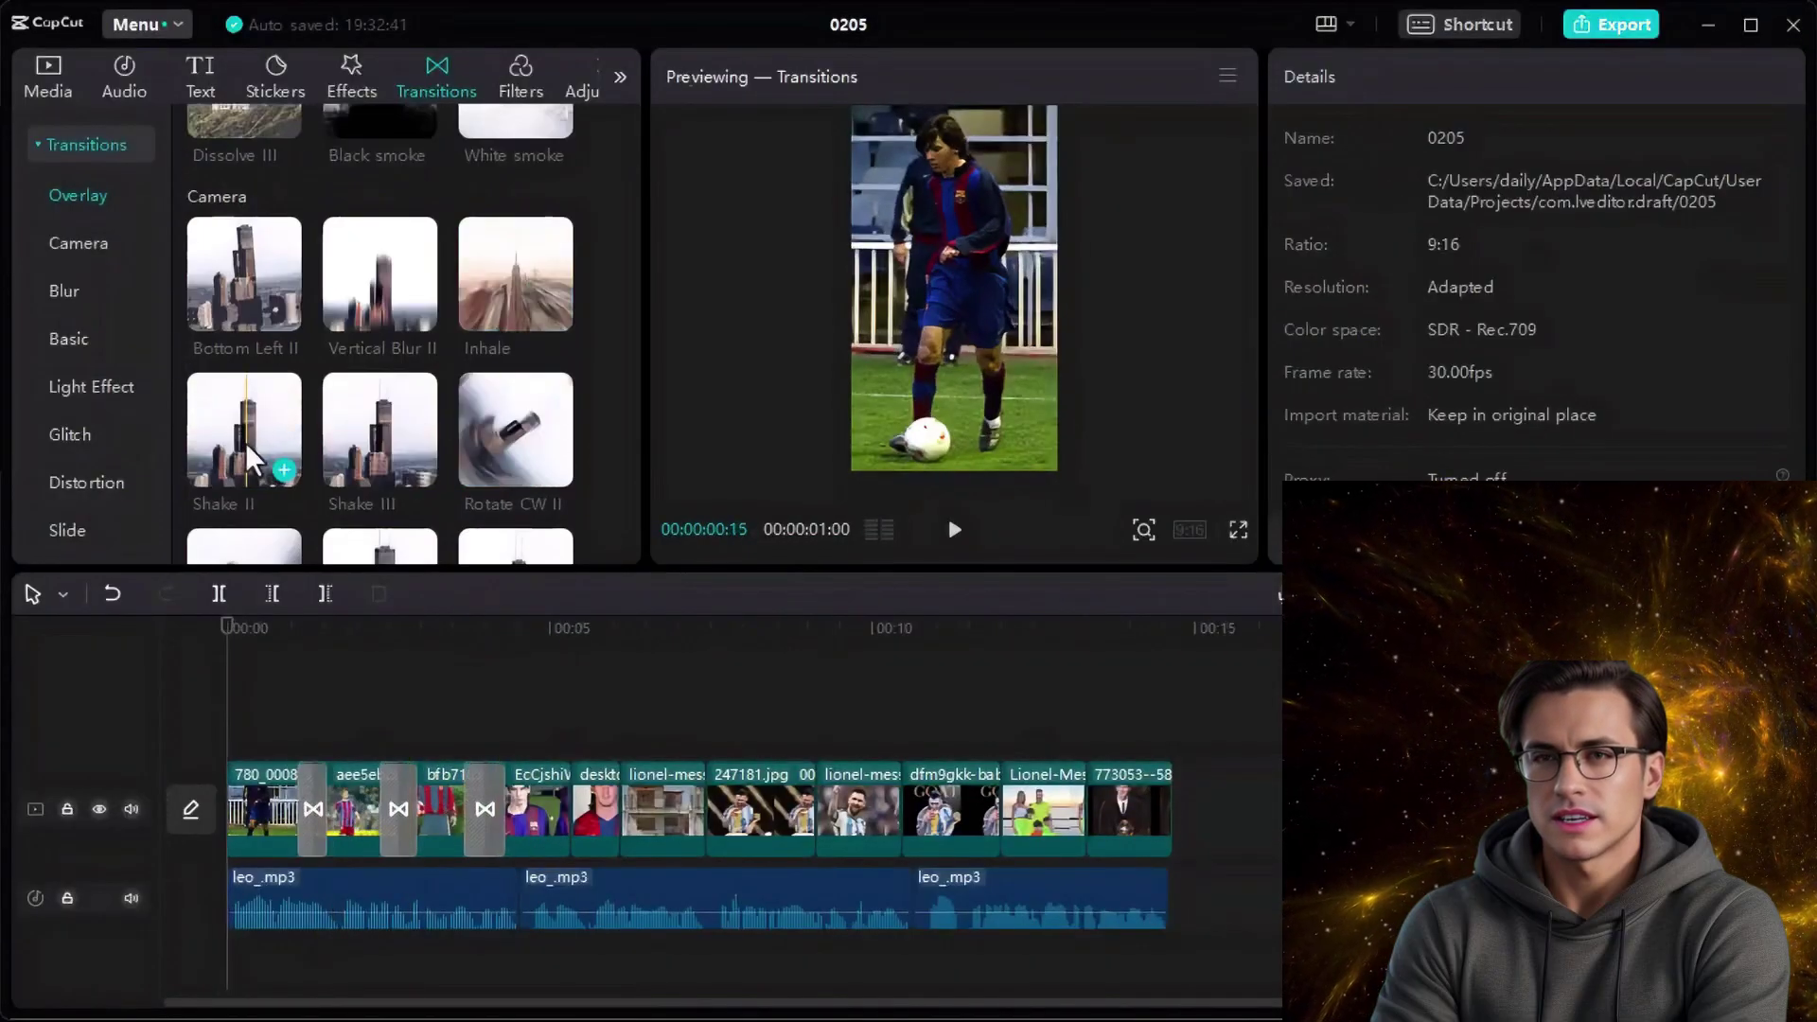
left_click_drag(227, 291, 823, 795)
left_click_drag(380, 435, 903, 799)
left_click_drag(379, 279, 1003, 800)
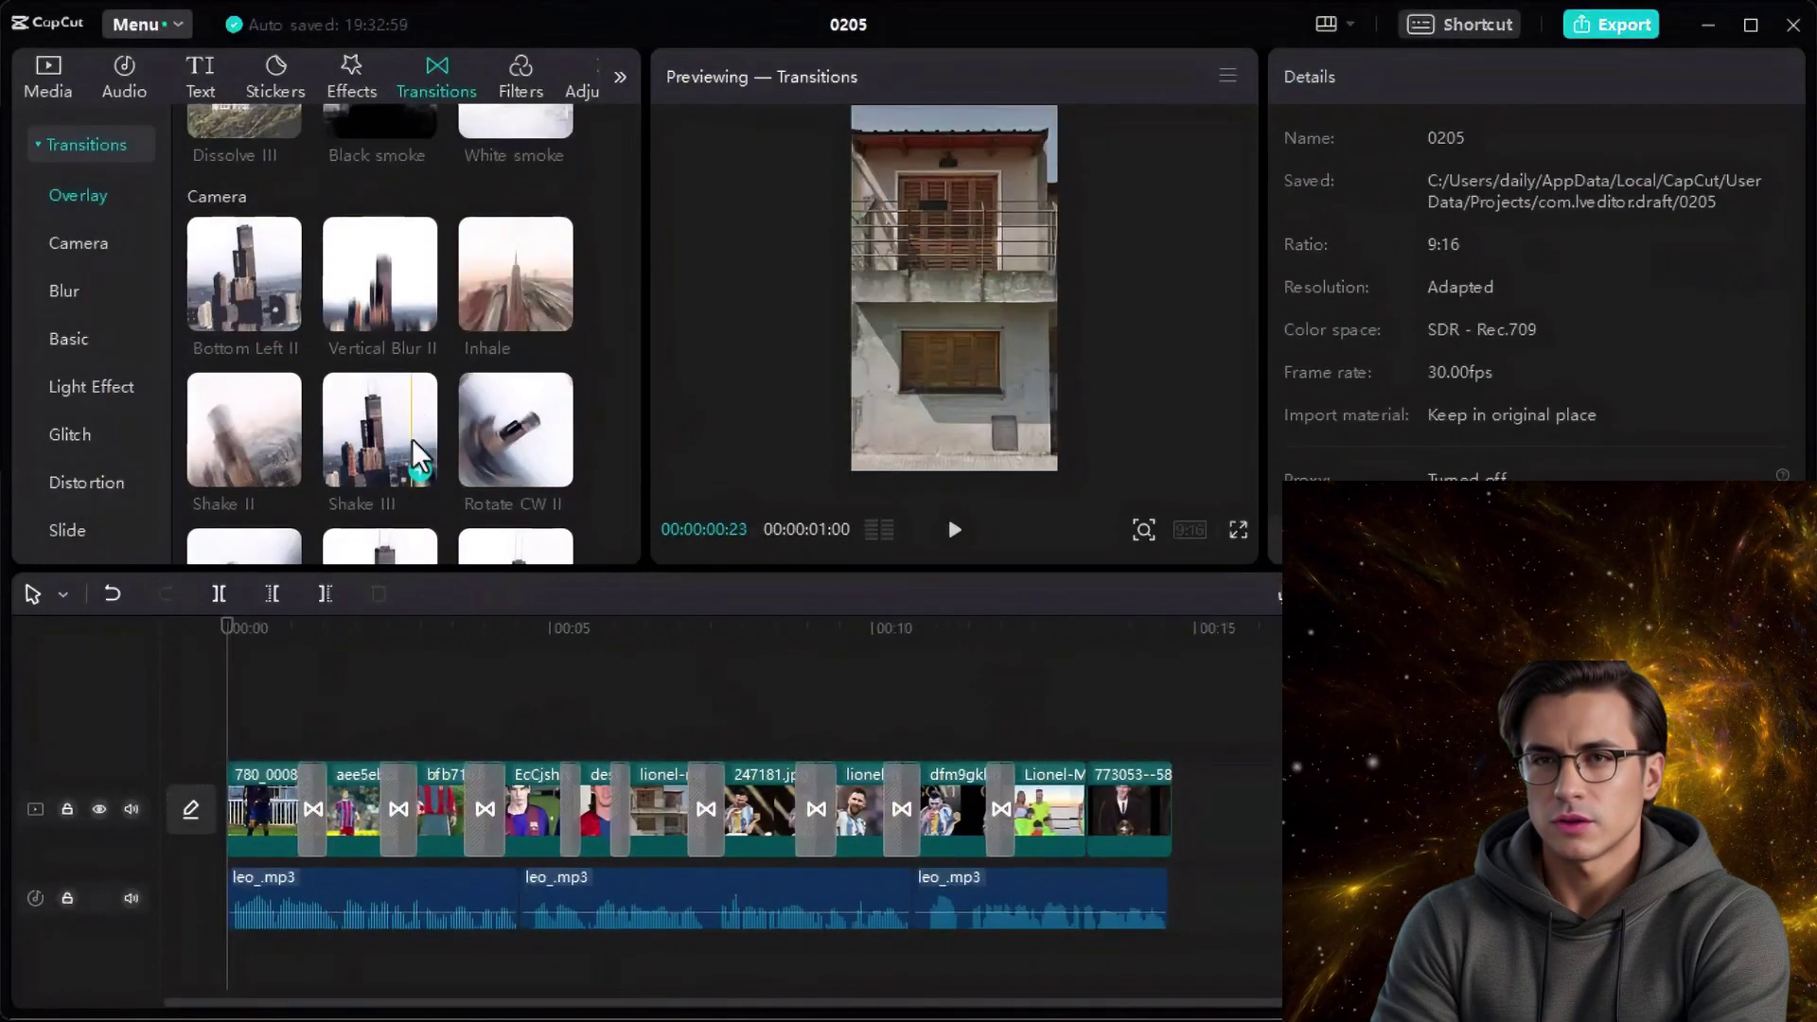
scroll(413, 449, "down", 2)
left_click_drag(515, 502, 1088, 800)
- Place Cinematic Epic Trailer 1.mp3 beneath the voice-over from the timeline start and lower its volume to about -27.7 dB
left_click(252, 778)
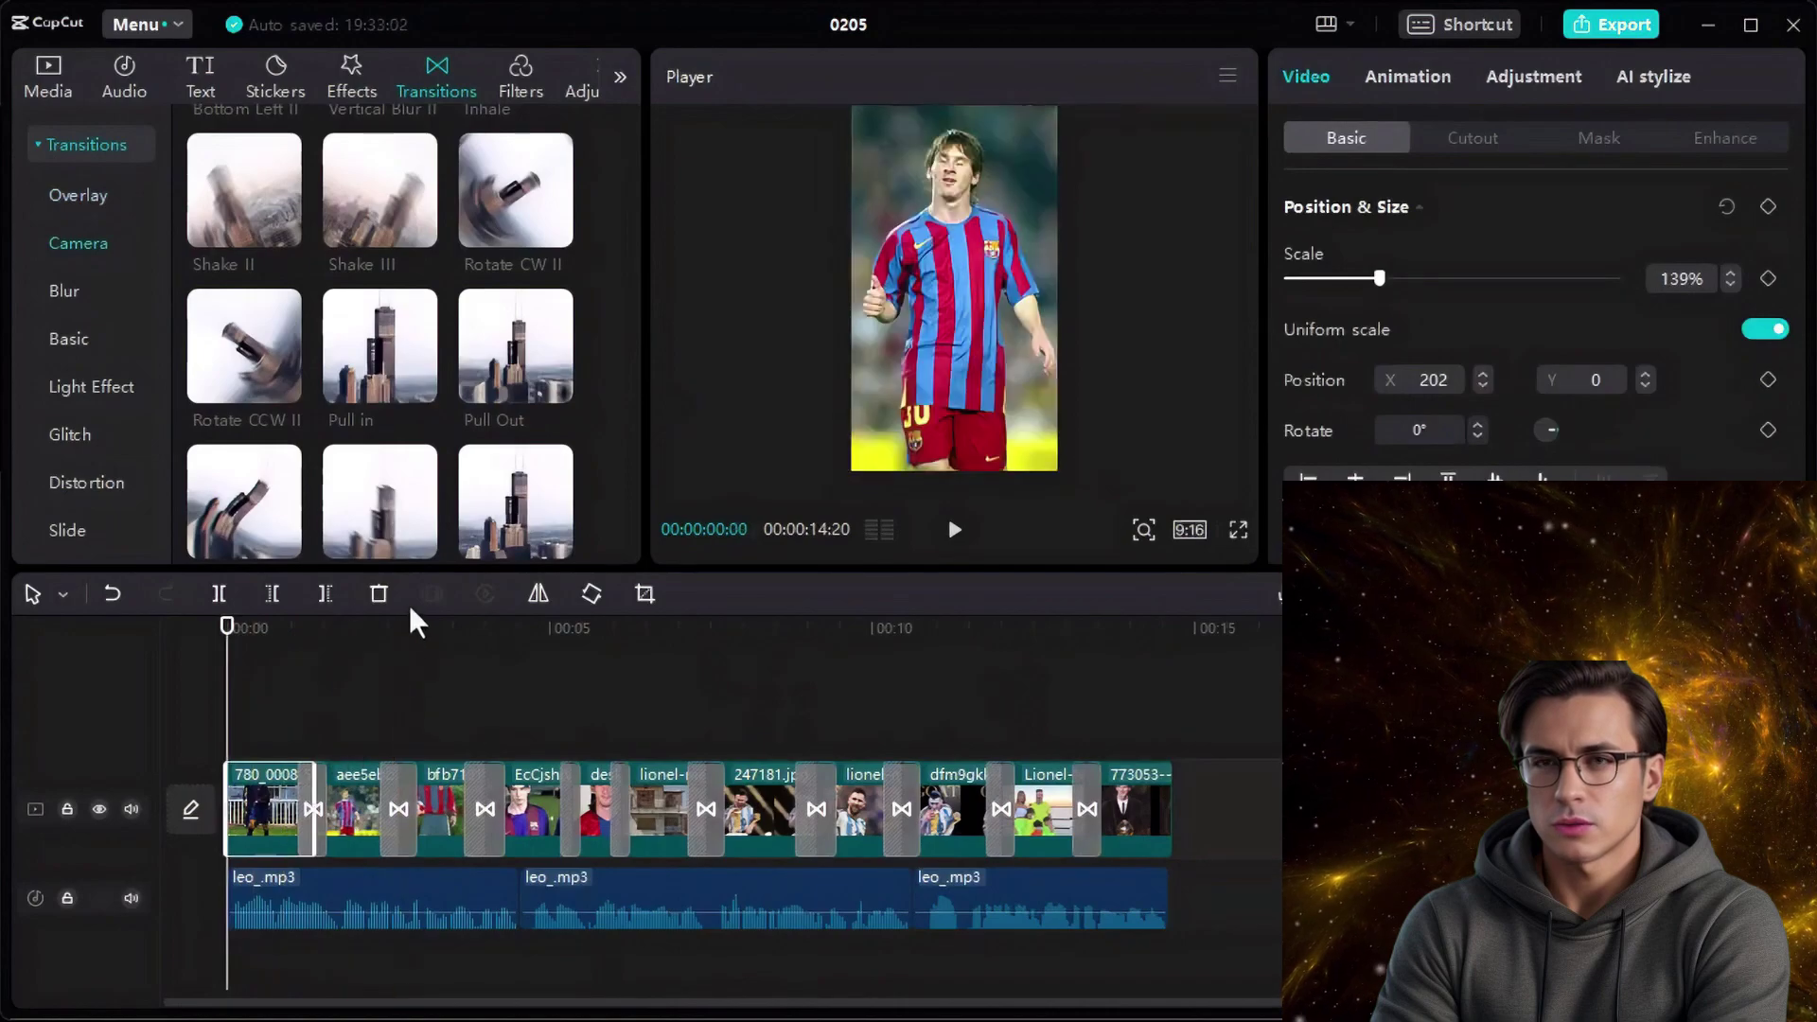
left_click(382, 650)
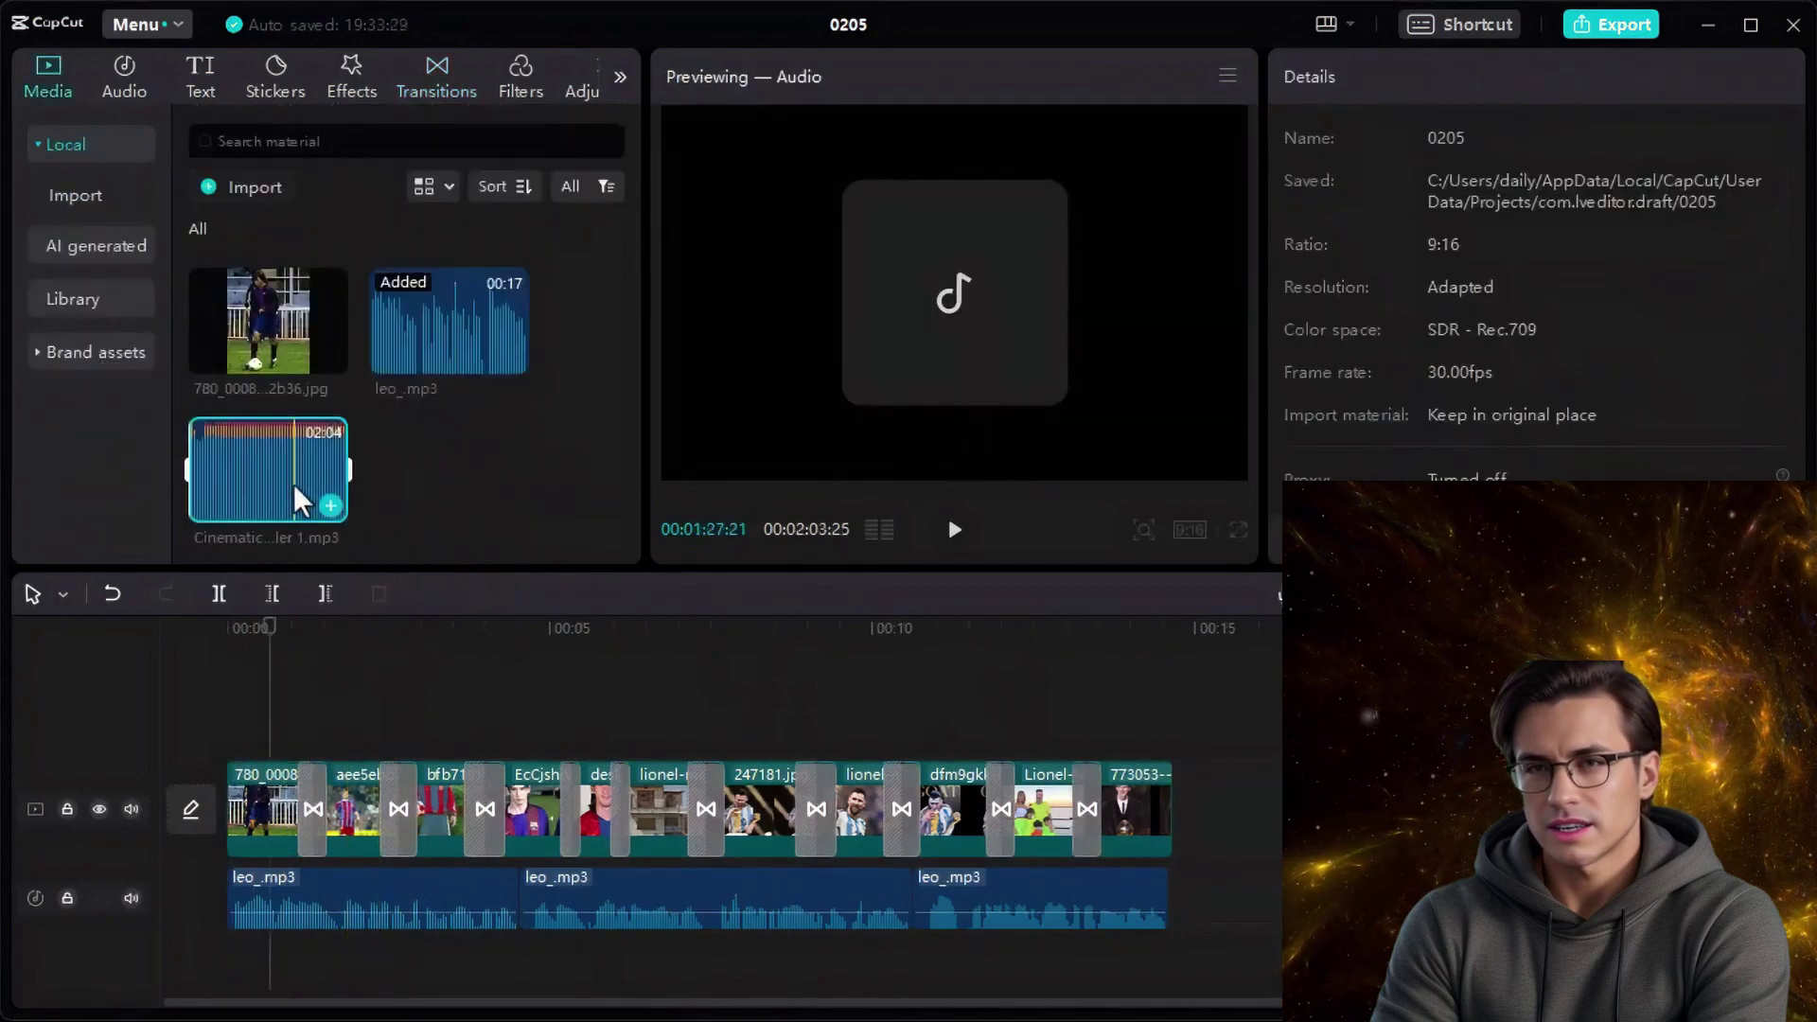
left_click_drag(299, 500, 227, 946)
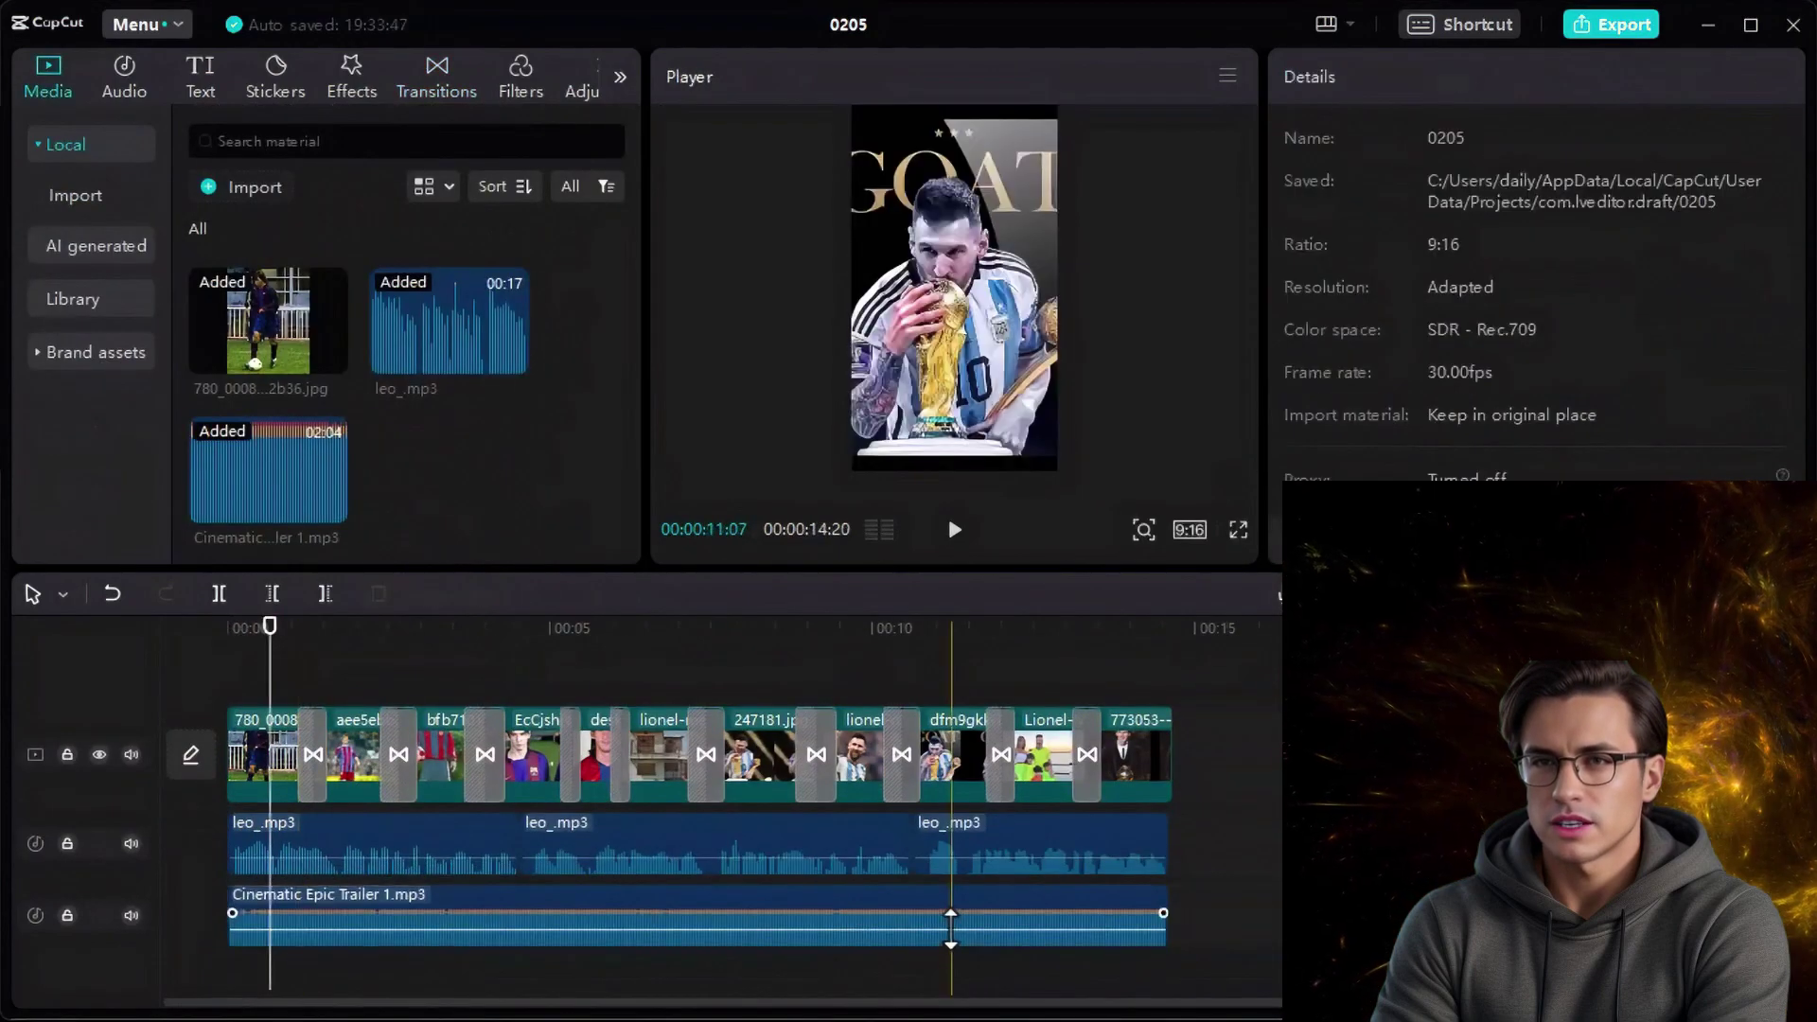
left_click_drag(951, 918, 952, 944)
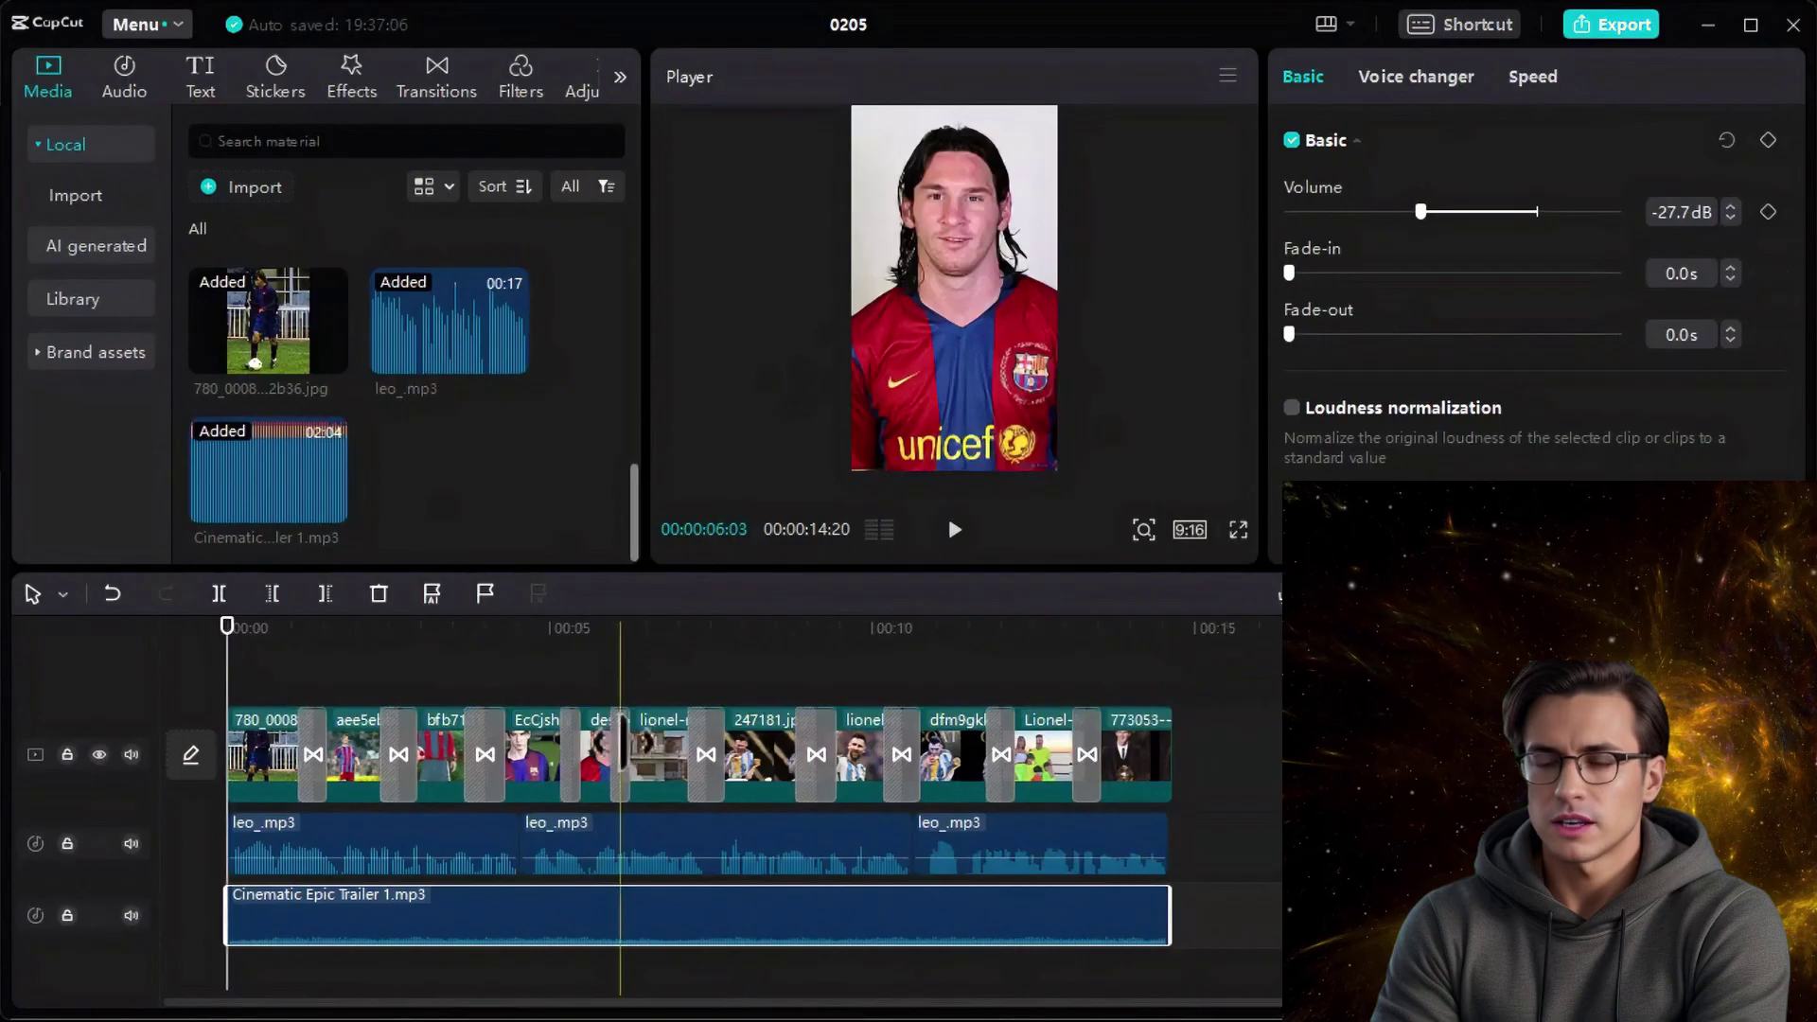
- Generate auto captions for the video with English as the spoken language
left_click(201, 80)
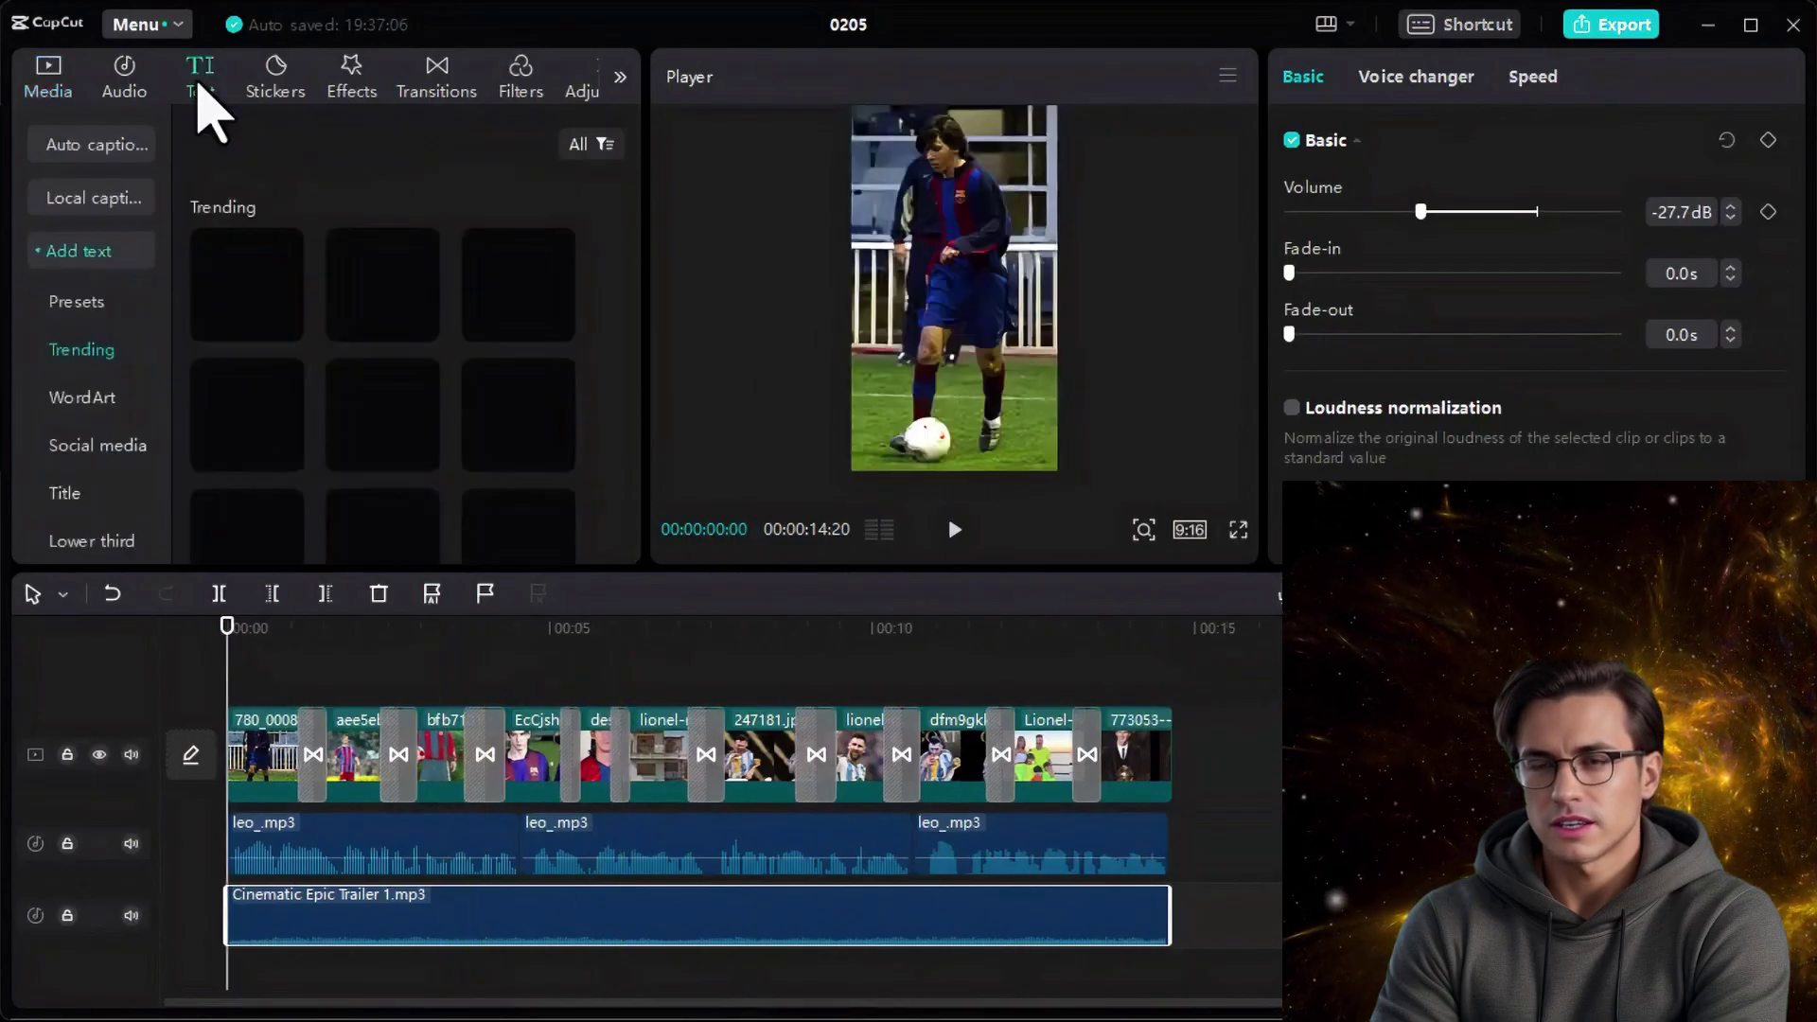
left_click(104, 145)
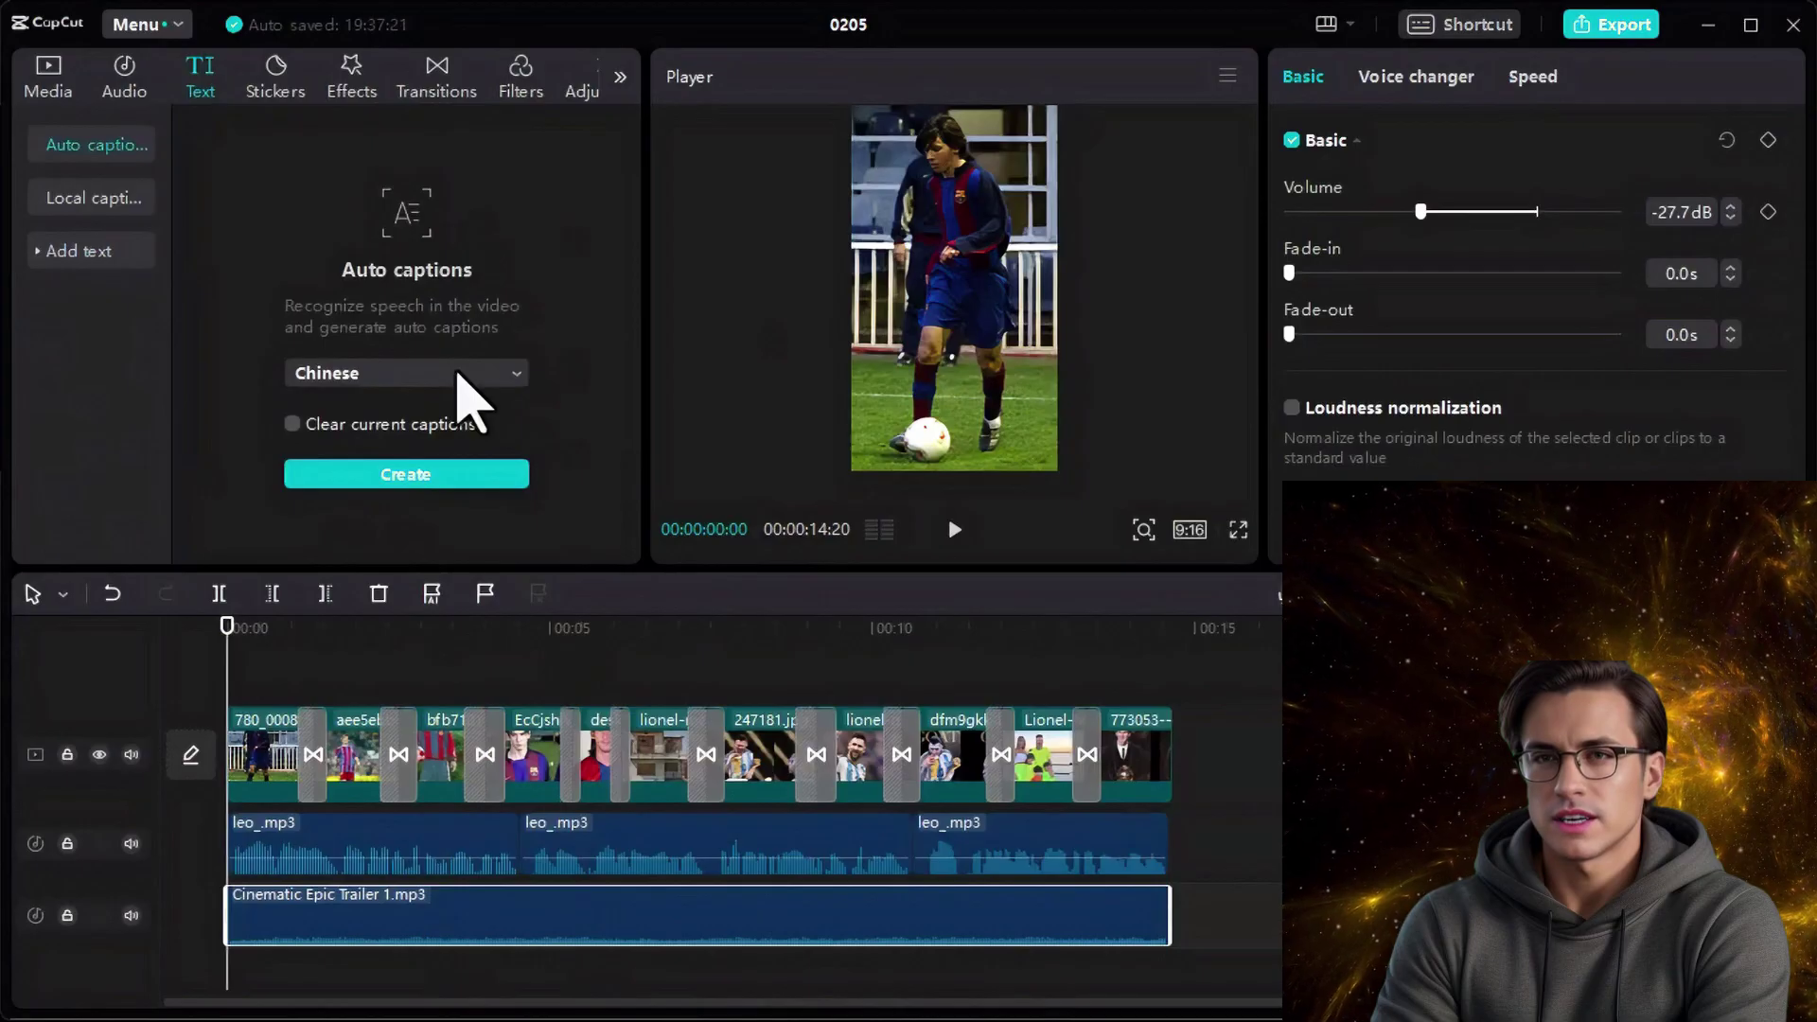
left_click(502, 379)
left_click(397, 499)
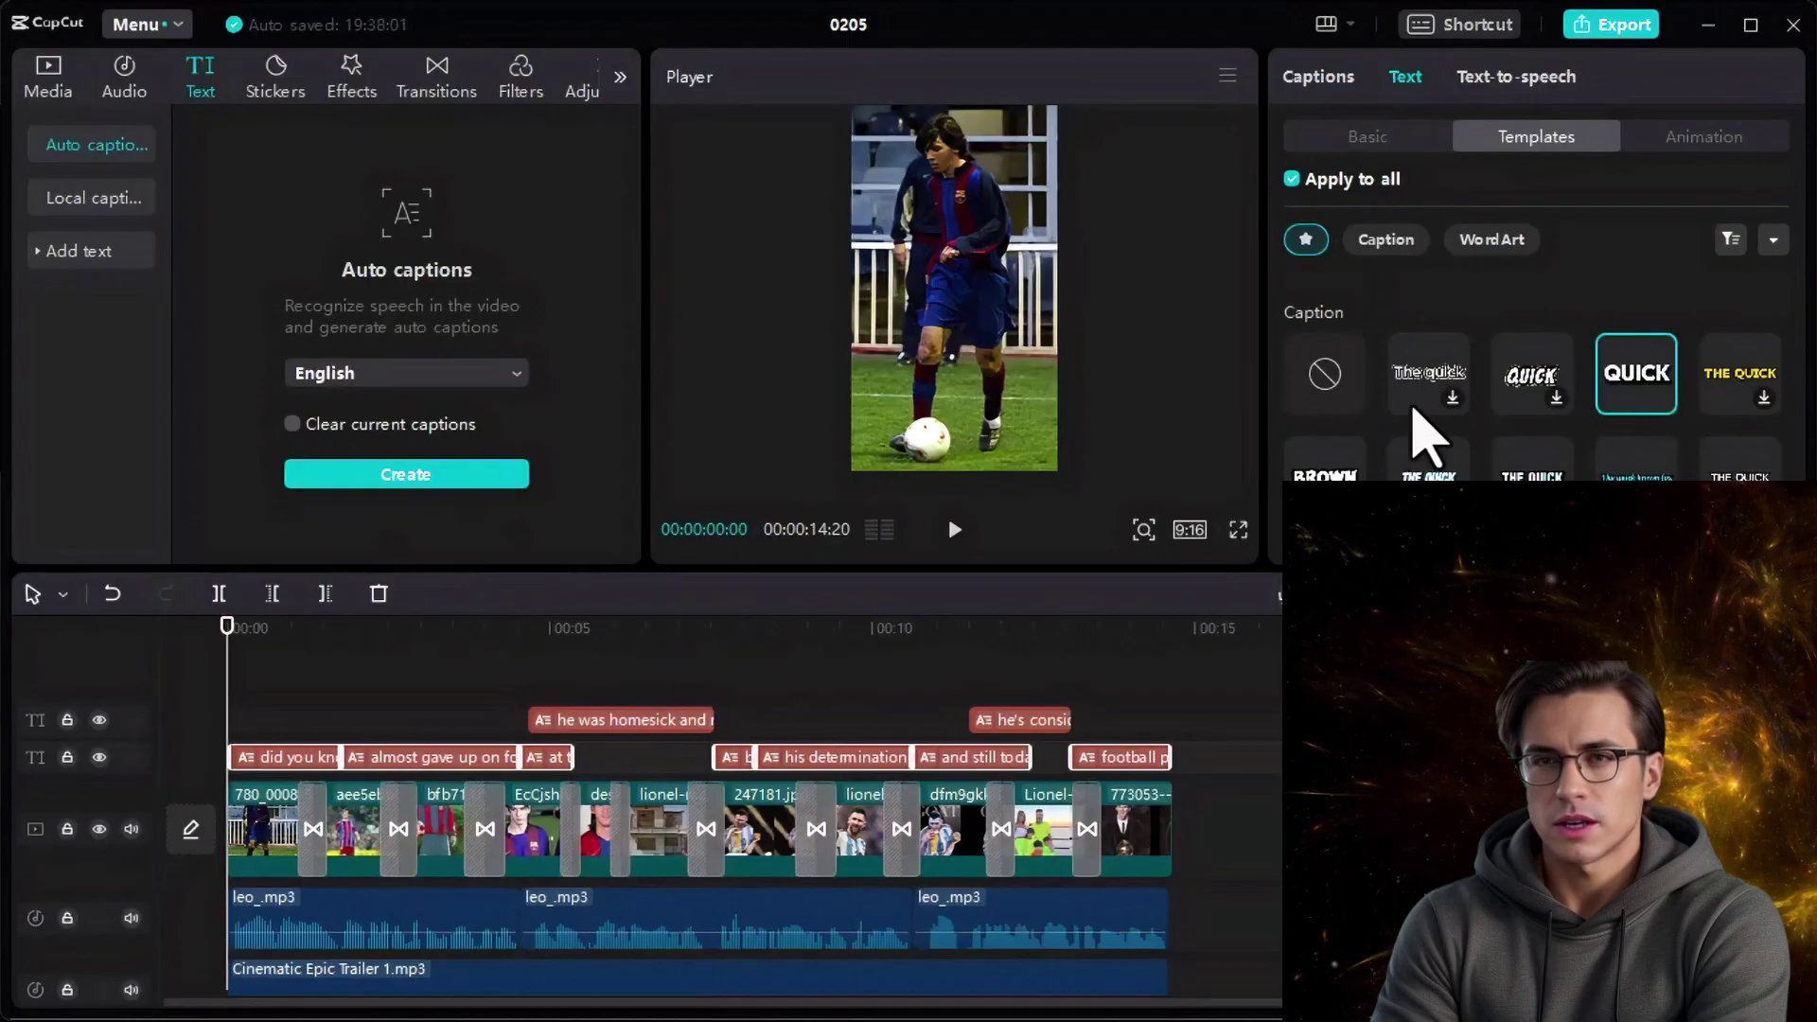
- Apply the white bold QUICK caption template to all captions and set their font size to 15
left_click(1647, 397)
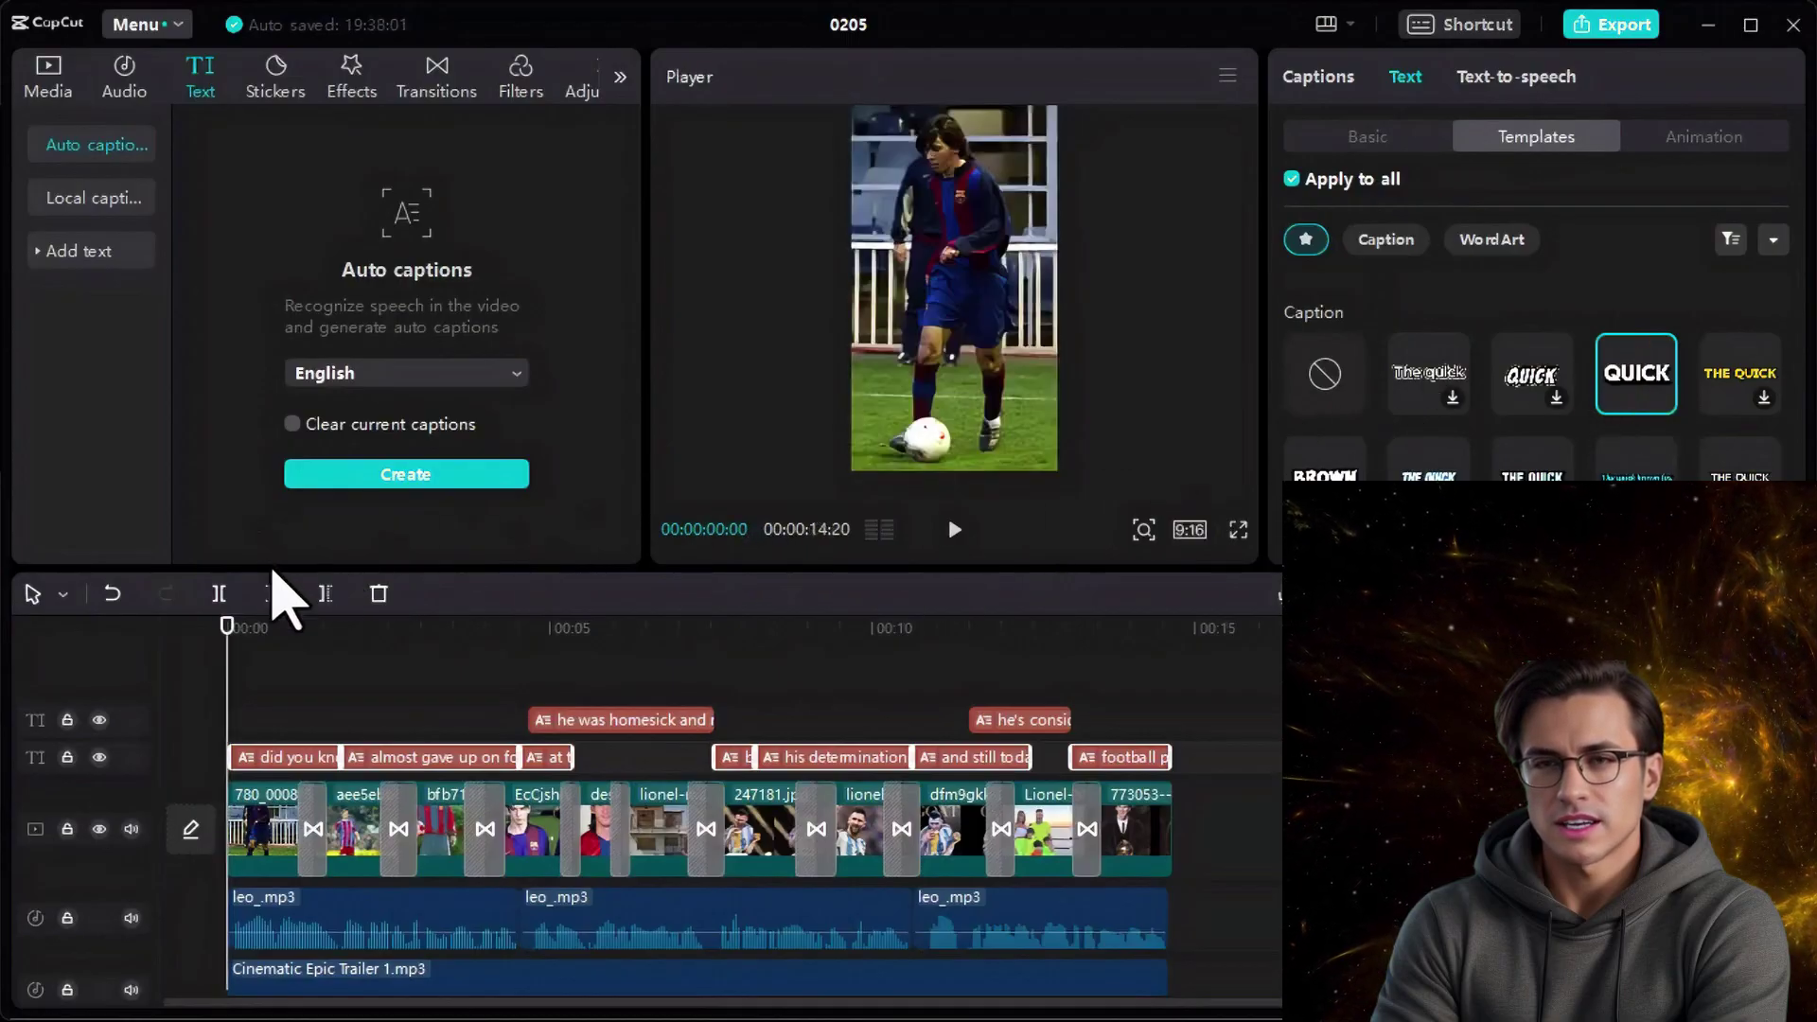
left_click_drag(229, 653, 1195, 138)
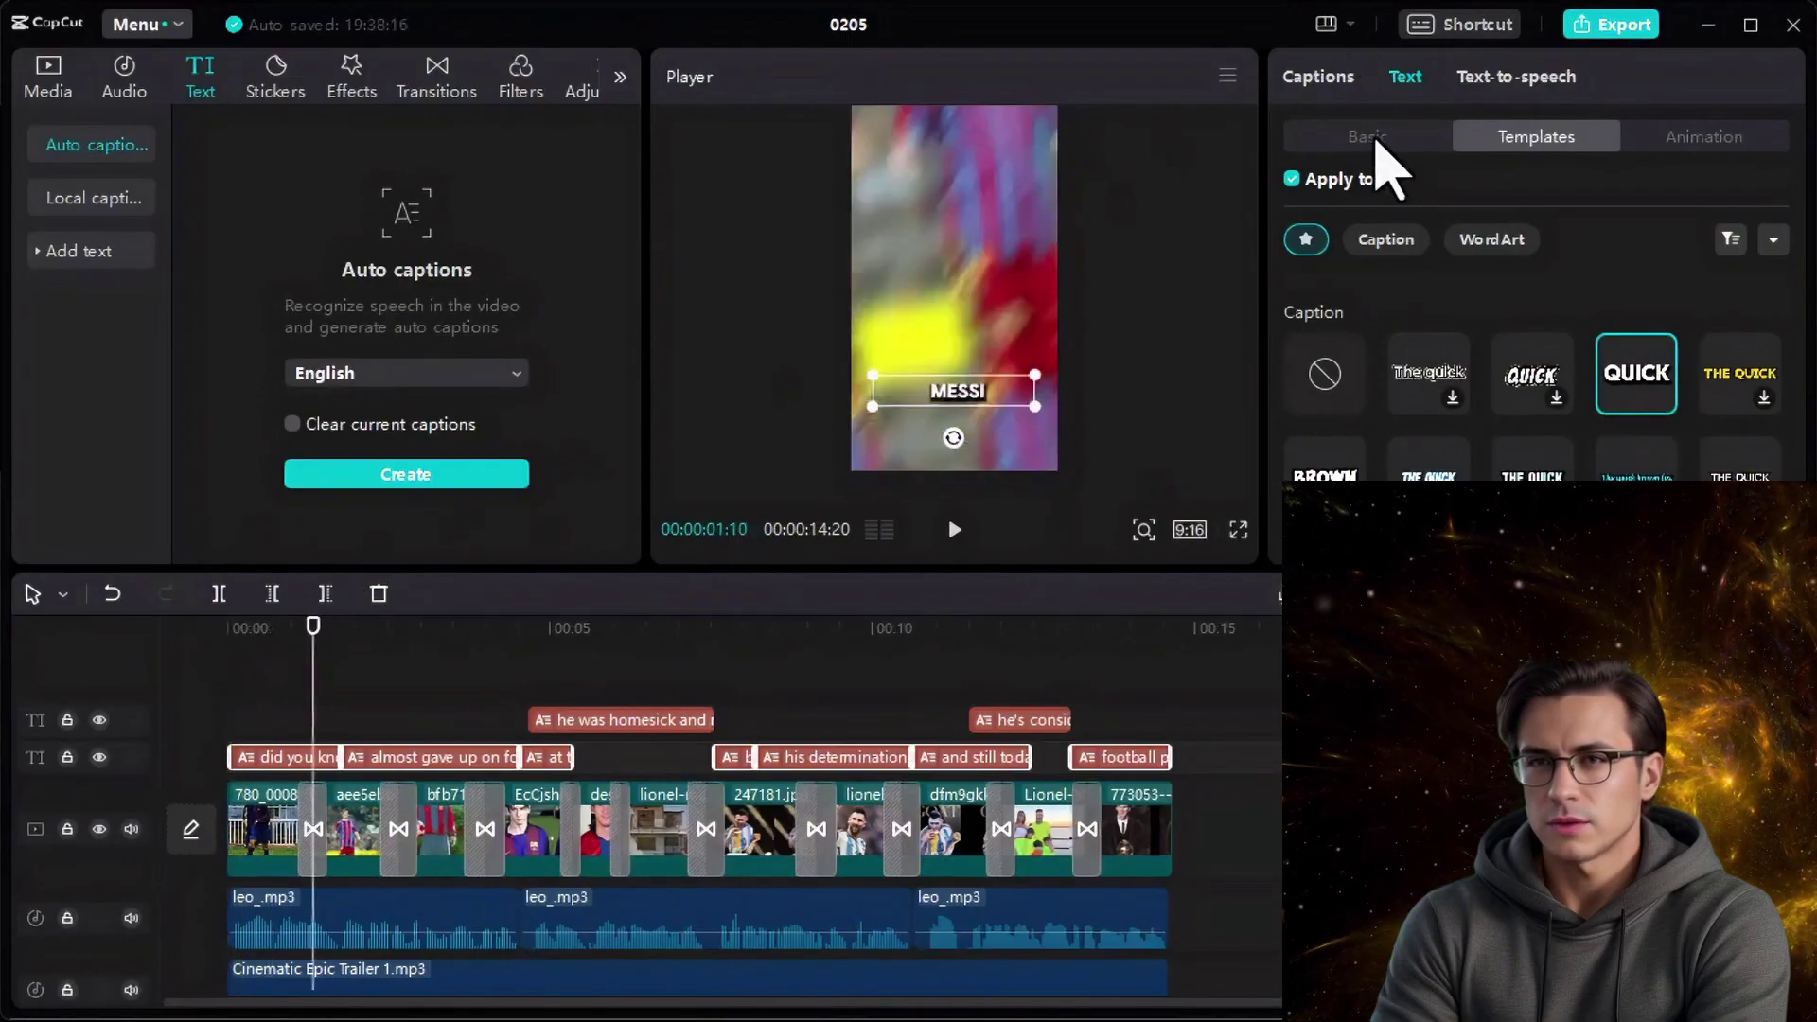
left_click(1374, 138)
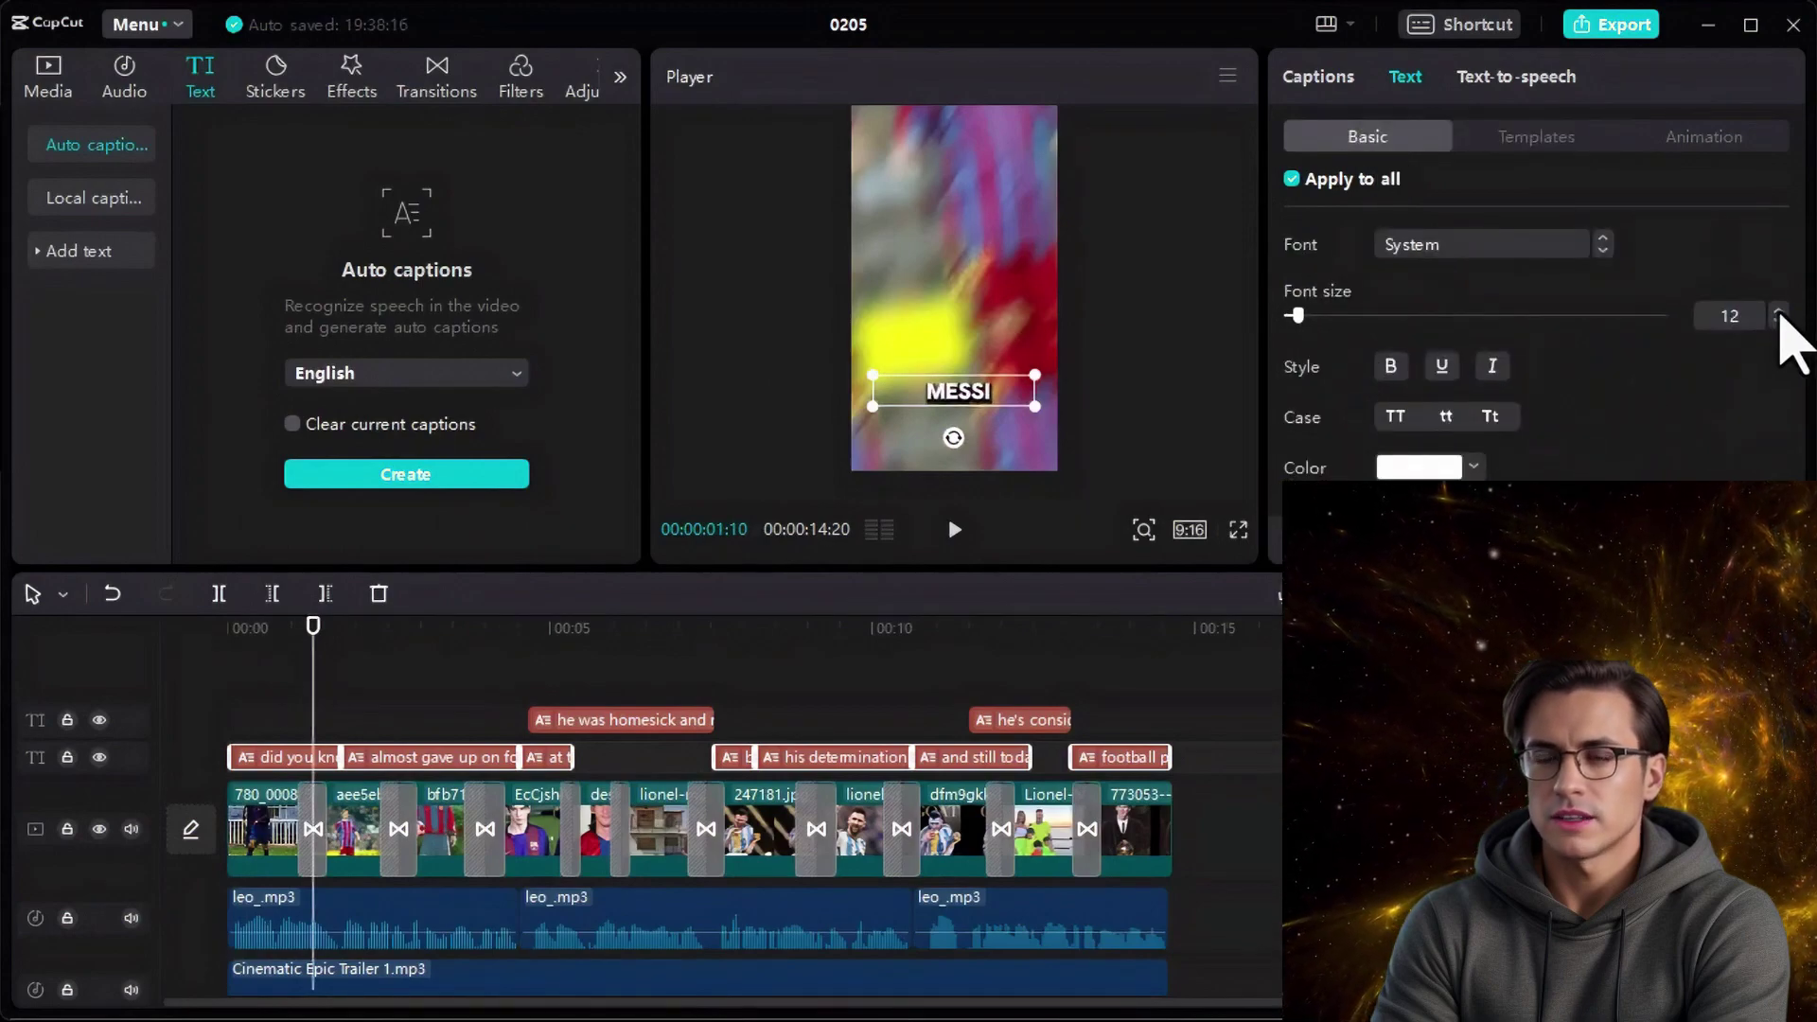
left_click(1779, 310)
left_click(1779, 311)
left_click(1779, 311)
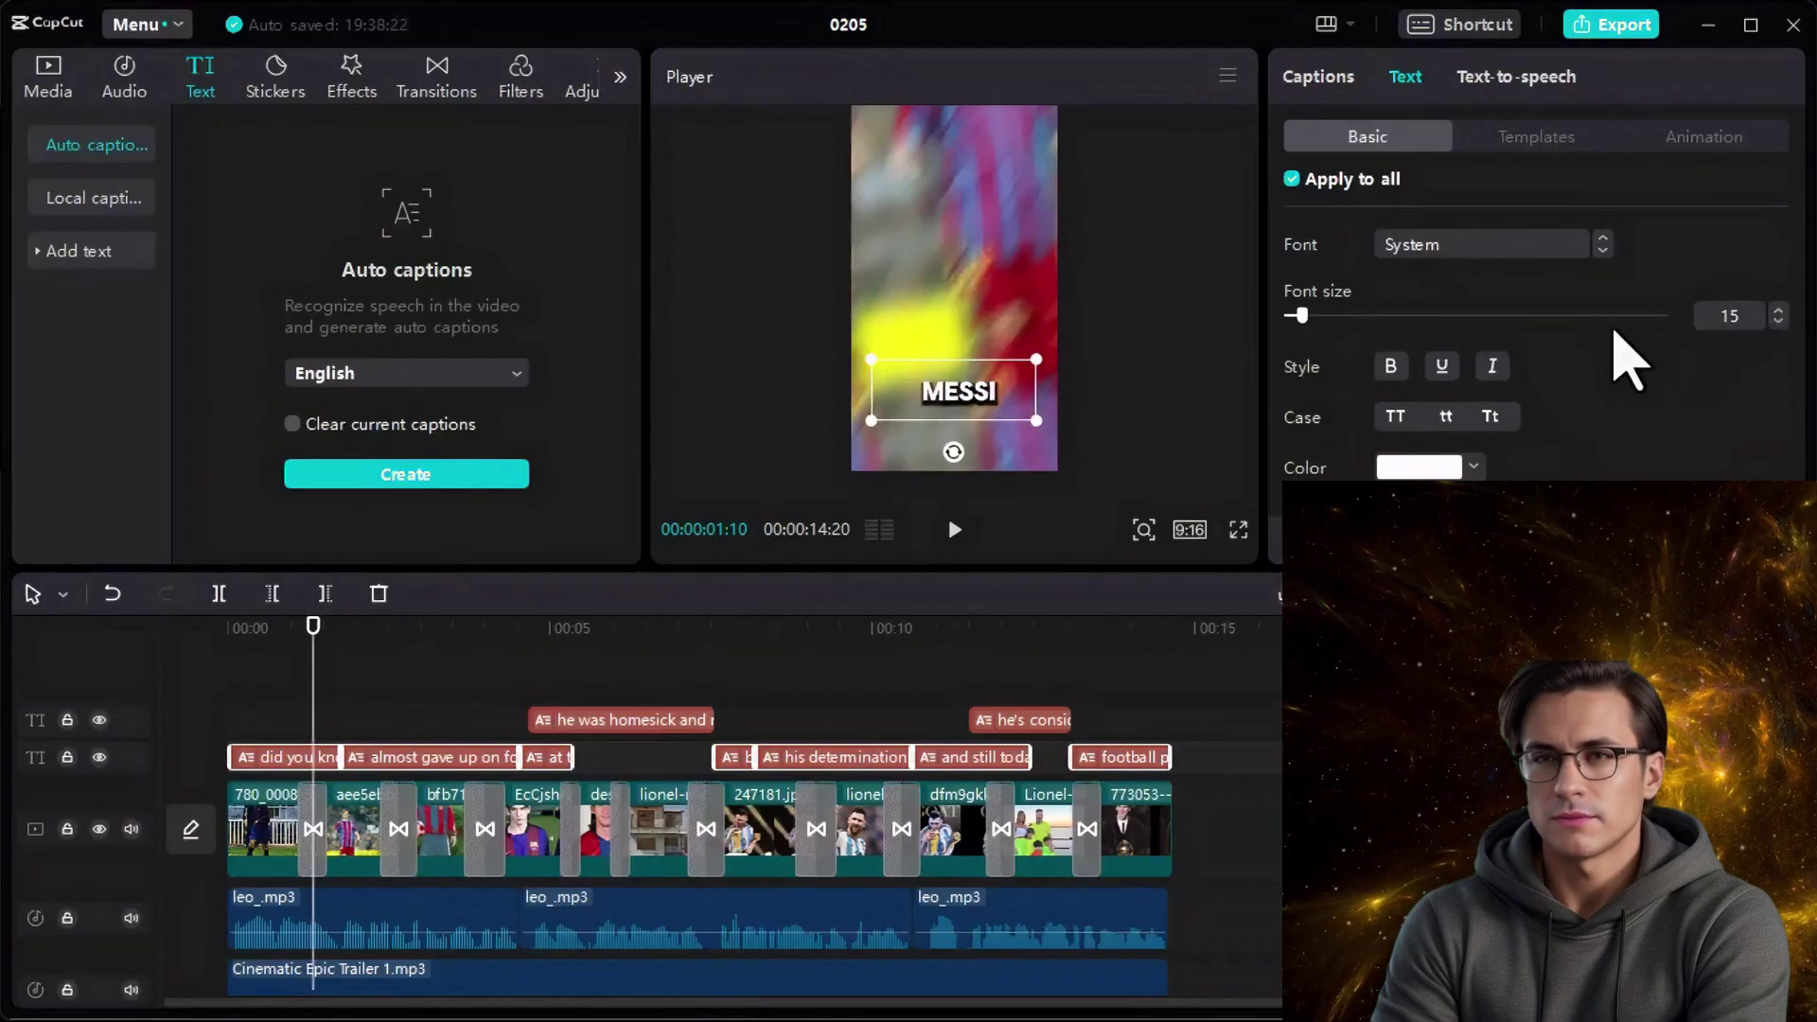
scroll(1619, 369, "down", 6)
scroll(1419, 397, "up", 1)
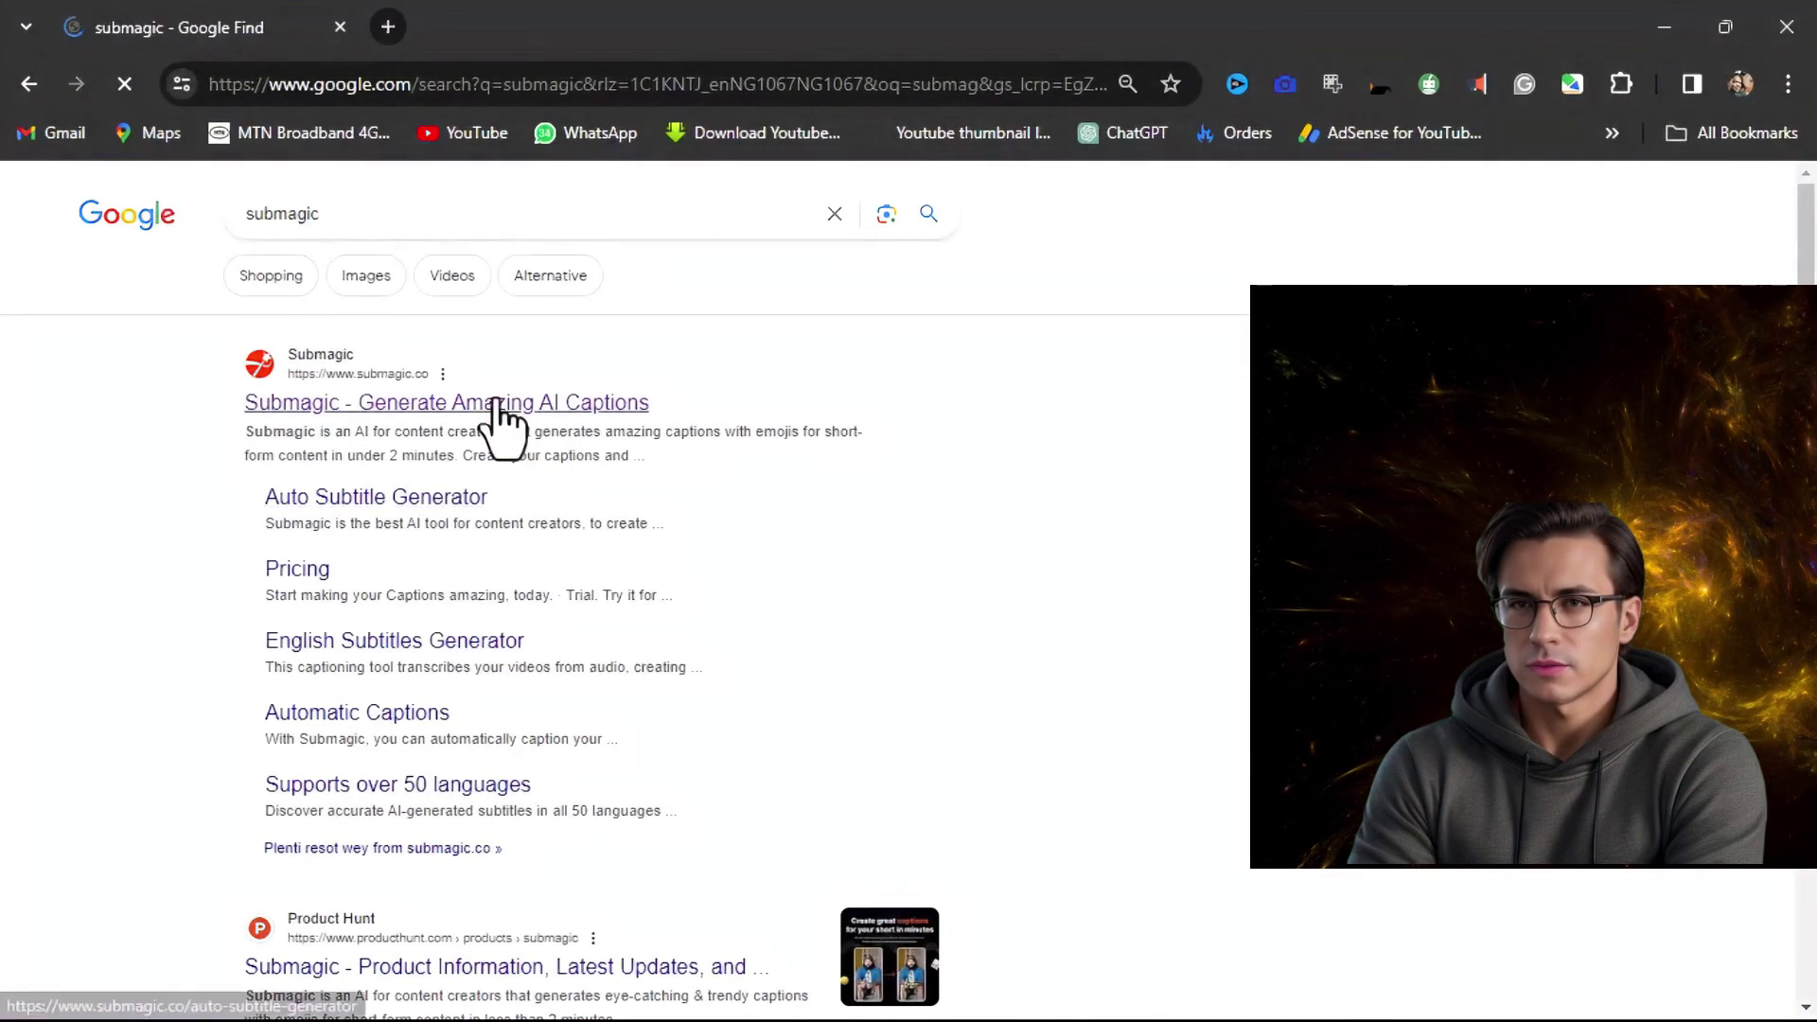
- Switch to Chrome, open the Submagic site from the search results, start a free video and select the exported video 13
left_click(494, 405)
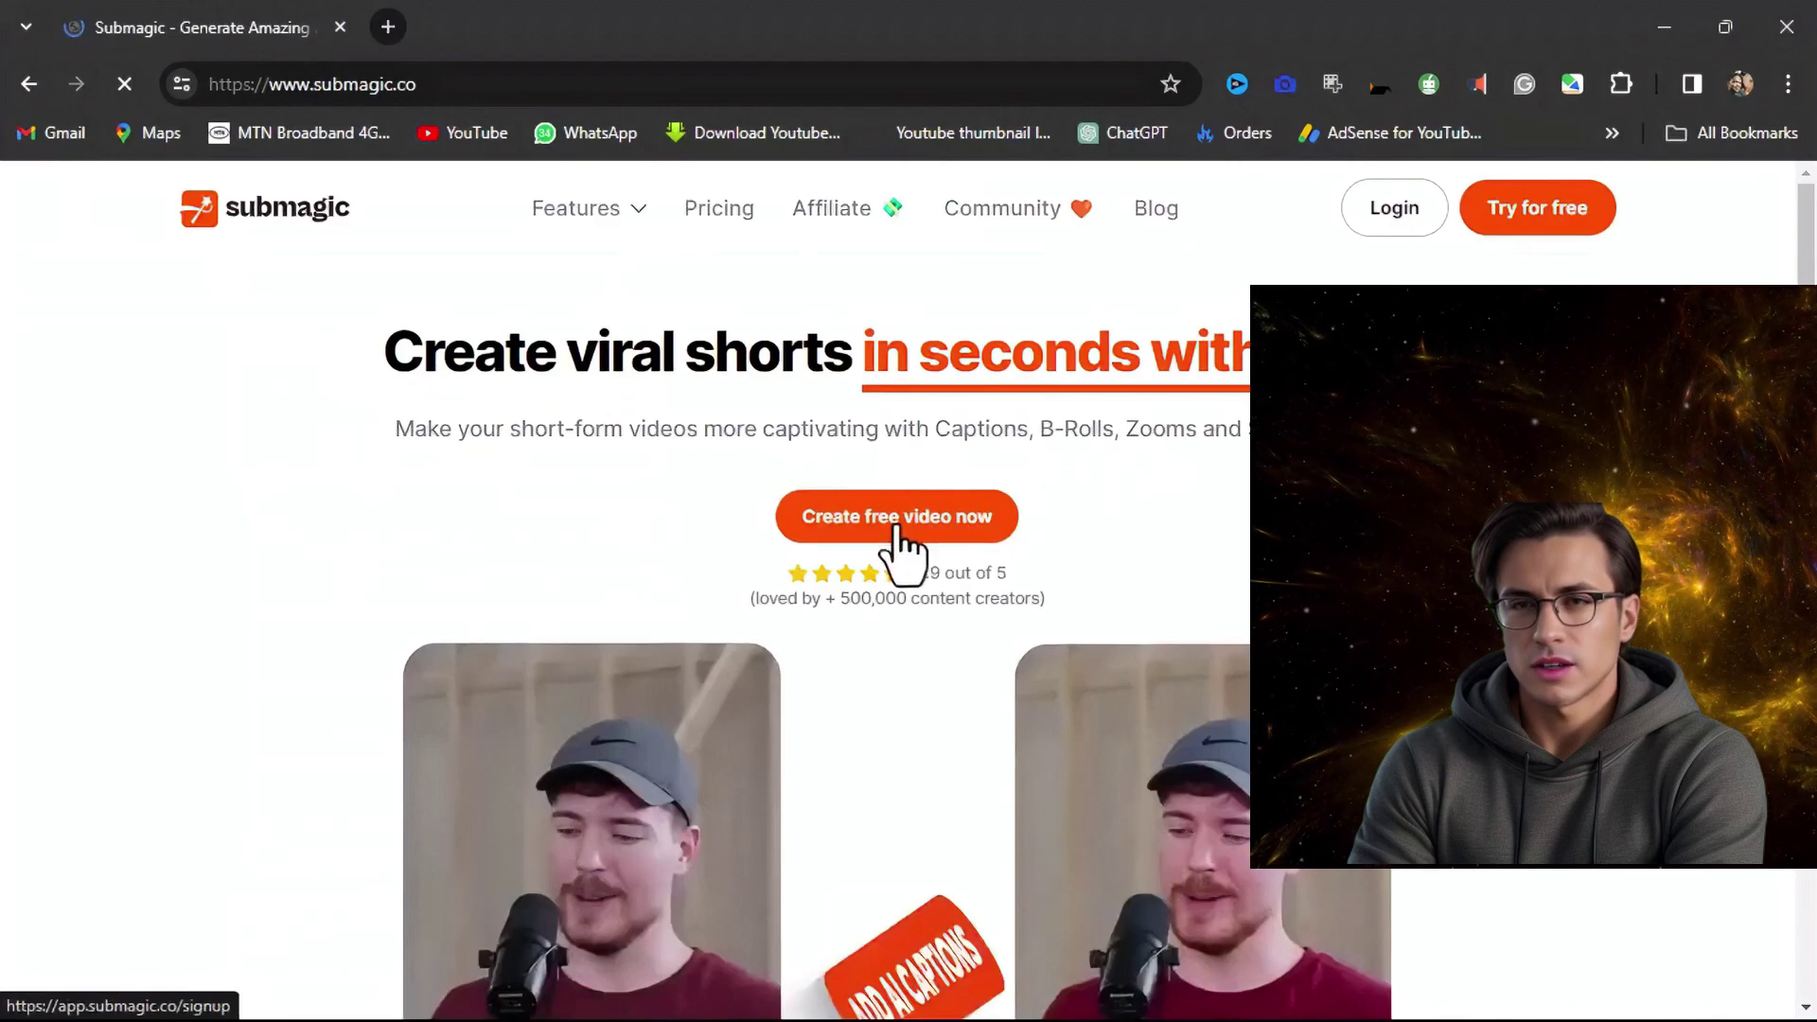
left_click(911, 530)
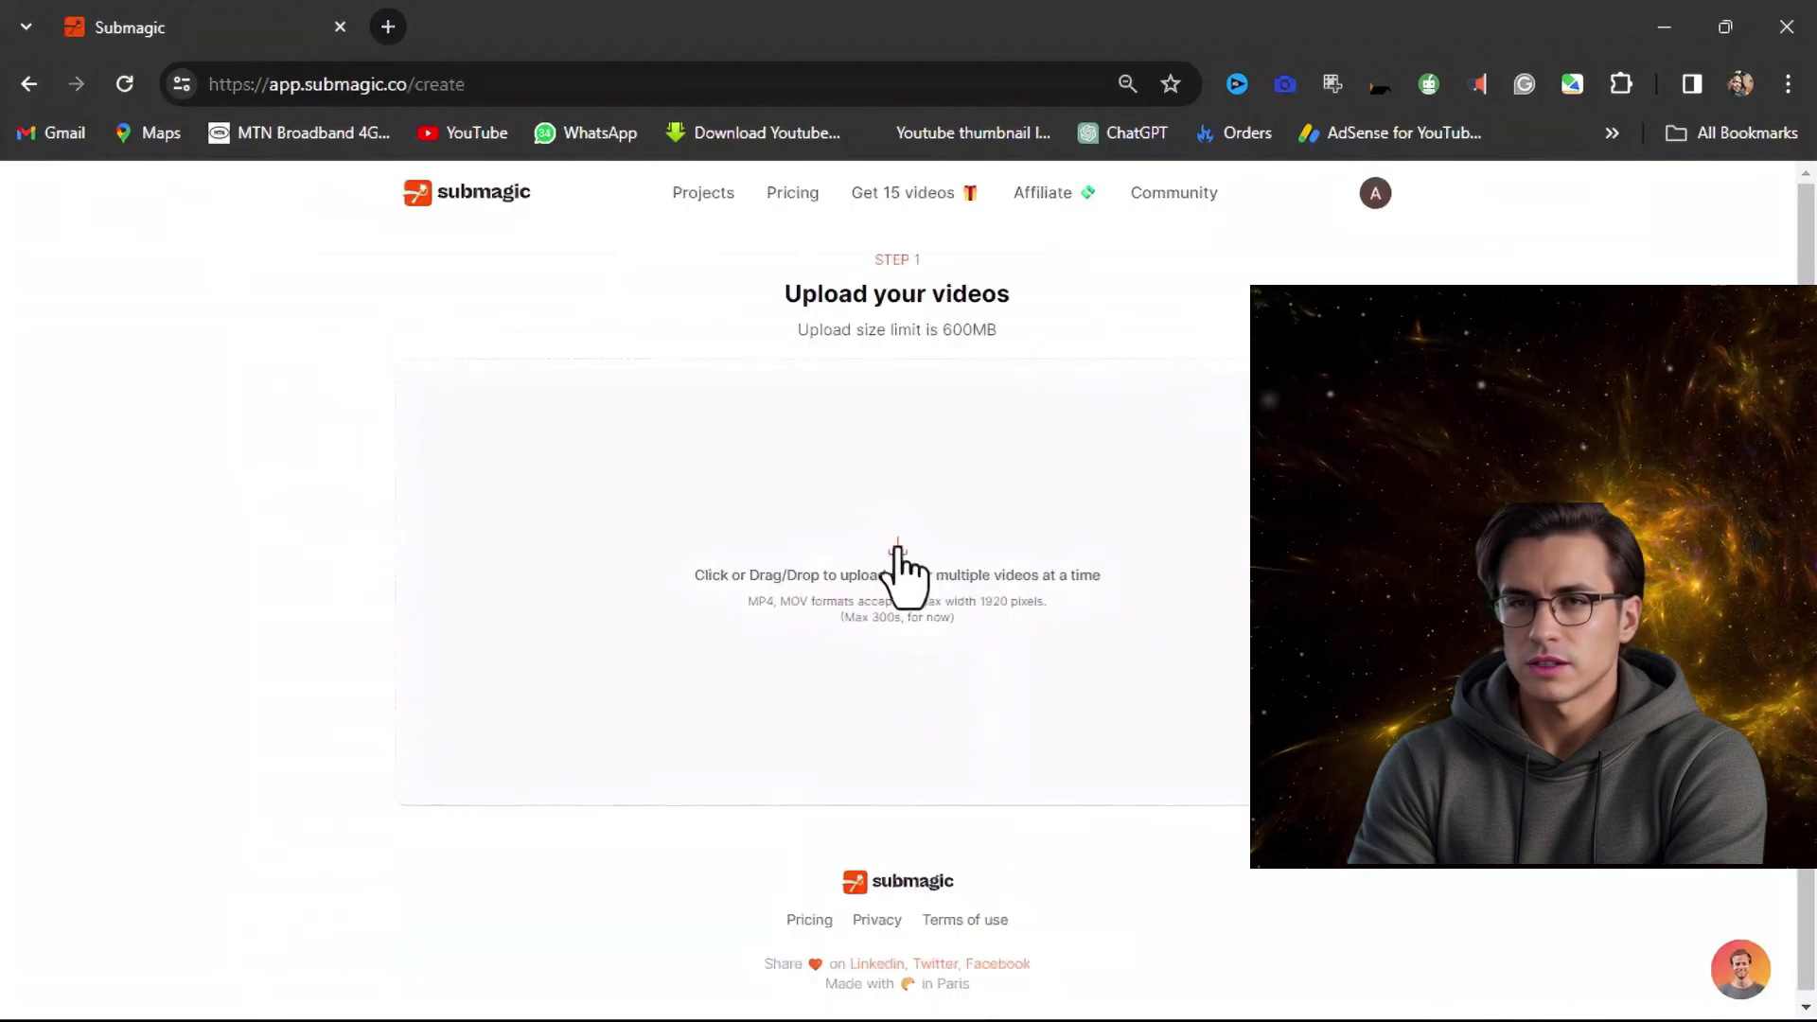
left_click(899, 556)
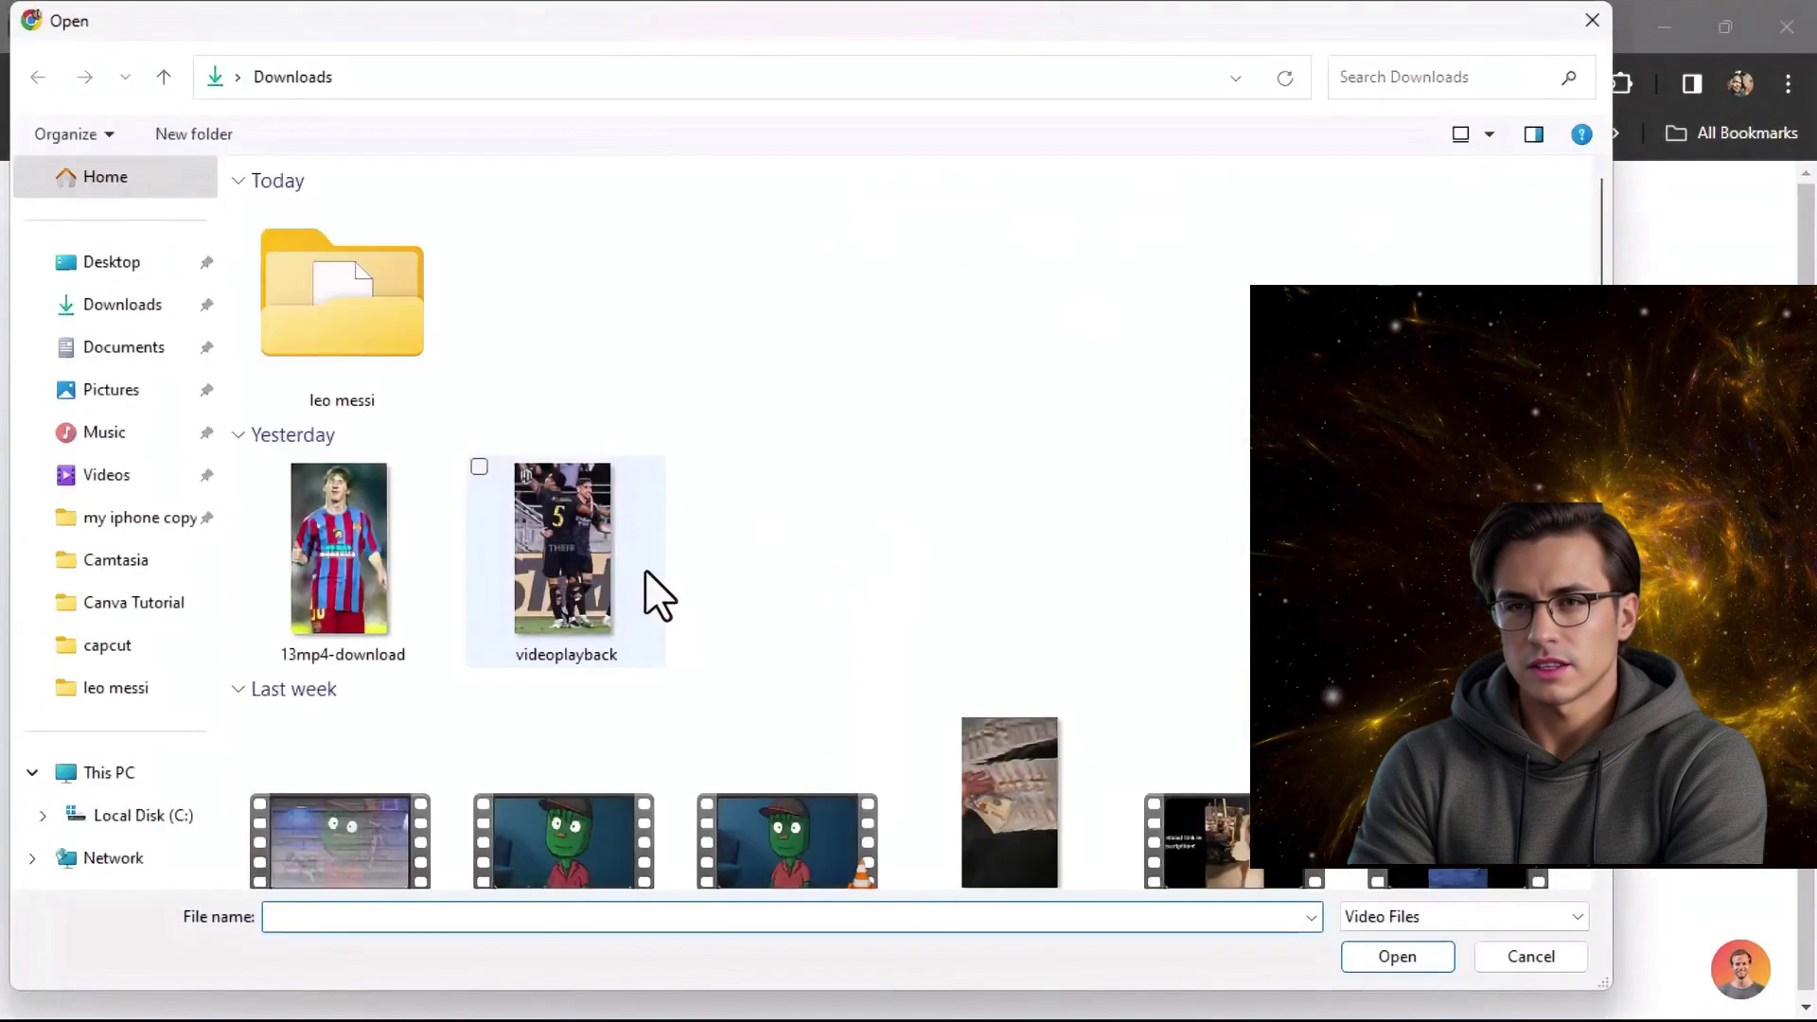
double_click(648, 572)
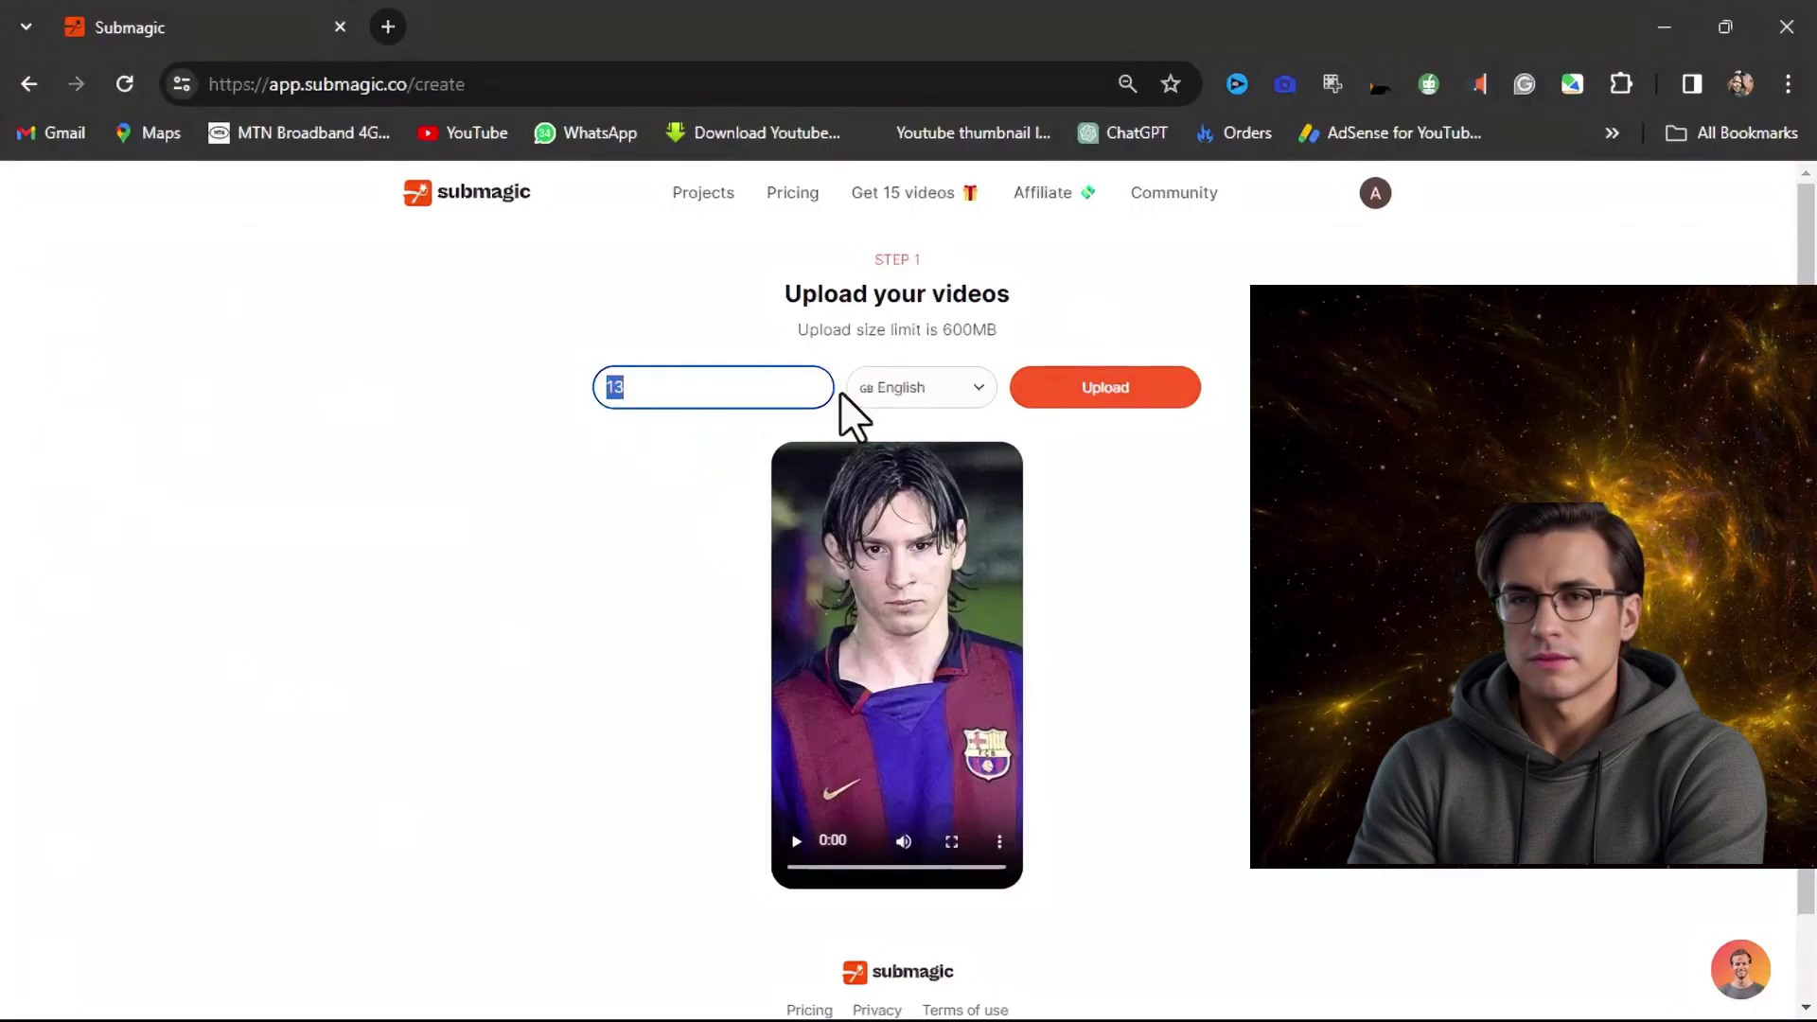
- Upload video 13 to Submagic with English as the caption language
left_click(911, 385)
left_click(1066, 327)
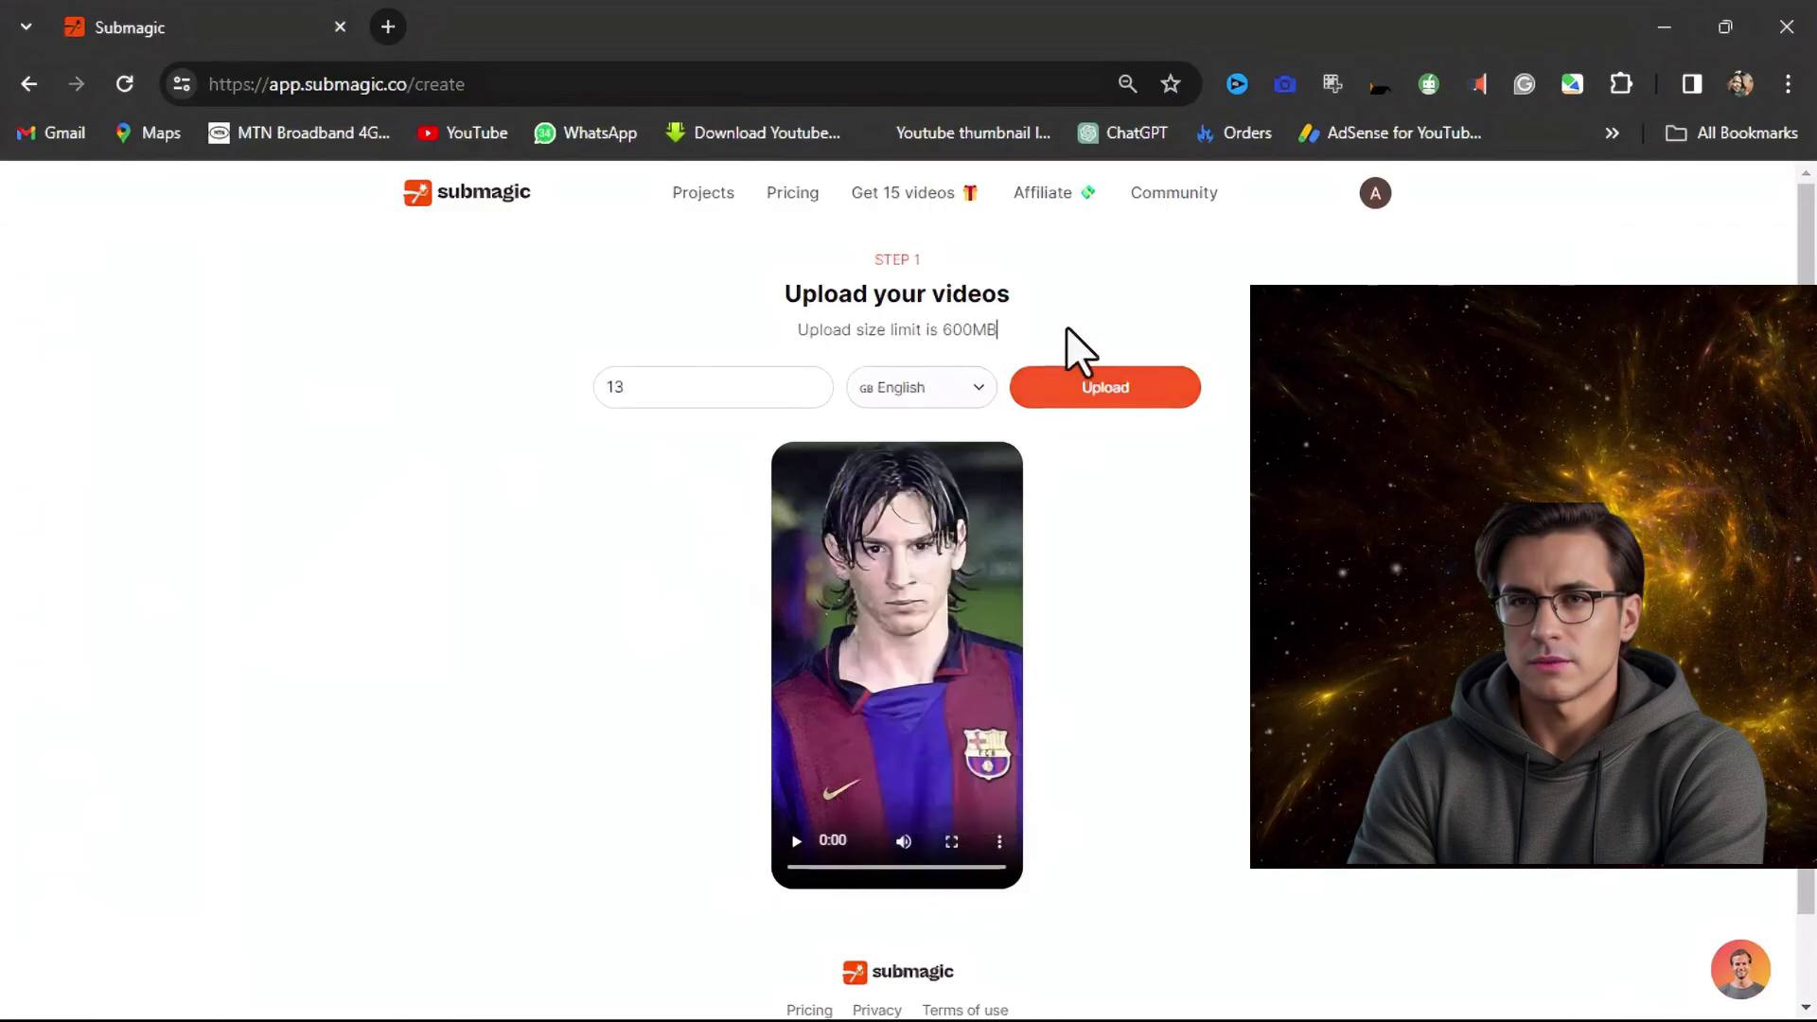
left_click(1082, 392)
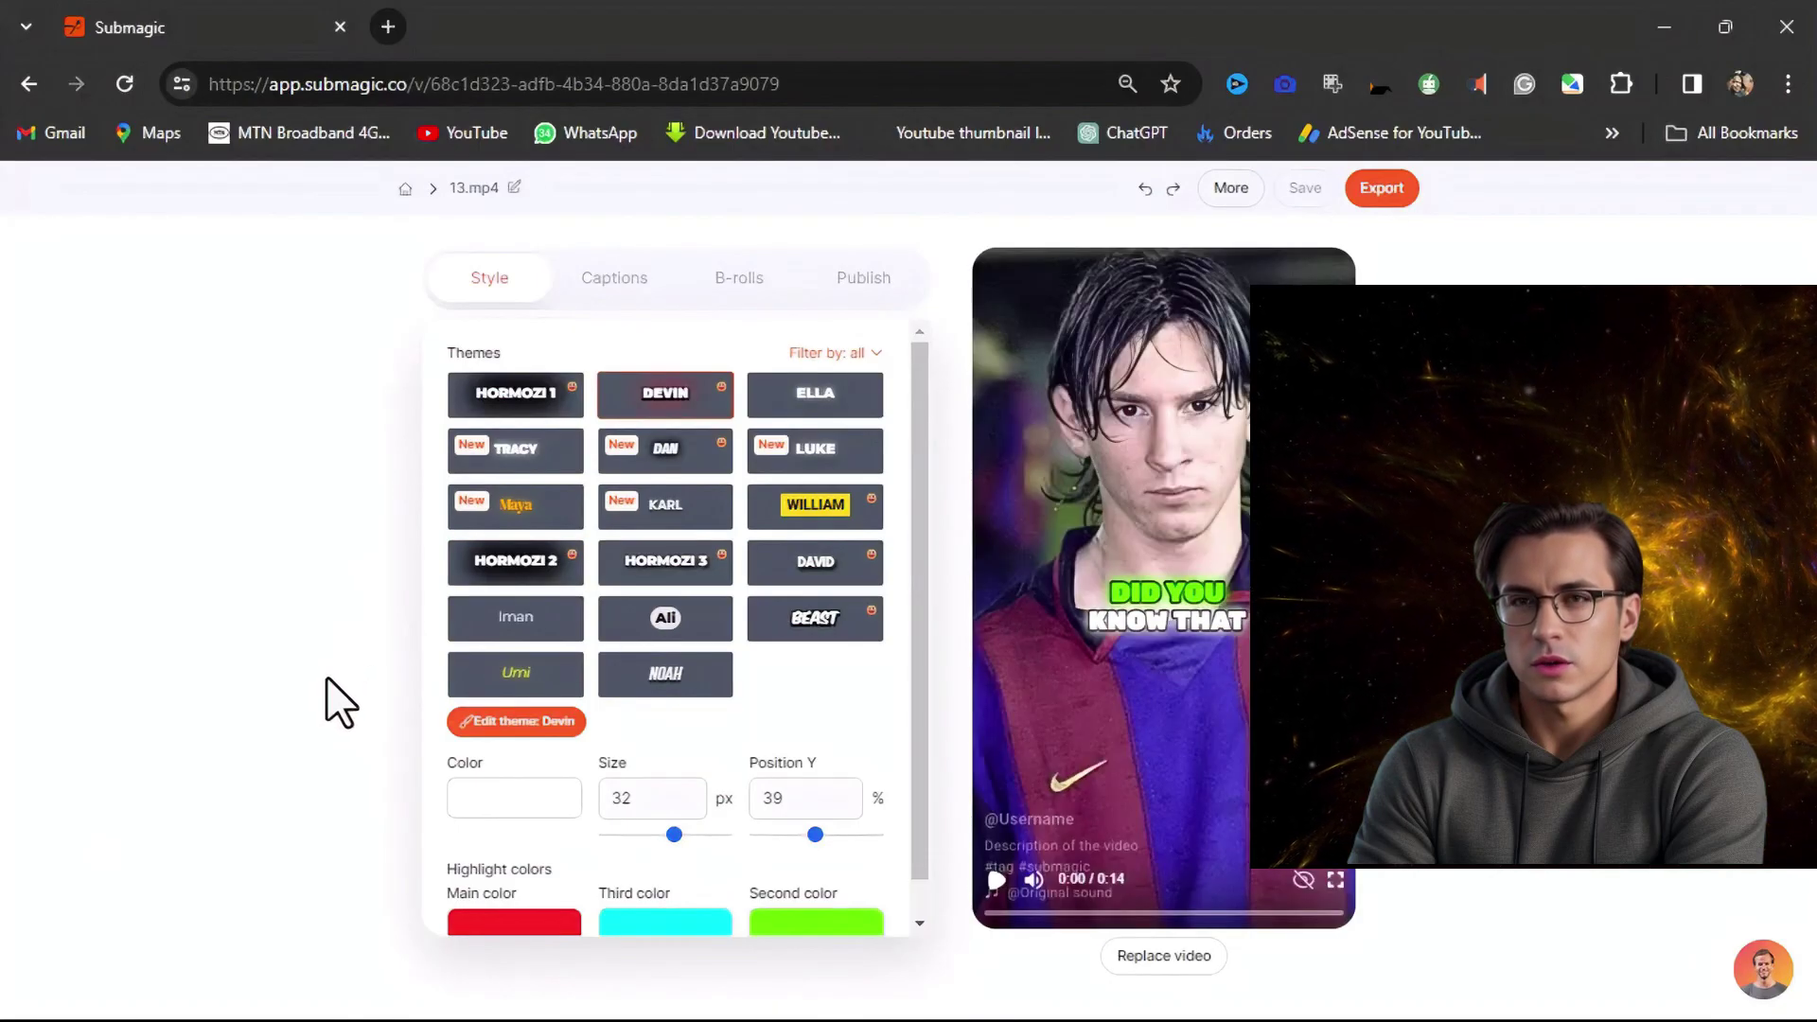
- Apply the Devin caption theme to 13.mp4, save the project and export the captioned video
left_click(660, 401)
left_click(1305, 189)
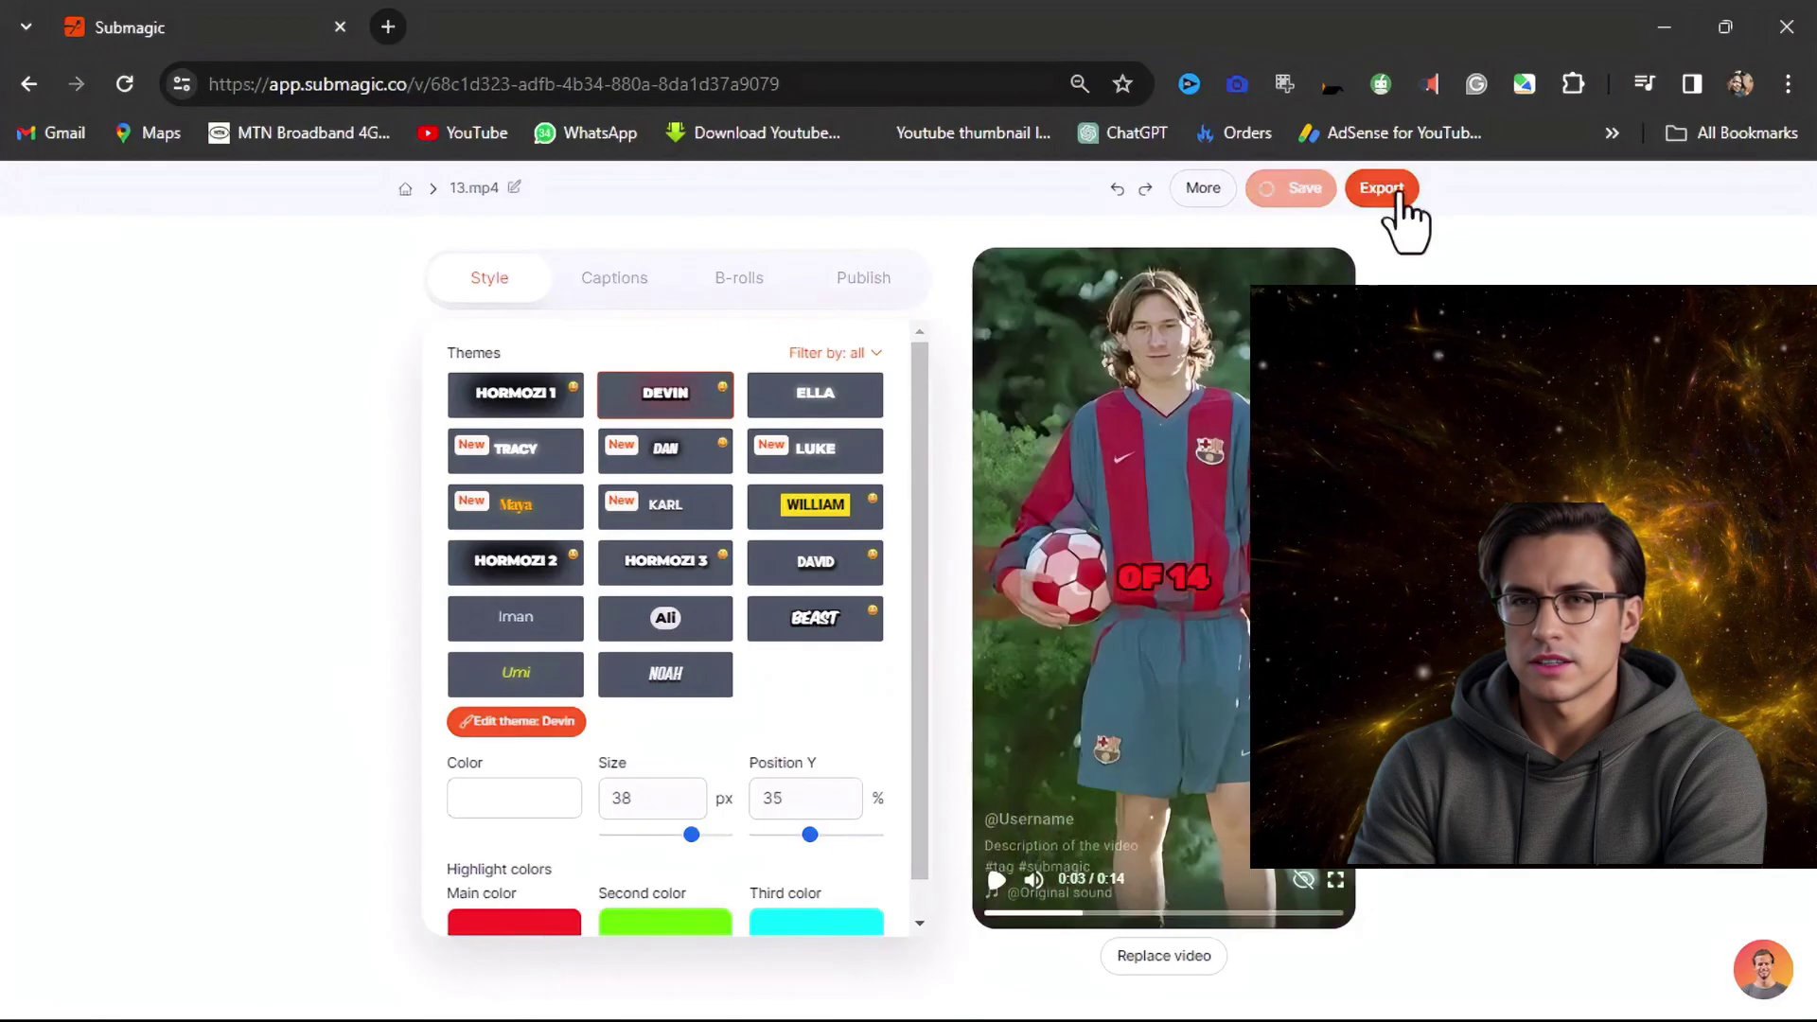
left_click(1398, 194)
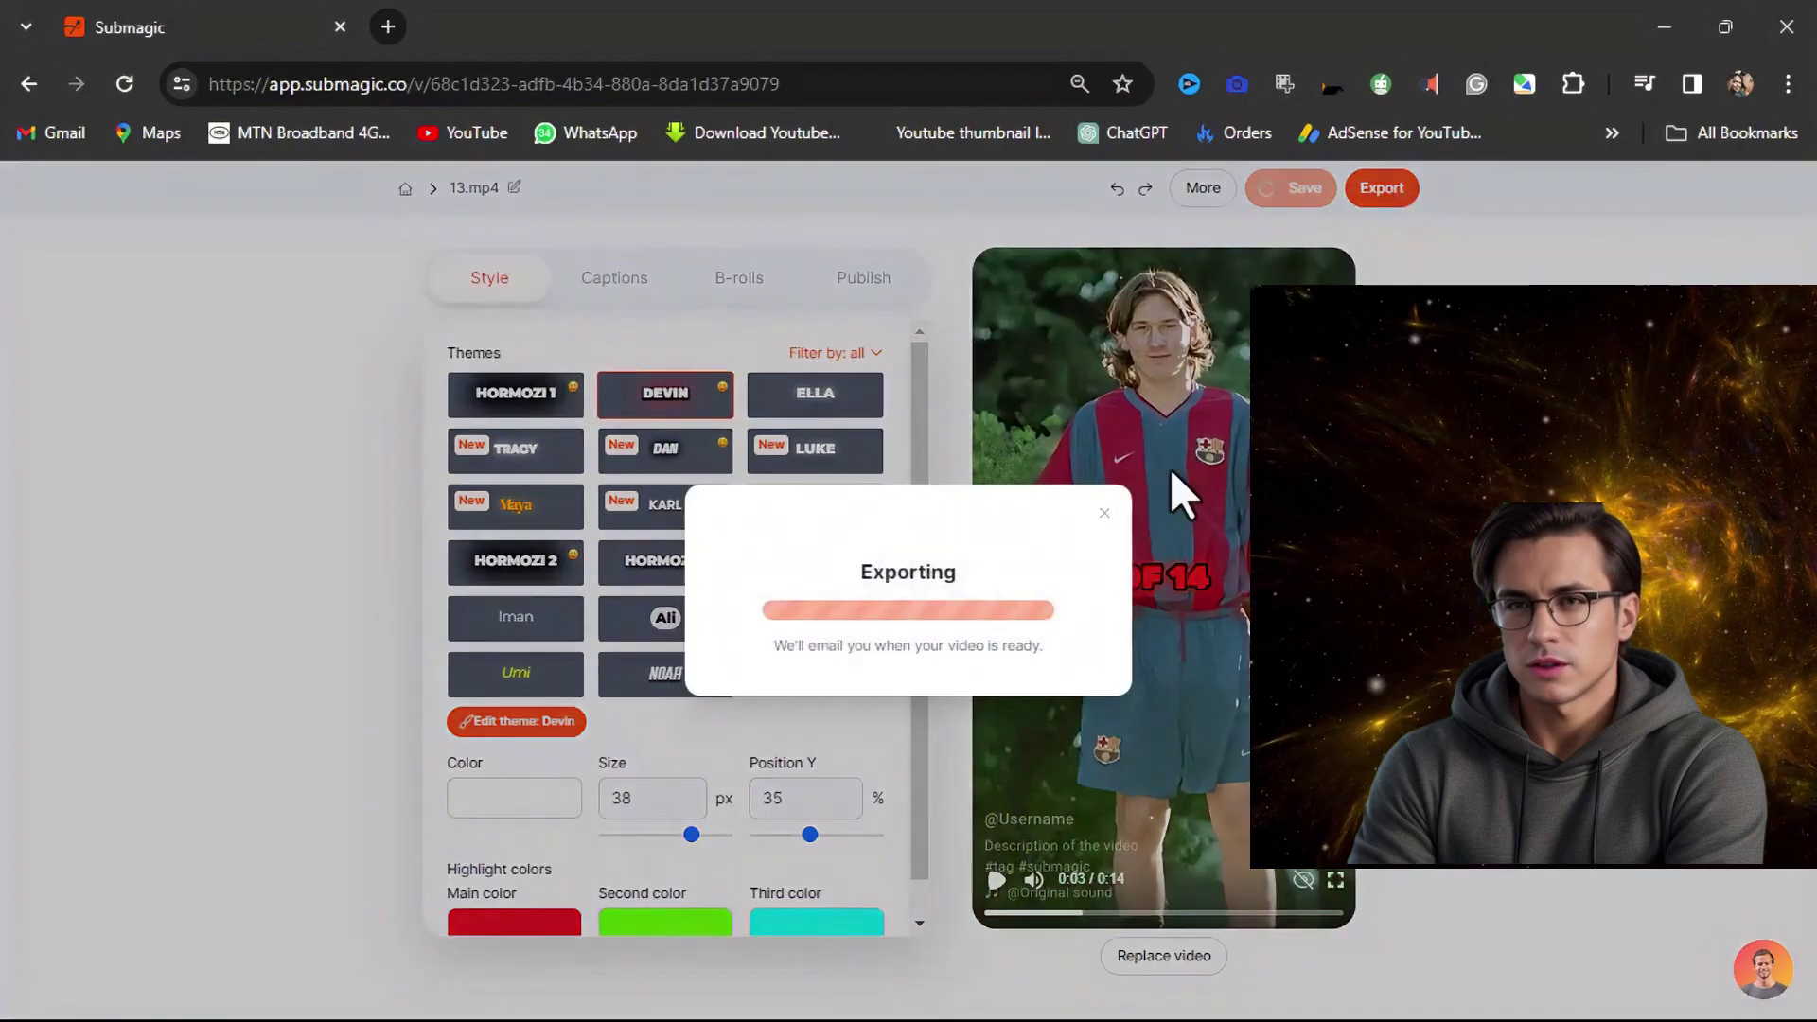